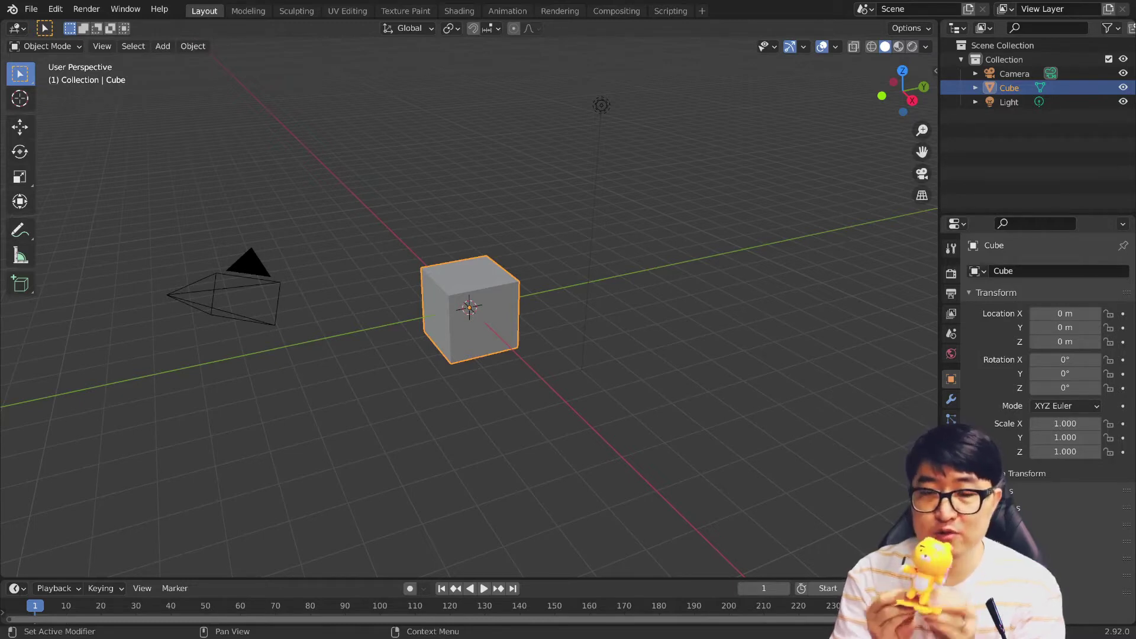
{"action": "left_click", "coordinate": [520, 288]}
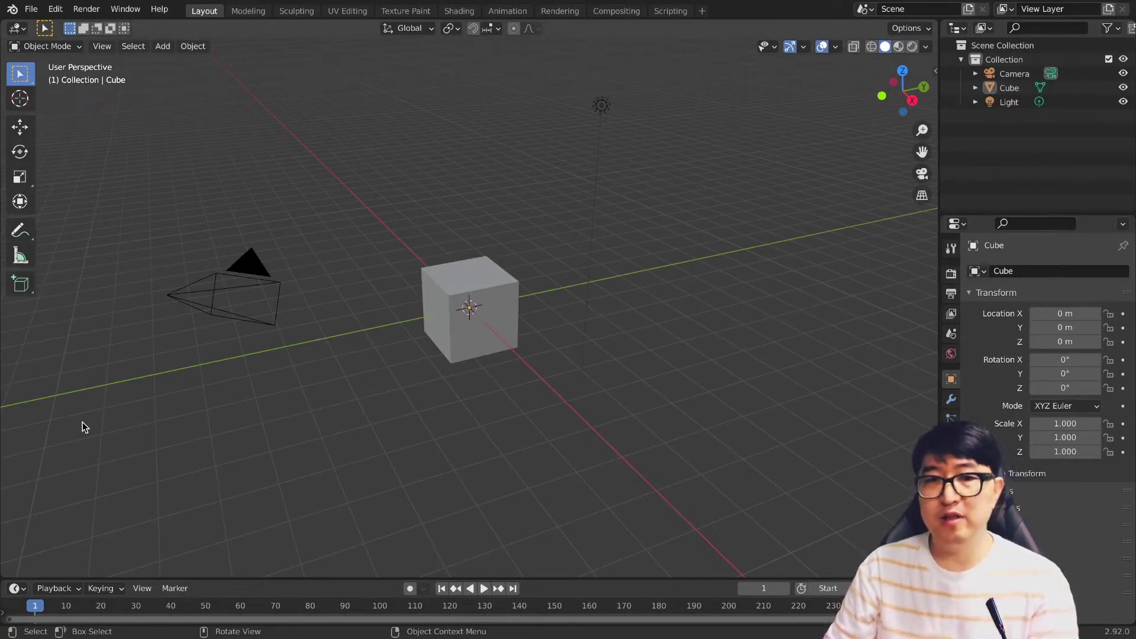
{"action": "mouse_move", "coordinate": [417, 481]}
{"action": "left_mouse_down"}
{"action": "mouse_move", "coordinate": [514, 425]}
{"action": "mouse_move", "coordinate": [307, 353]}
{"action": "left_mouse_up"}
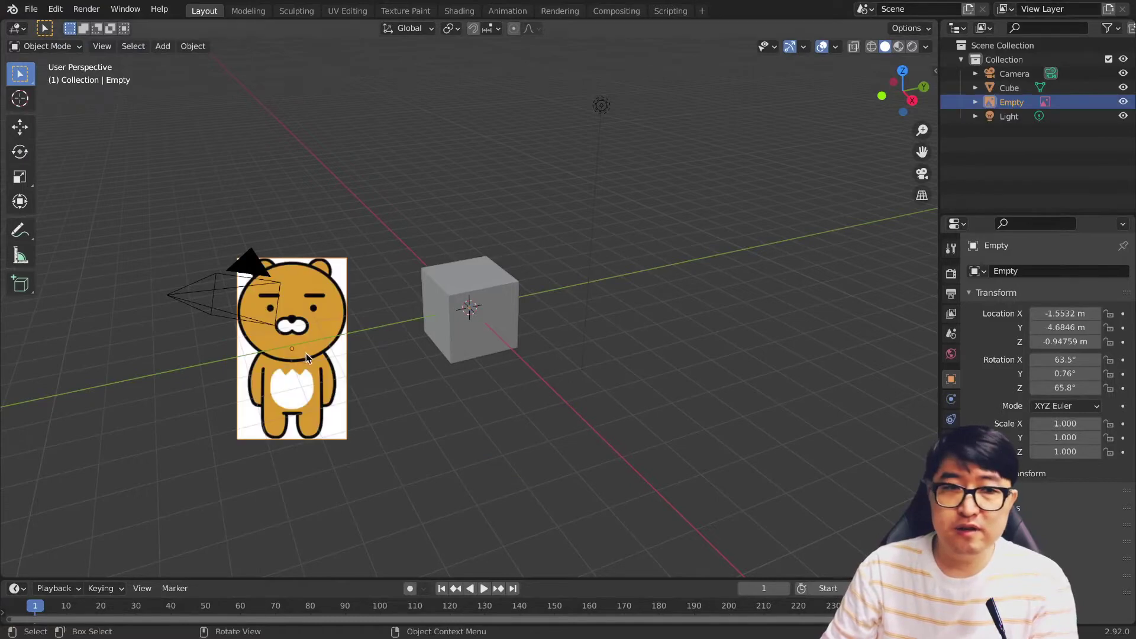
Step: Reset the bear image's rotation and location, turn it 90° on X, and slide it along Y
{"action": "mouse_move", "coordinate": [324, 395]}
{"action": "middle_mouse_down"}
{"action": "mouse_move", "coordinate": [477, 372]}
{"action": "mouse_move", "coordinate": [508, 337]}
{"action": "mouse_move", "coordinate": [450, 459]}
{"action": "middle_mouse_up"}
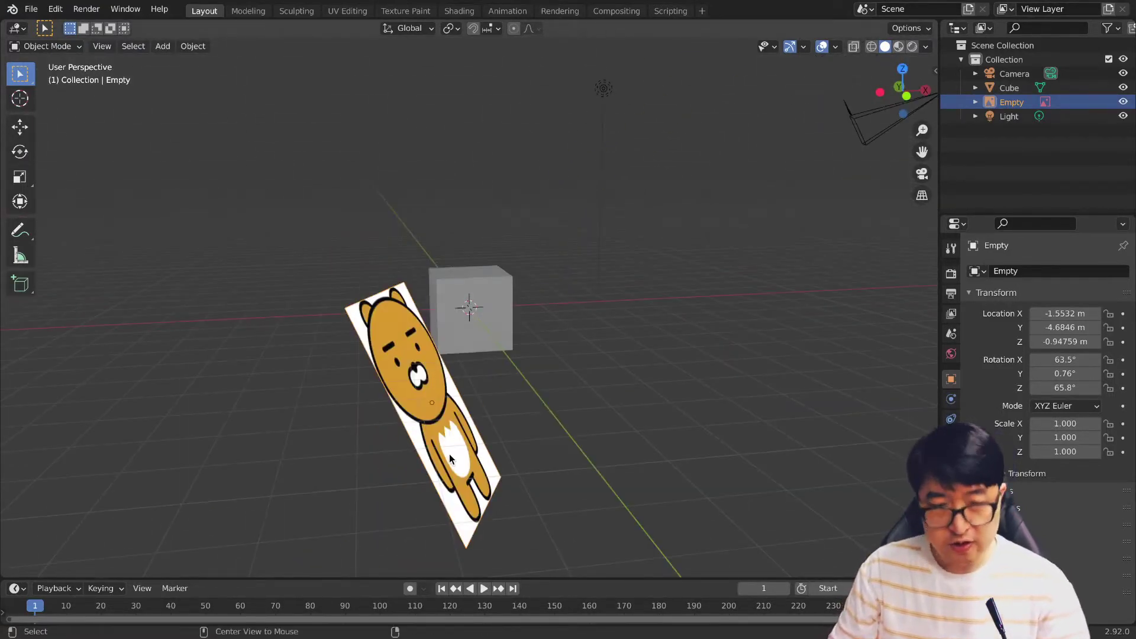
{"action": "key", "text": "alt+r"}
{"action": "key", "text": "alt+g"}
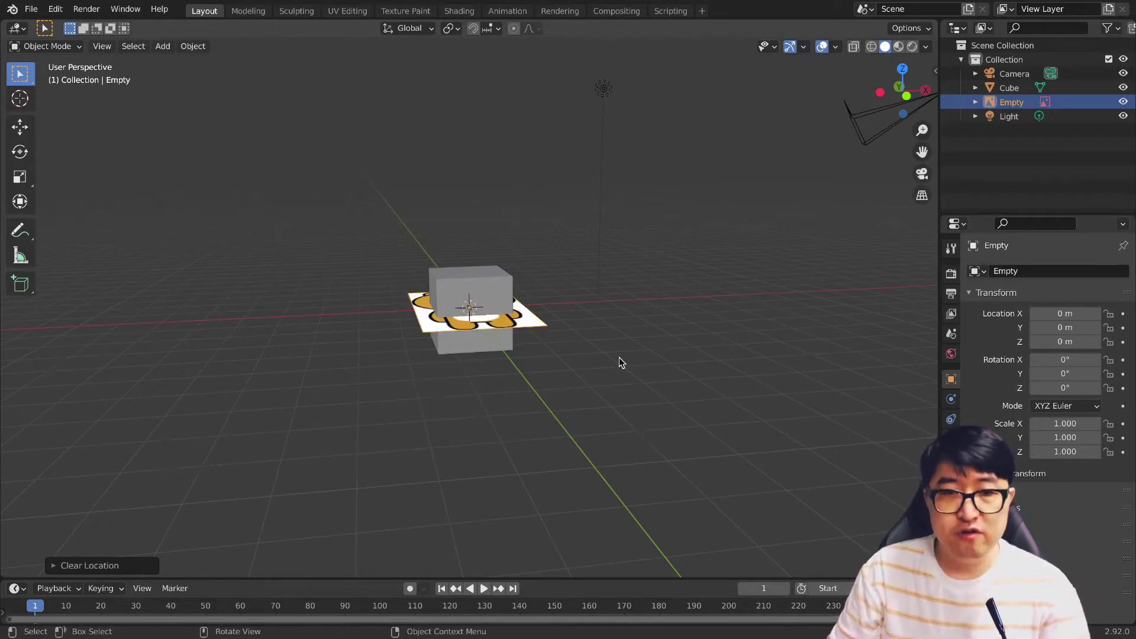
{"action": "key", "text": "r"}
{"action": "mouse_move", "coordinate": [619, 362]}
{"action": "middle_mouse_down"}
{"action": "mouse_move", "coordinate": [538, 323]}
{"action": "mouse_move", "coordinate": [519, 385]}
{"action": "middle_mouse_up"}
{"action": "type", "text": "x90"}
{"action": "key", "text": "Return"}
{"action": "key", "text": "g"}
{"action": "key", "text": "y"}
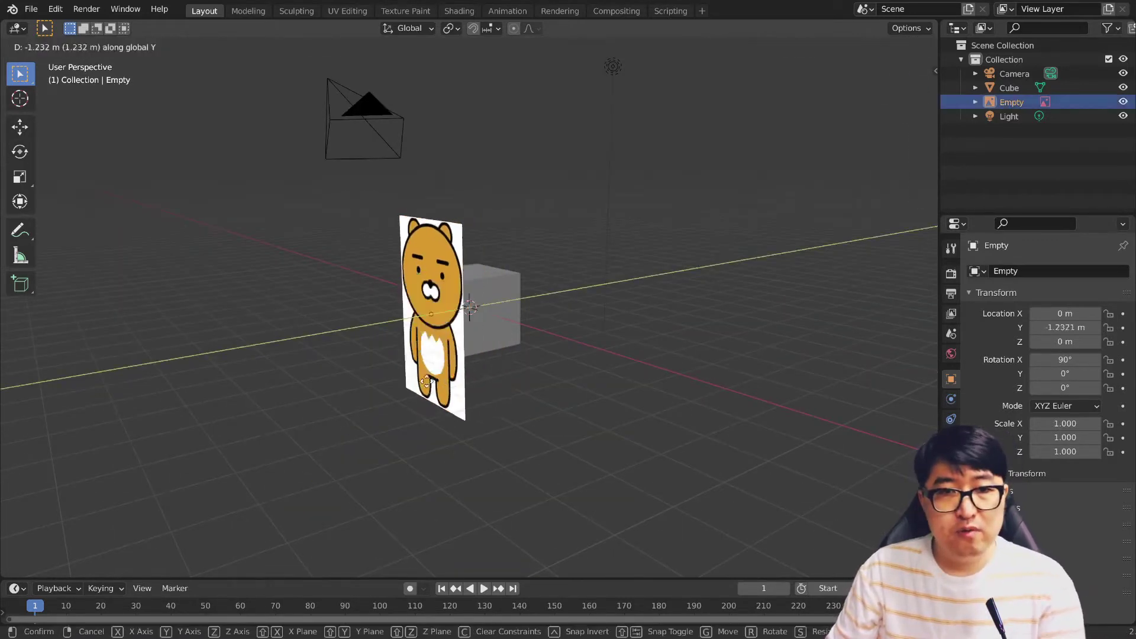
{"action": "left_click", "coordinate": [330, 431]}
Step: Lower the bear image's opacity in front view, then delete the reference image
{"action": "key", "text": "KP_1"}
{"action": "left_click", "coordinate": [951, 439]}
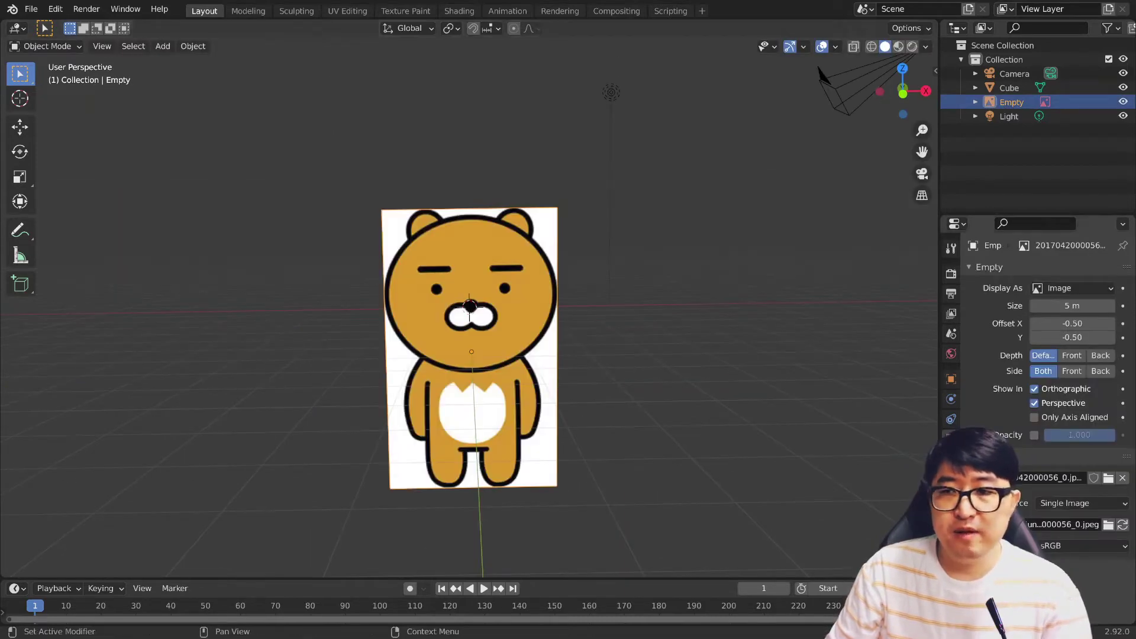
{"action": "left_click_drag", "start_coordinate": [1098, 441], "coordinate": [1044, 441]}
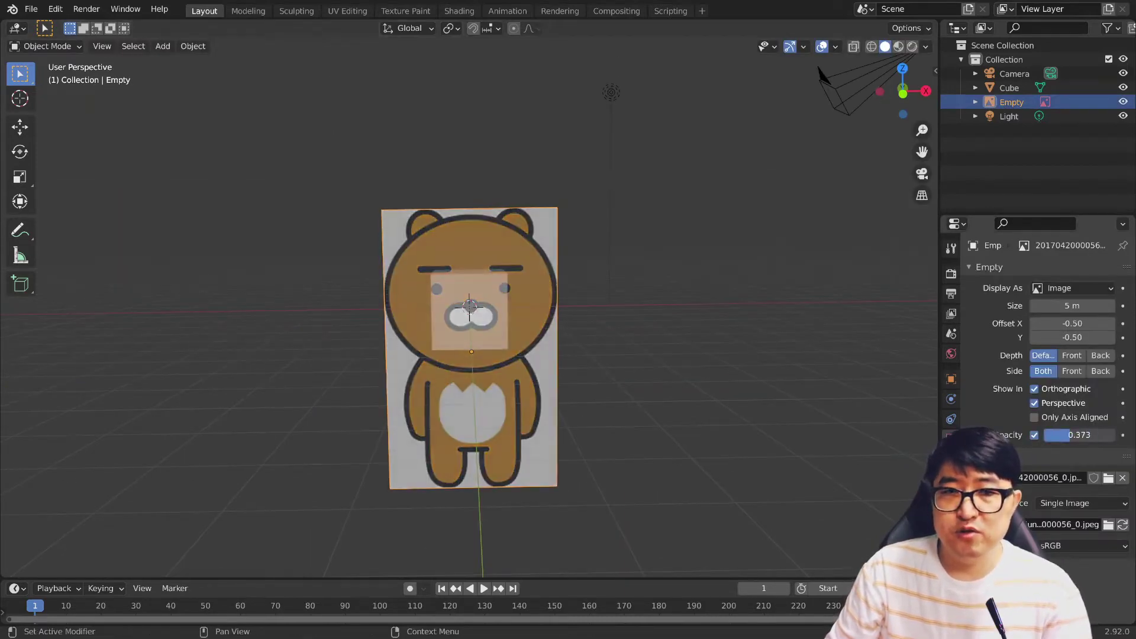
{"action": "key", "text": "KP_1"}
{"action": "left_click", "coordinate": [547, 402]}
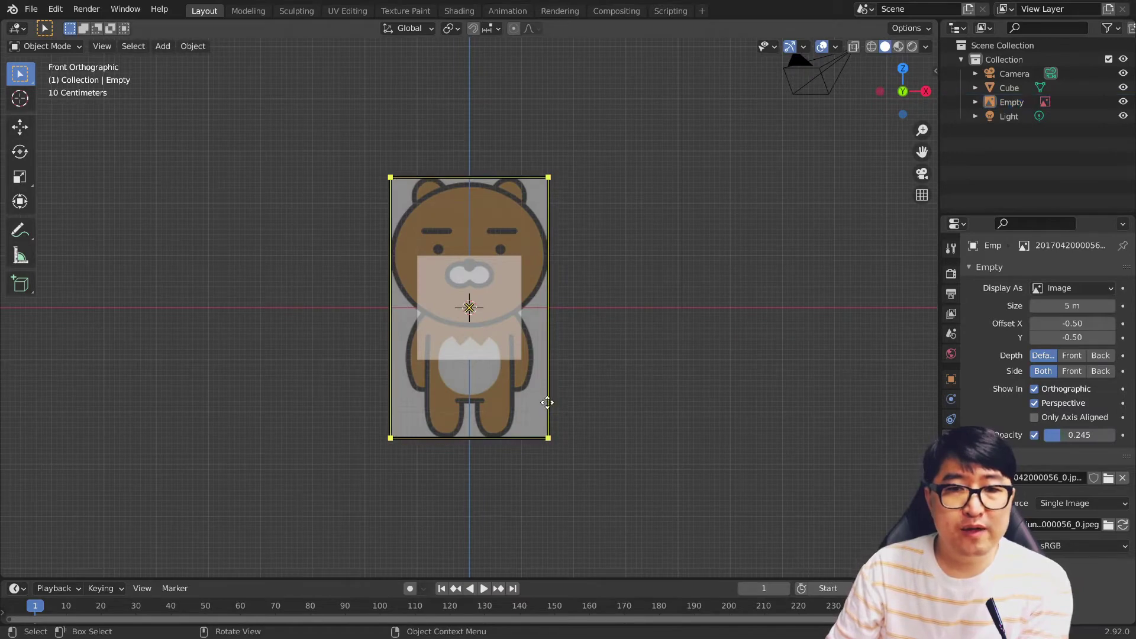
{"action": "key", "text": "Delete"}
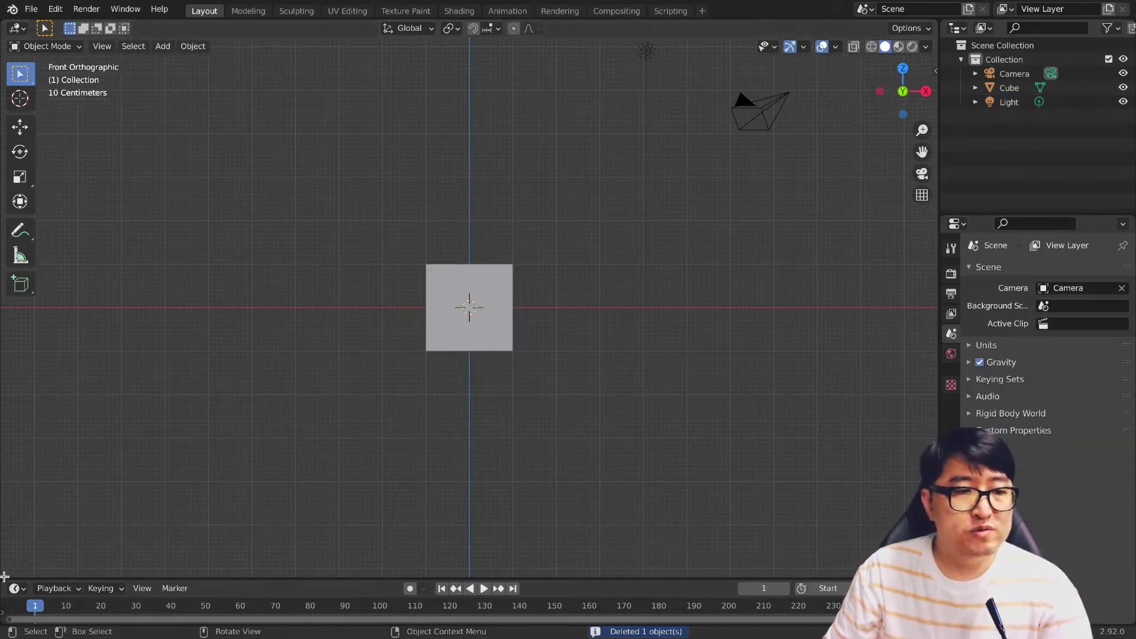
Step: Split the viewport and turn the left area into an Image Editor
{"action": "left_click_drag", "start_coordinate": [5, 576], "coordinate": [315, 573]}
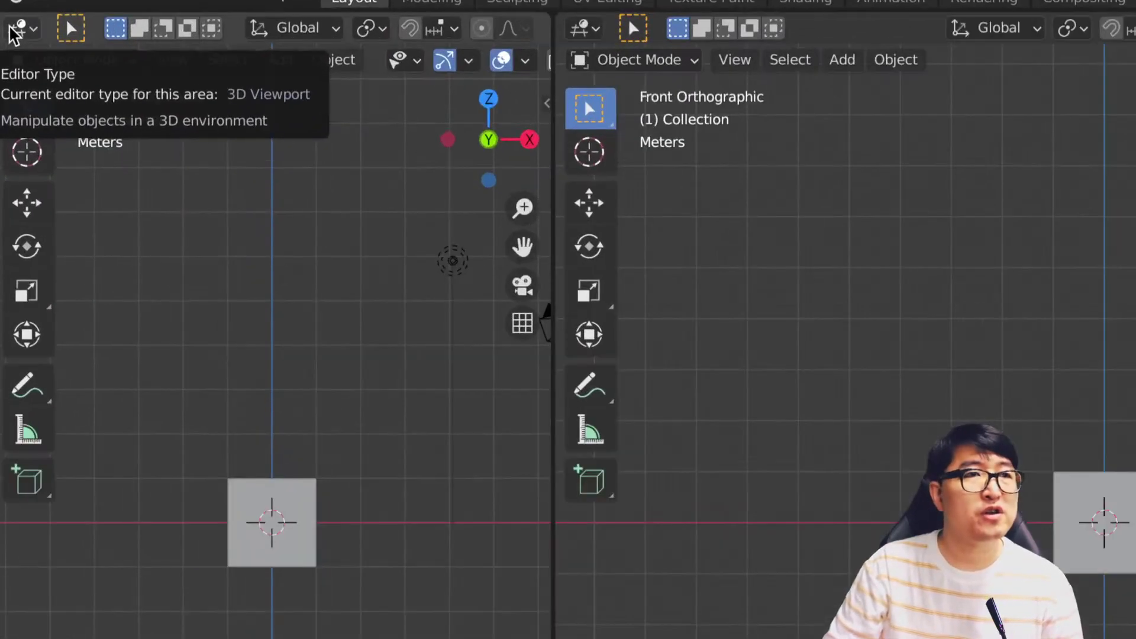
{"action": "left_click", "coordinate": [13, 33]}
{"action": "left_click", "coordinate": [77, 121]}
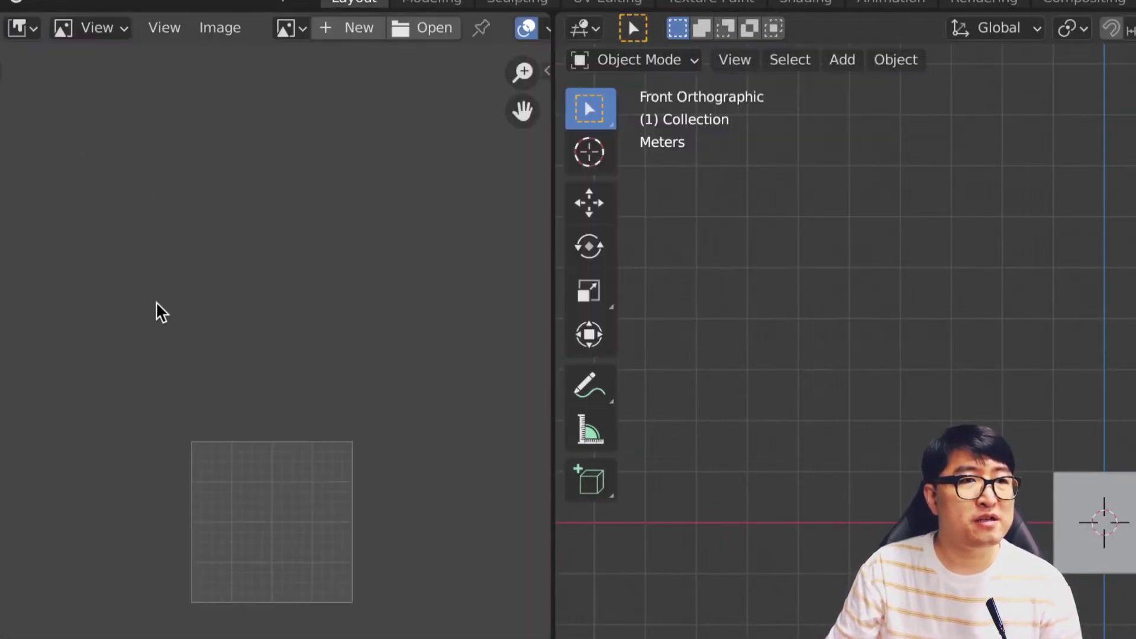
Step: Browse to the Desktop to load the bear JPEG into the Image Editor
{"action": "left_click", "coordinate": [436, 30]}
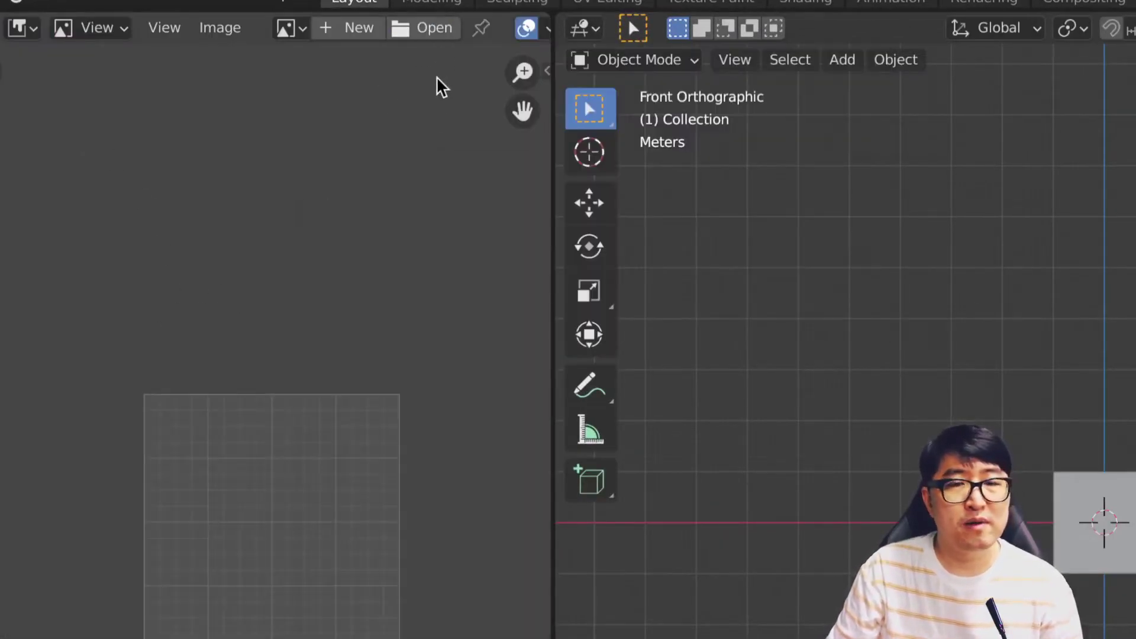
{"action": "left_click_drag", "start_coordinate": [598, 187], "coordinate": [341, 74]}
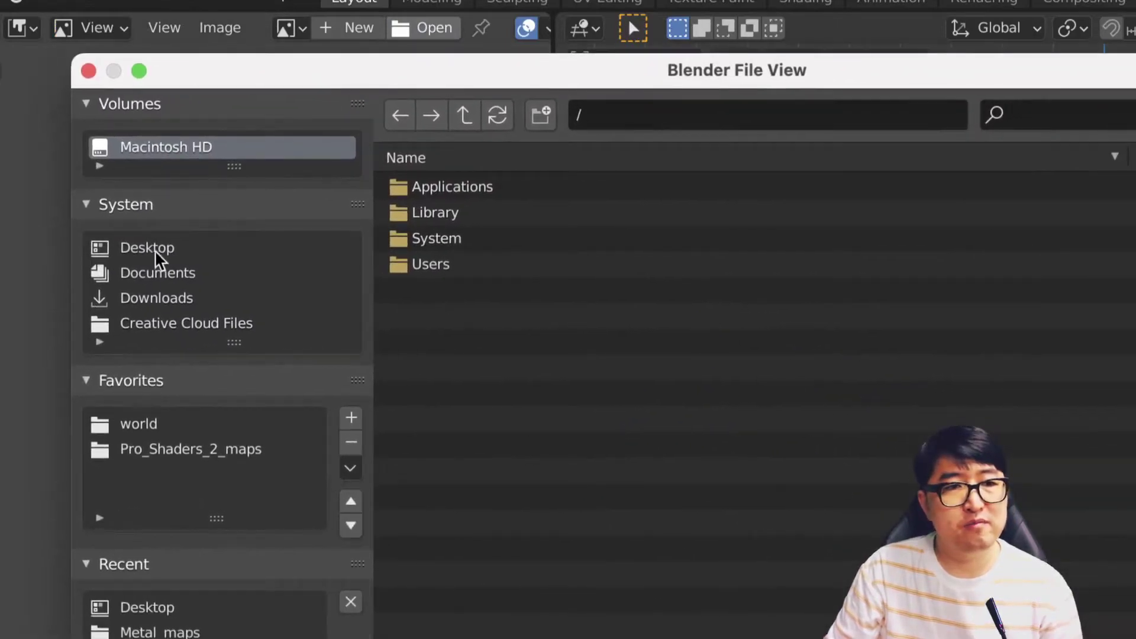
{"action": "left_click", "coordinate": [152, 251]}
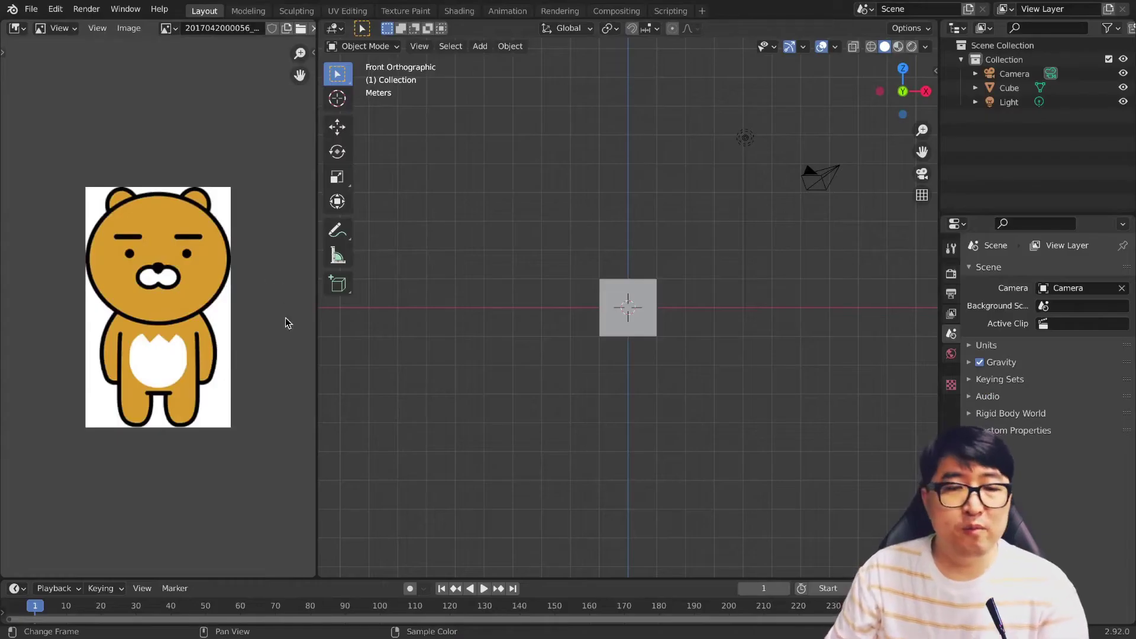
{"action": "scroll", "coordinate": [285, 323], "scroll_direction": "up", "scroll_amount": 1}
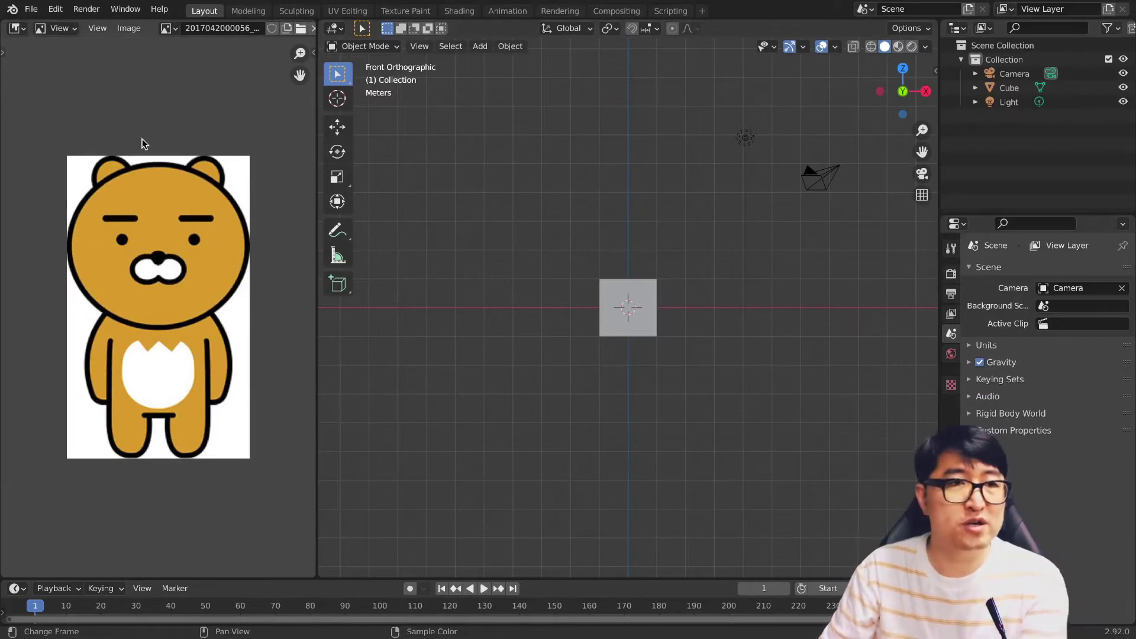
{"action": "scroll", "coordinate": [501, 379], "scroll_direction": "up", "scroll_amount": 2}
{"action": "middle_click_drag", "start_coordinate": [529, 382], "coordinate": [552, 394]}
Step: Delete the cube and add a UV sphere with 16 segments and 8 rings
{"action": "key", "text": "Delete"}
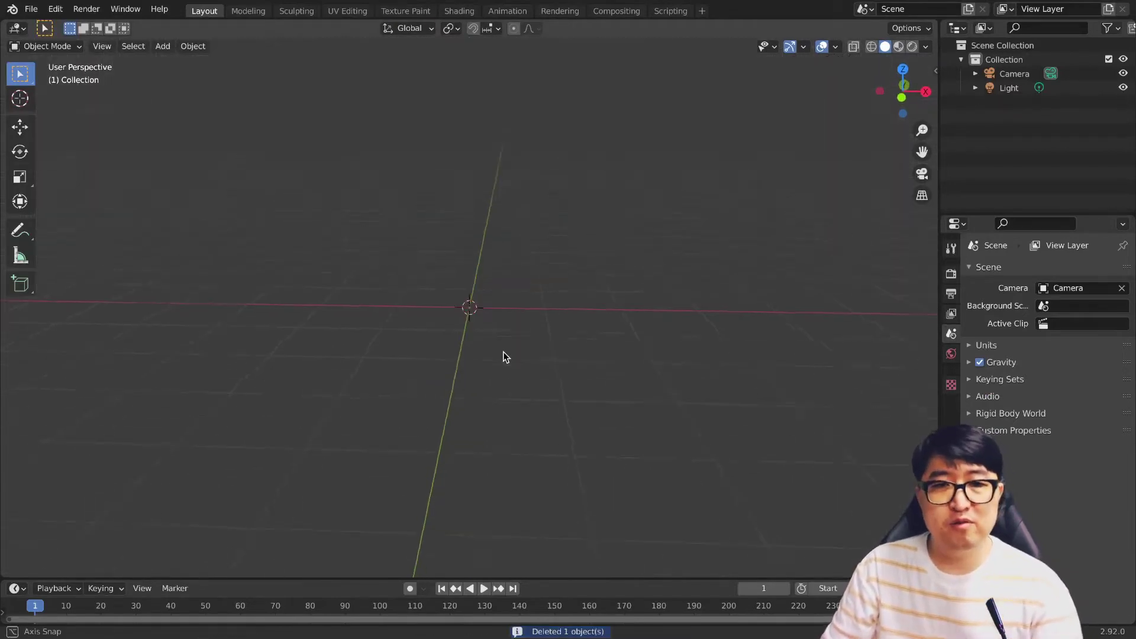
{"action": "middle_click_drag", "start_coordinate": [503, 352], "coordinate": [509, 349]}
{"action": "key", "text": "shift+a"}
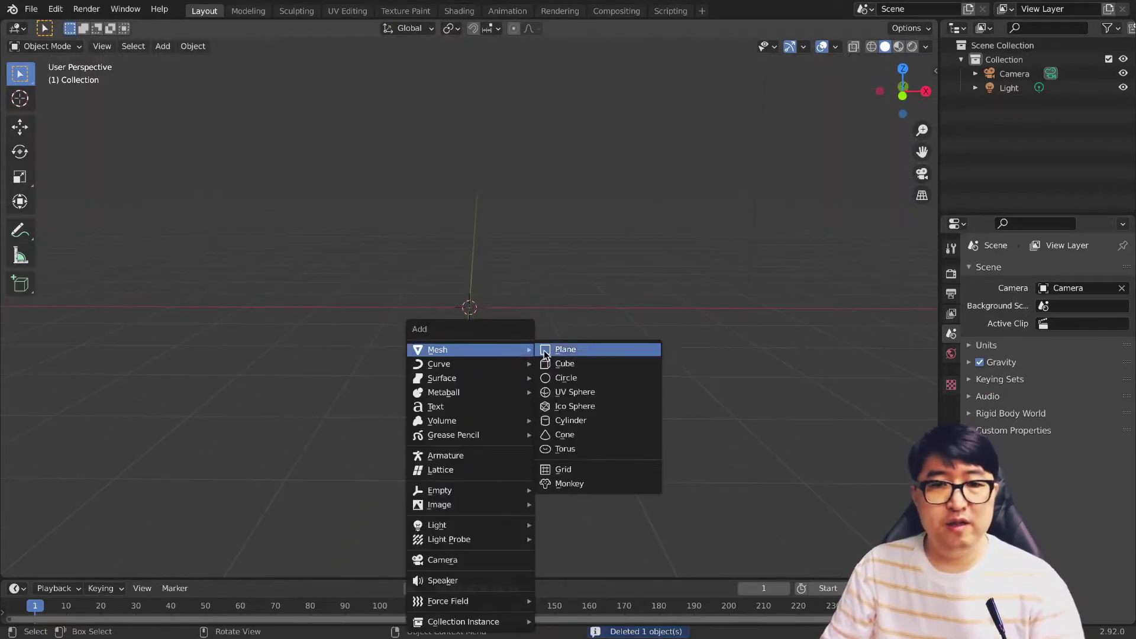
{"action": "mouse_move", "coordinate": [370, 329]}
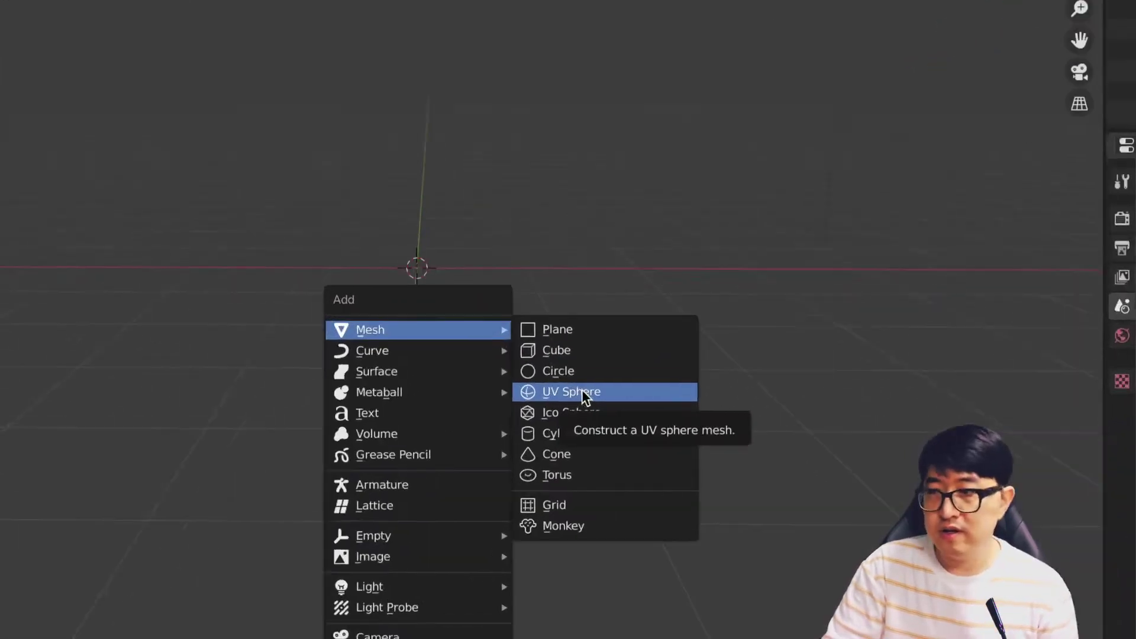
{"action": "left_click", "coordinate": [581, 391]}
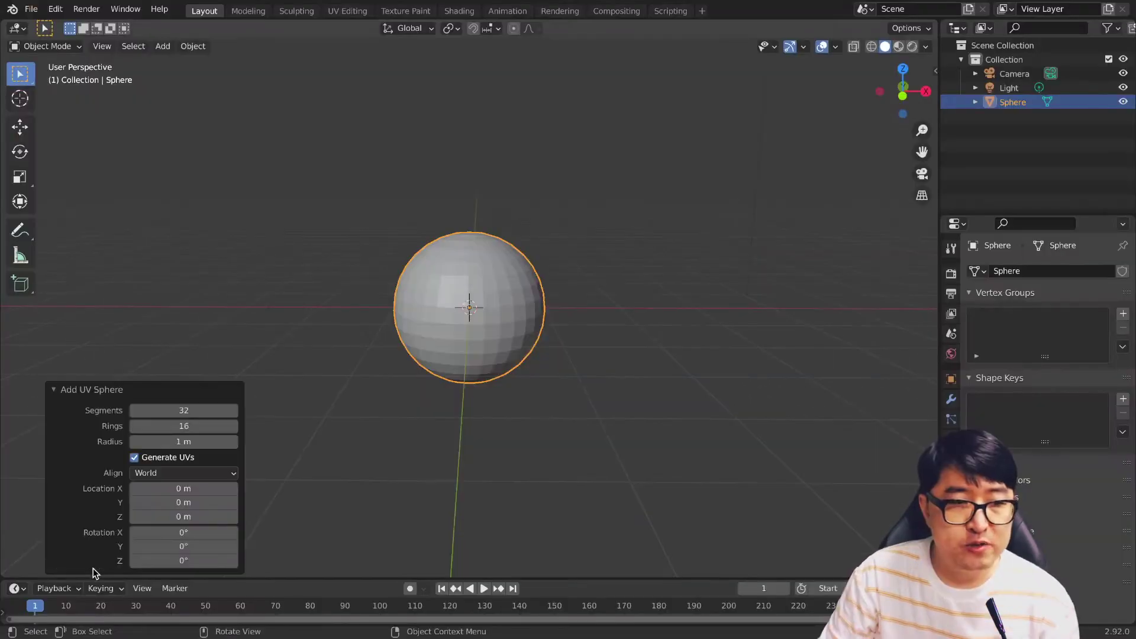
{"action": "double_click", "coordinate": [200, 407]}
{"action": "type", "text": "16"}
{"action": "key", "text": "Tab"}
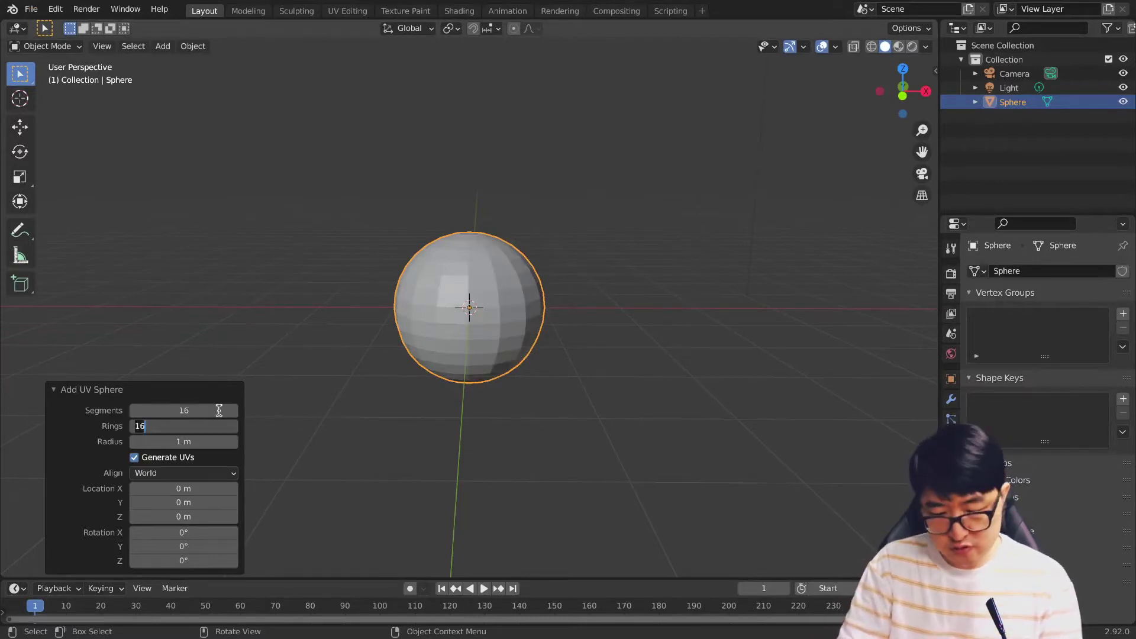
{"action": "type", "text": "8"}
{"action": "key", "text": "Return"}
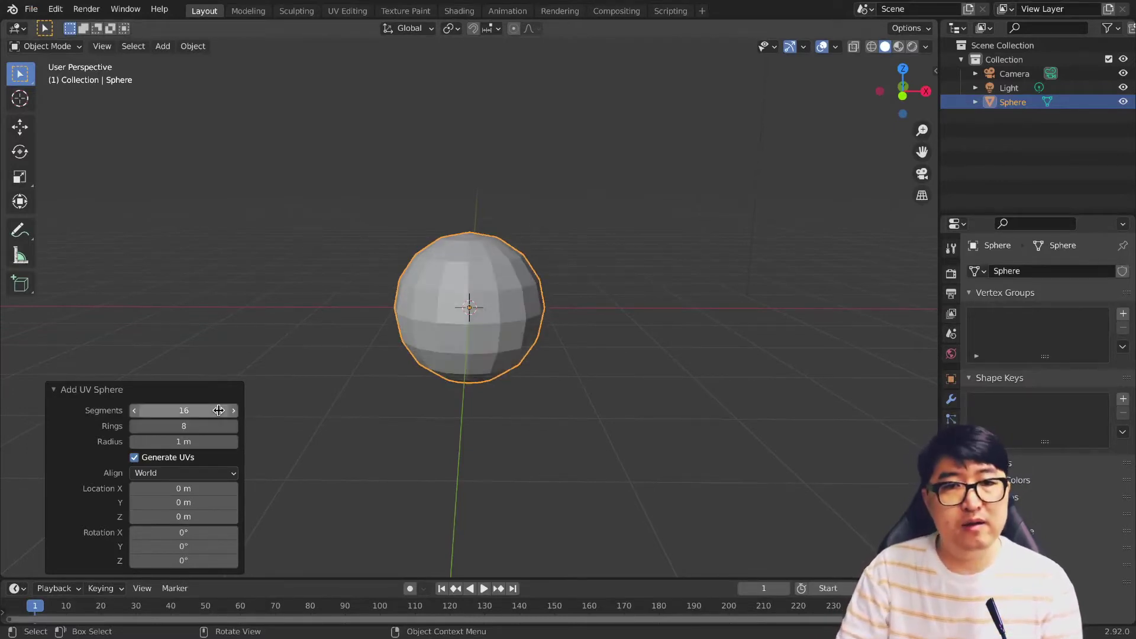
Step: Orbit and zoom around the new sphere, then reselect it
{"action": "mouse_move", "coordinate": [553, 388]}
{"action": "middle_mouse_down"}
{"action": "mouse_move", "coordinate": [540, 399]}
{"action": "mouse_move", "coordinate": [587, 393]}
{"action": "middle_mouse_up"}
{"action": "left_click", "coordinate": [545, 395]}
{"action": "scroll", "coordinate": [543, 383], "scroll_direction": "up", "scroll_amount": 1}
{"action": "scroll", "coordinate": [544, 382], "scroll_direction": "up", "scroll_amount": 1}
{"action": "scroll", "coordinate": [548, 386], "scroll_direction": "down", "scroll_amount": 1}
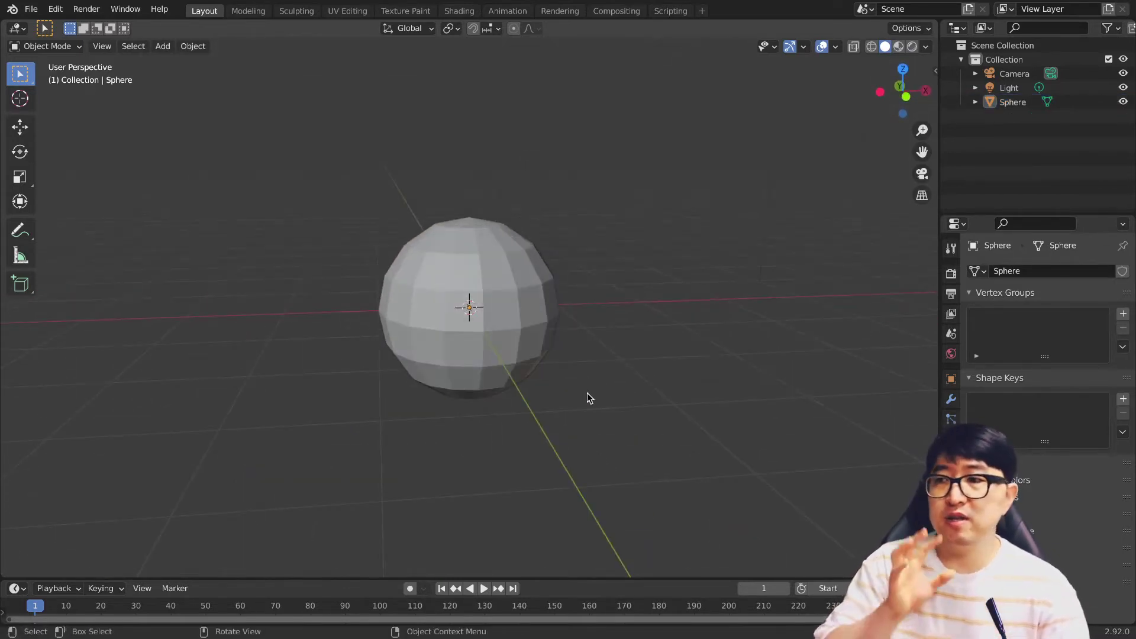
{"action": "left_click", "coordinate": [539, 355]}
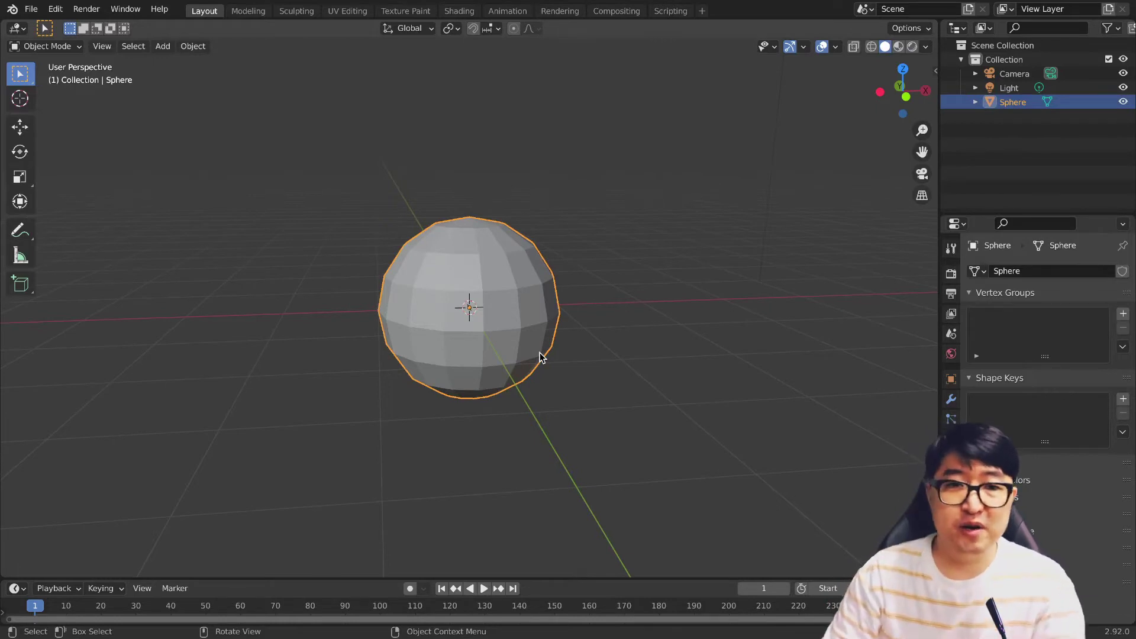
Step: Add a Subdivision Surface modifier to the sphere from Edit Mode
{"action": "middle_click_drag", "start_coordinate": [537, 357], "coordinate": [519, 347]}
{"action": "scroll", "coordinate": [520, 347], "scroll_direction": "up", "scroll_amount": 1}
{"action": "key", "text": "Tab"}
{"action": "middle_click_drag", "start_coordinate": [641, 374], "coordinate": [573, 339]}
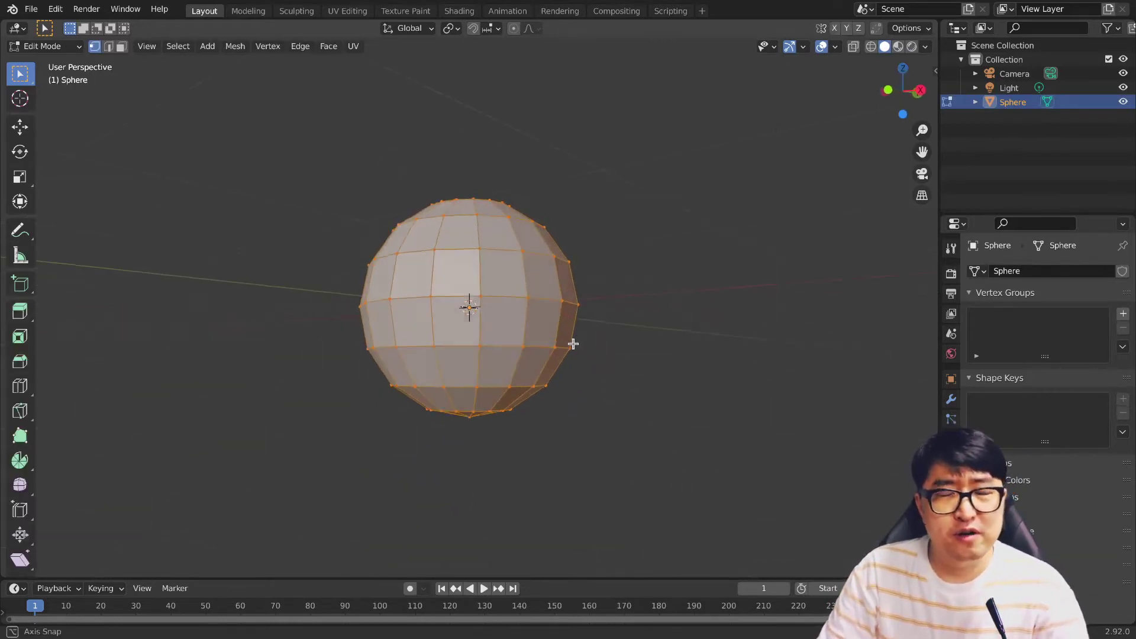
{"action": "left_click", "coordinate": [951, 399]}
{"action": "left_click", "coordinate": [1034, 270]}
{"action": "left_click", "coordinate": [843, 529]}
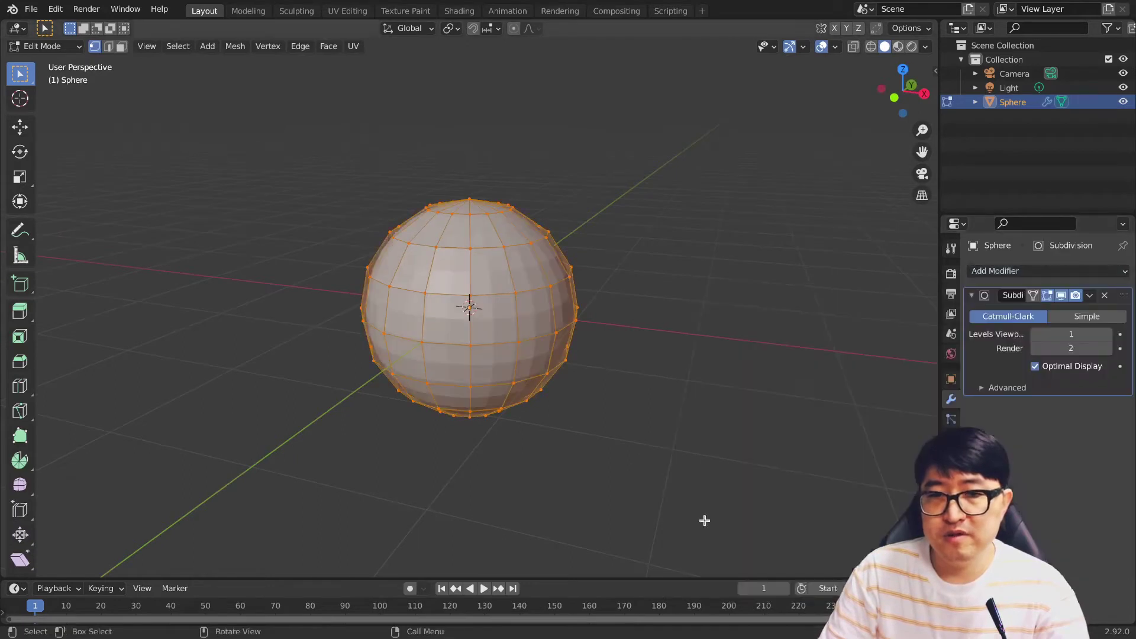
{"action": "left_click", "coordinate": [642, 434]}
{"action": "mouse_move", "coordinate": [642, 435]}
{"action": "middle_mouse_down"}
{"action": "mouse_move", "coordinate": [603, 421]}
{"action": "mouse_move", "coordinate": [683, 470]}
{"action": "mouse_move", "coordinate": [710, 459]}
{"action": "middle_mouse_up"}
Step: Return to Object Mode and shade the sphere smooth
{"action": "key", "text": "Tab"}
{"action": "right_click", "coordinate": [507, 254]}
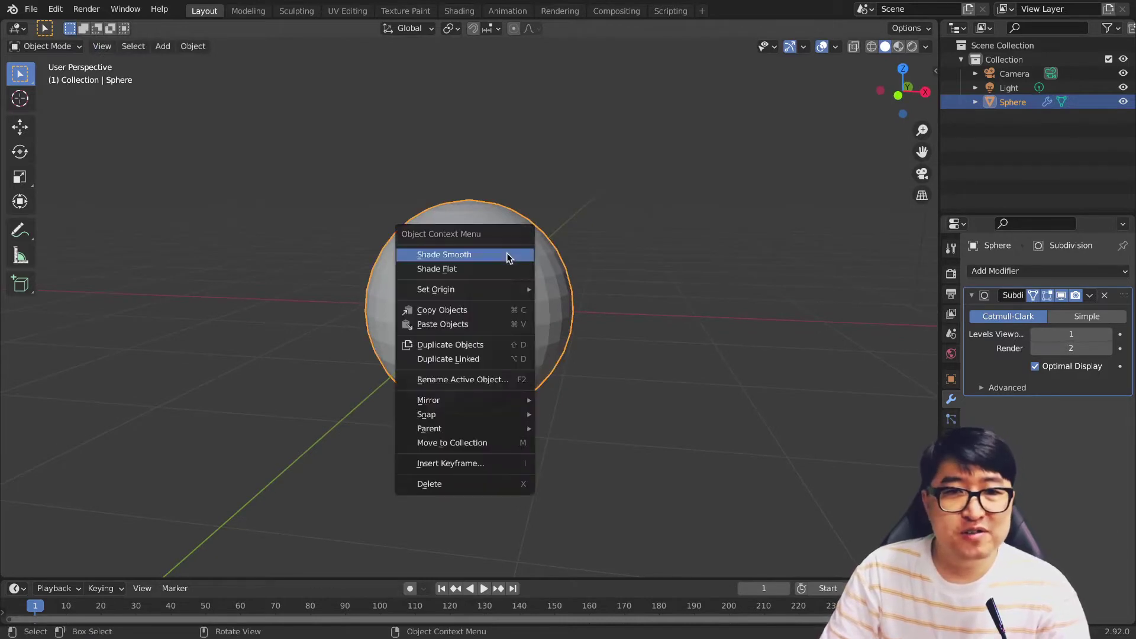
{"action": "left_click", "coordinate": [507, 255]}
{"action": "mouse_move", "coordinate": [588, 330]}
{"action": "middle_mouse_down"}
{"action": "mouse_move", "coordinate": [578, 358]}
{"action": "mouse_move", "coordinate": [633, 350]}
{"action": "mouse_move", "coordinate": [641, 388]}
{"action": "mouse_move", "coordinate": [524, 380]}
{"action": "mouse_move", "coordinate": [636, 380]}
{"action": "mouse_move", "coordinate": [625, 358]}
{"action": "middle_mouse_up"}
{"action": "key", "text": "Tab"}
{"action": "key", "text": "Tab"}
{"action": "left_click", "coordinate": [634, 383]}
Step: Add a second UV sphere and move its mesh along X beside the first
{"action": "key", "text": "shift+a"}
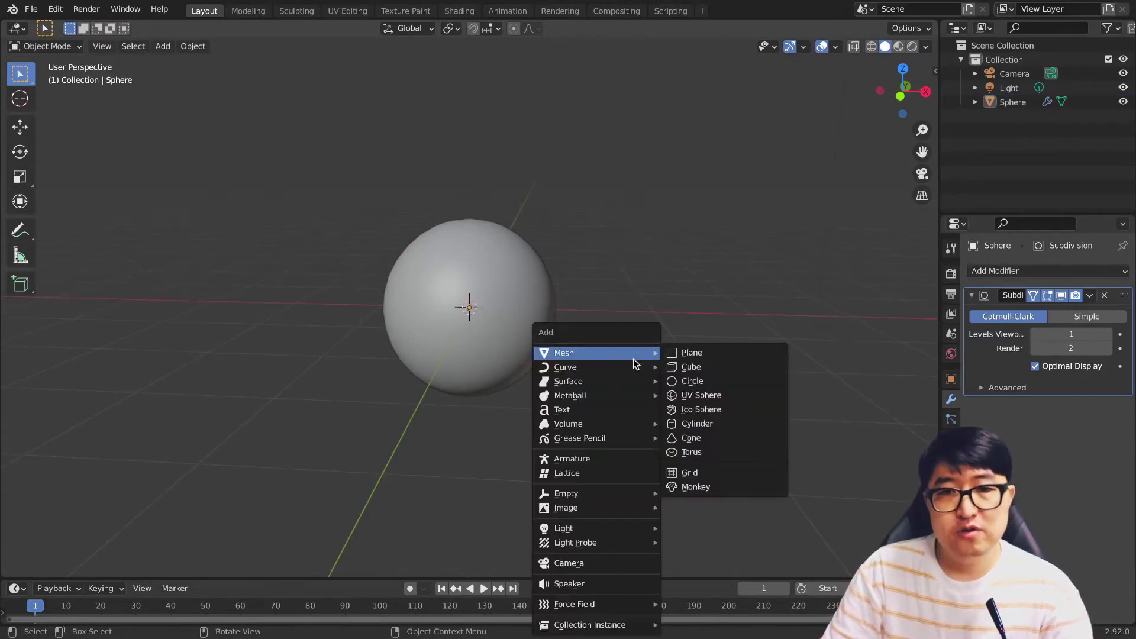
{"action": "left_click", "coordinate": [702, 395]}
{"action": "middle_click_drag", "start_coordinate": [703, 399], "coordinate": [643, 354]}
{"action": "key", "text": "Tab"}
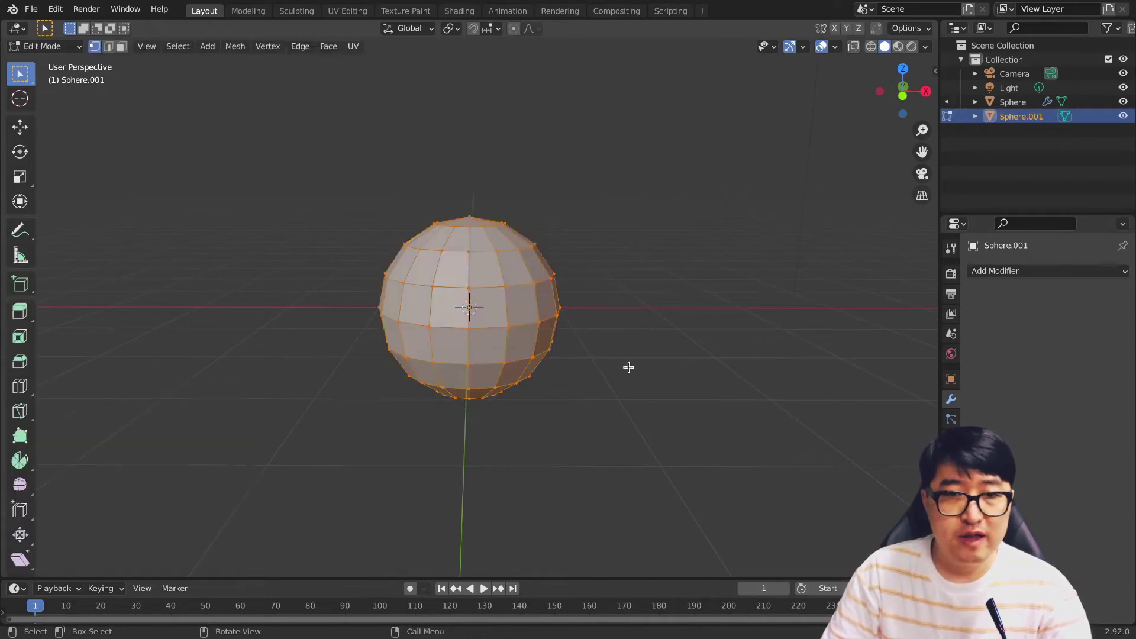
{"action": "key", "text": "g"}
{"action": "key", "text": "x"}
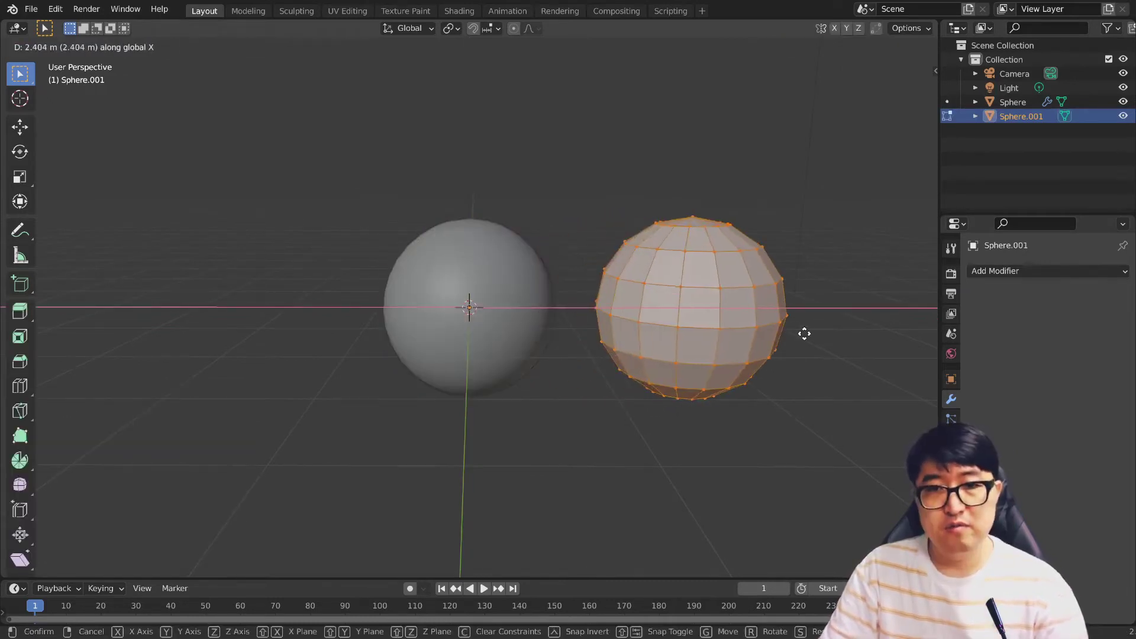
{"action": "left_click", "coordinate": [794, 333]}
Step: In edge mode, select a vertical edge loop running over Sphere.001's top
{"action": "middle_click_drag", "start_coordinate": [791, 349], "coordinate": [680, 370]}
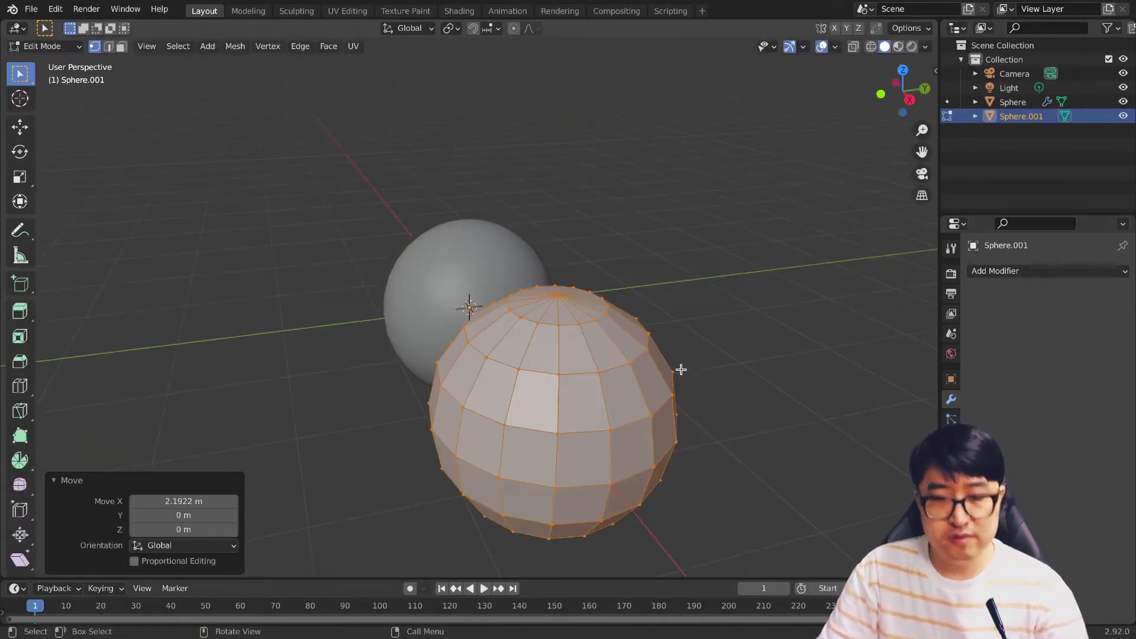
{"action": "key", "text": "2"}
{"action": "left_click", "coordinate": [485, 311]}
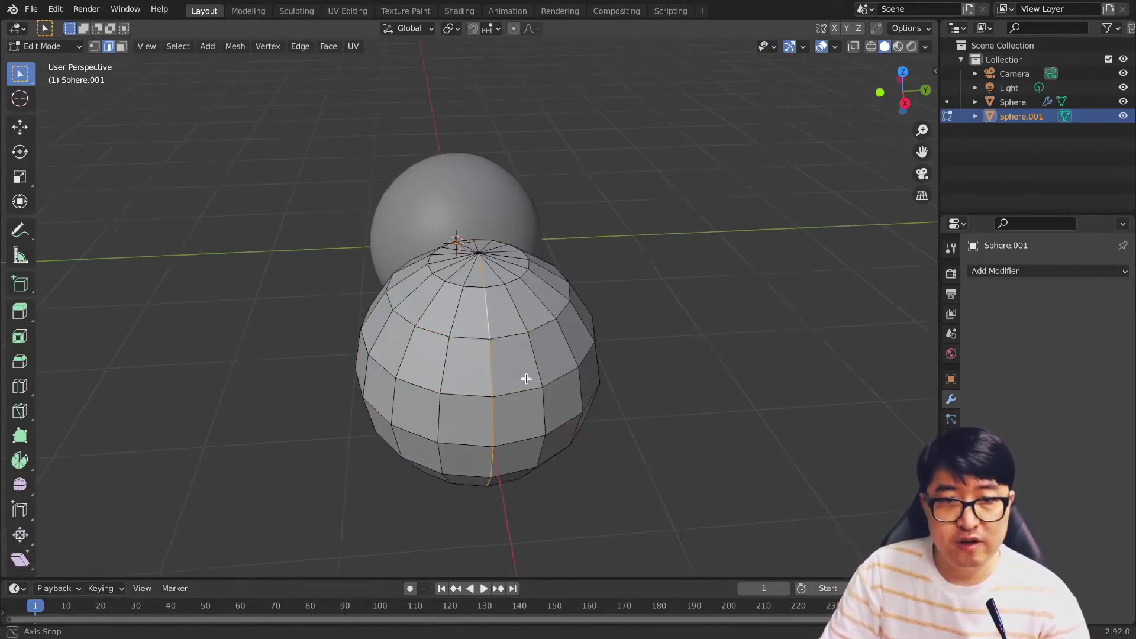
{"action": "mouse_move", "coordinate": [525, 381]}
{"action": "middle_mouse_down"}
{"action": "mouse_move", "coordinate": [654, 395]}
{"action": "mouse_move", "coordinate": [710, 464]}
{"action": "middle_mouse_up"}
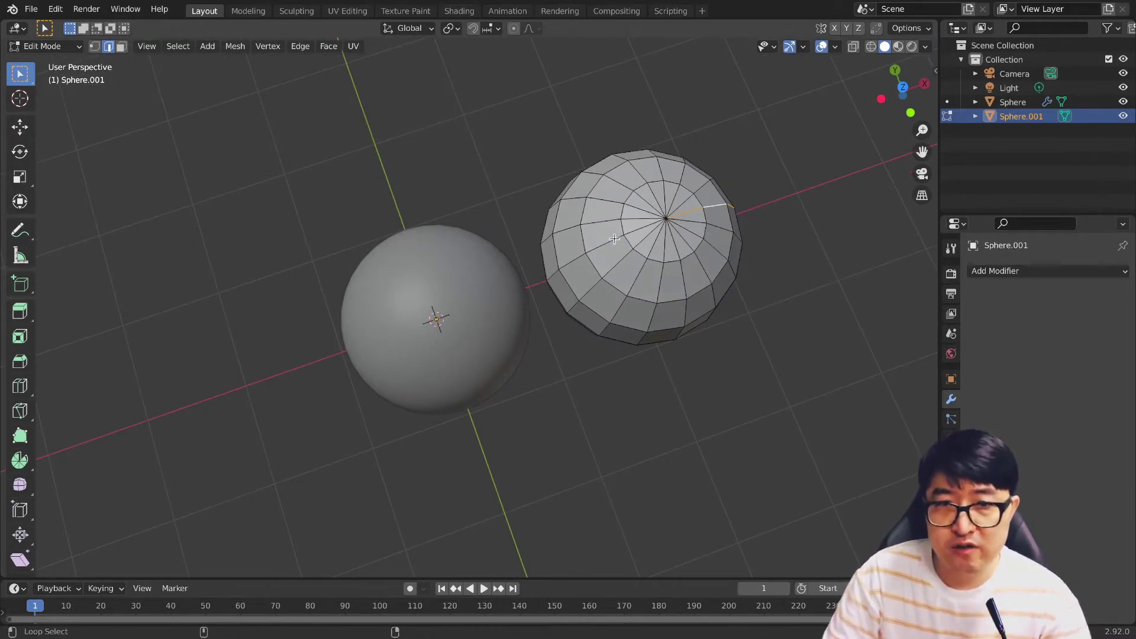
{"action": "left_click", "coordinate": [614, 239], "text": "alt"}
{"action": "middle_click_drag", "start_coordinate": [622, 334], "coordinate": [474, 236]}
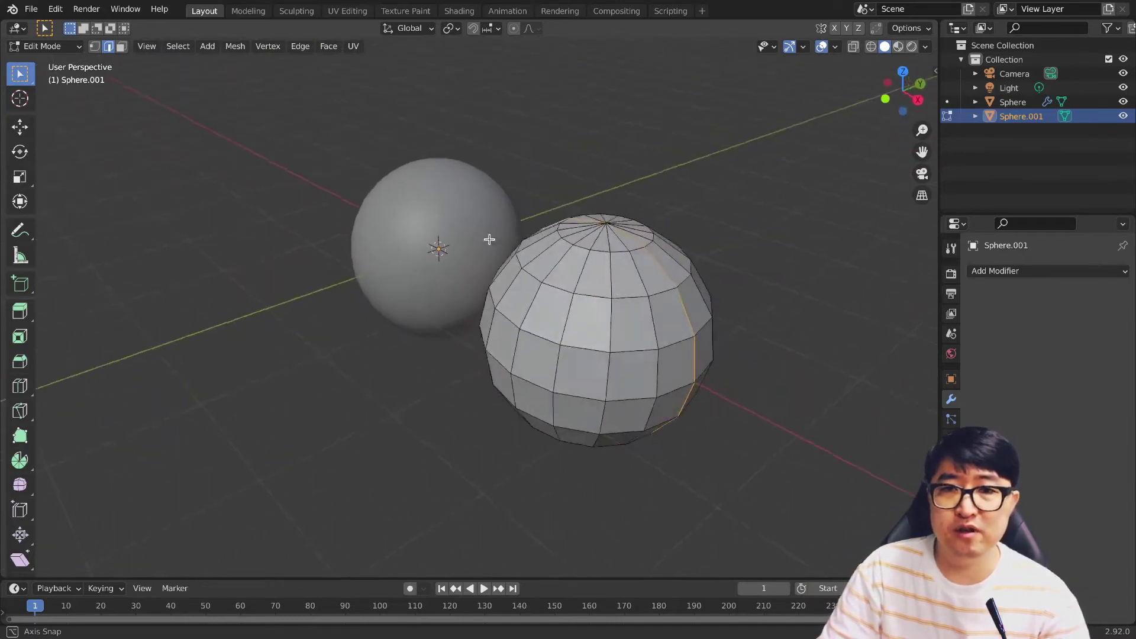
Step: Apply Edge Split along the selected loop and clear the selection
{"action": "right_click", "coordinate": [588, 256]}
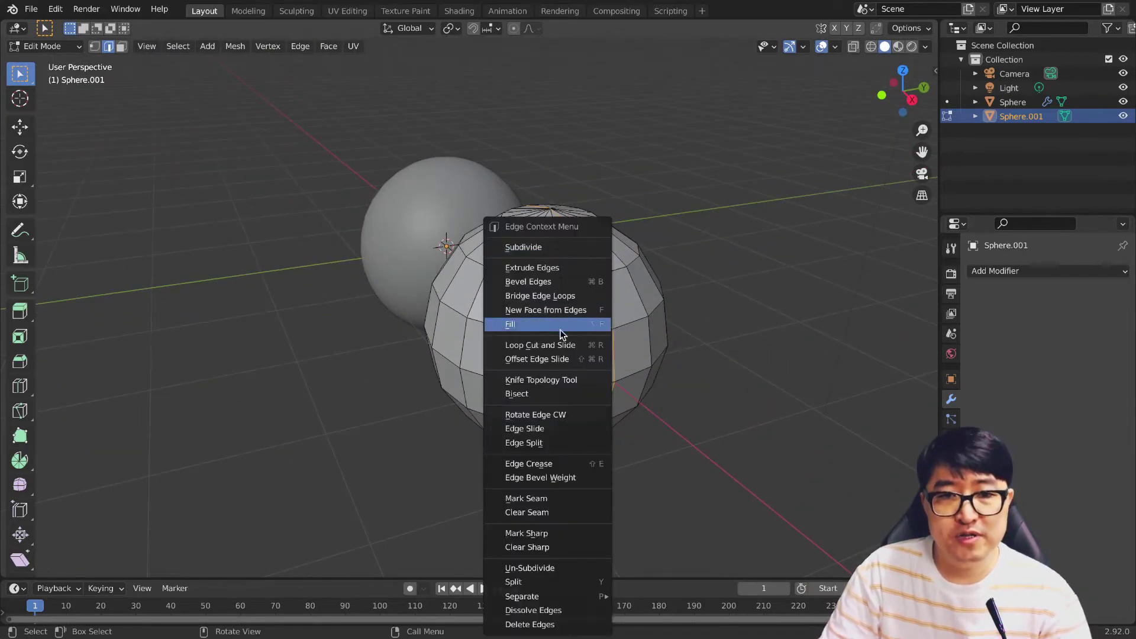
{"action": "left_click", "coordinate": [556, 441]}
{"action": "middle_click_drag", "start_coordinate": [693, 388], "coordinate": [723, 393]}
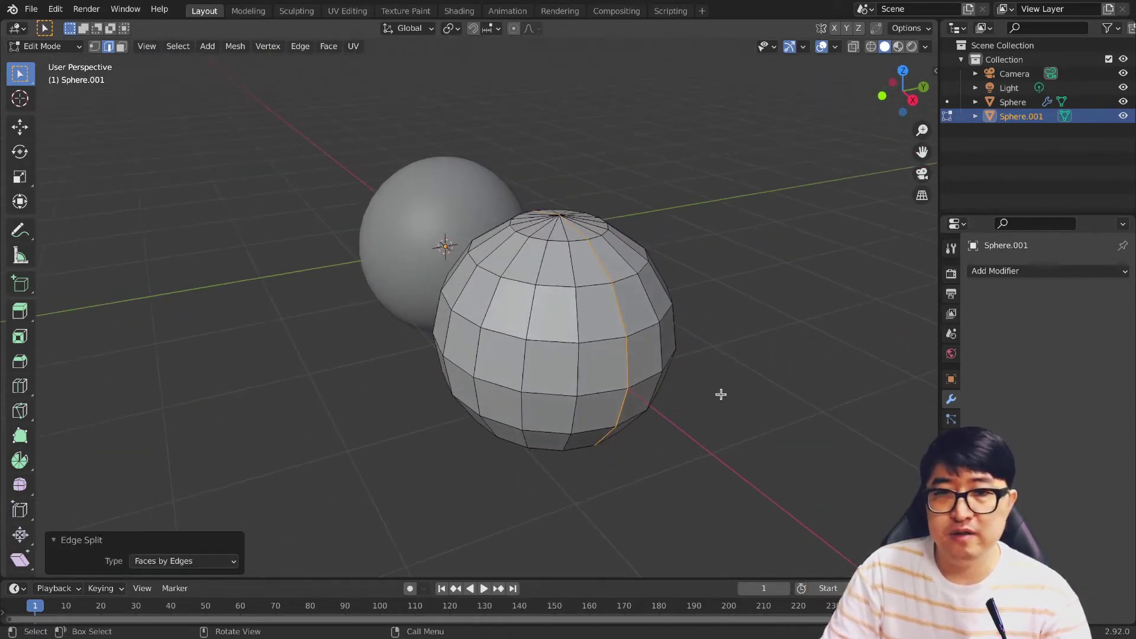
{"action": "left_click", "coordinate": [569, 434]}
{"action": "left_click_drag", "start_coordinate": [569, 433], "coordinate": [521, 315]}
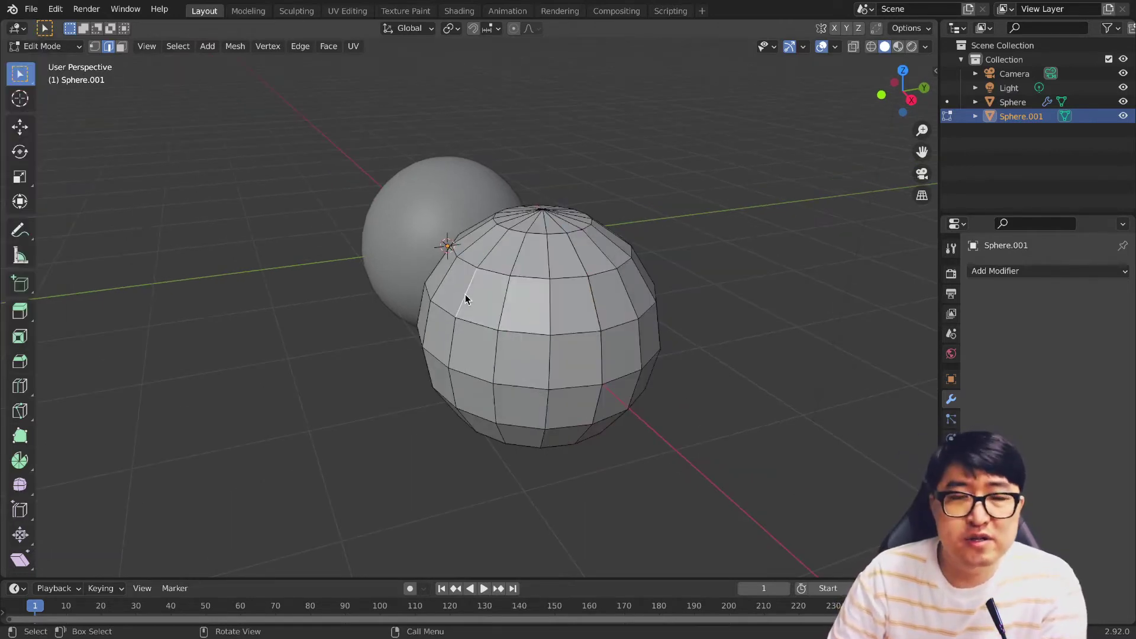
Step: Delete one side of the split sphere and scale the remaining shell to 0.213
{"action": "key", "text": "l"}
{"action": "mouse_move", "coordinate": [574, 394]}
{"action": "middle_mouse_down"}
{"action": "mouse_move", "coordinate": [548, 379]}
{"action": "mouse_move", "coordinate": [673, 441]}
{"action": "middle_mouse_up"}
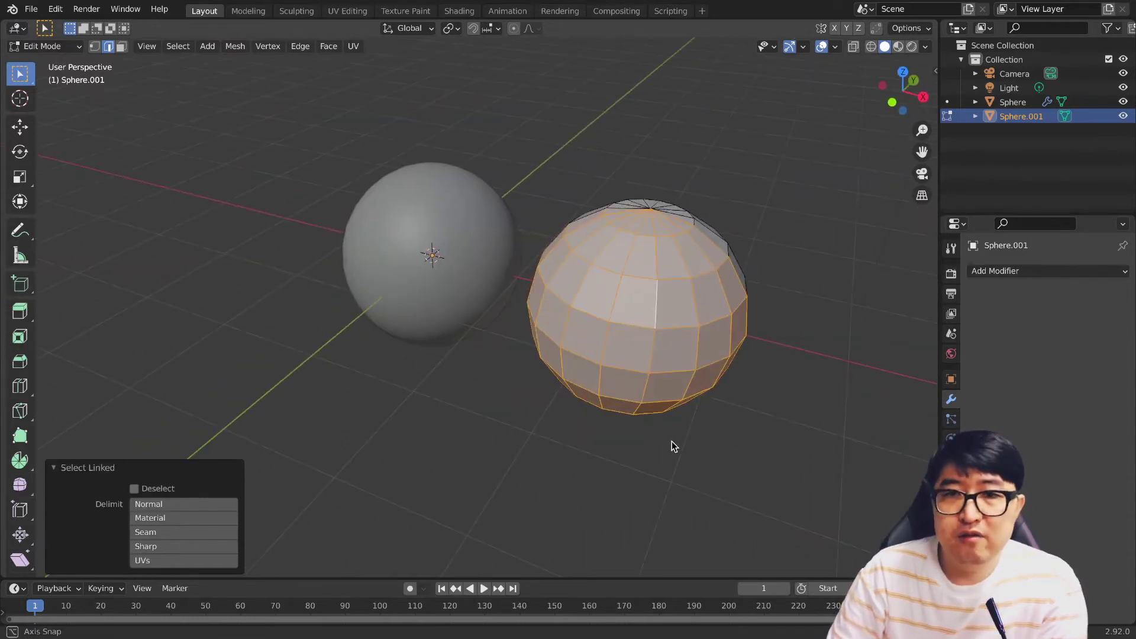
{"action": "key", "text": "x"}
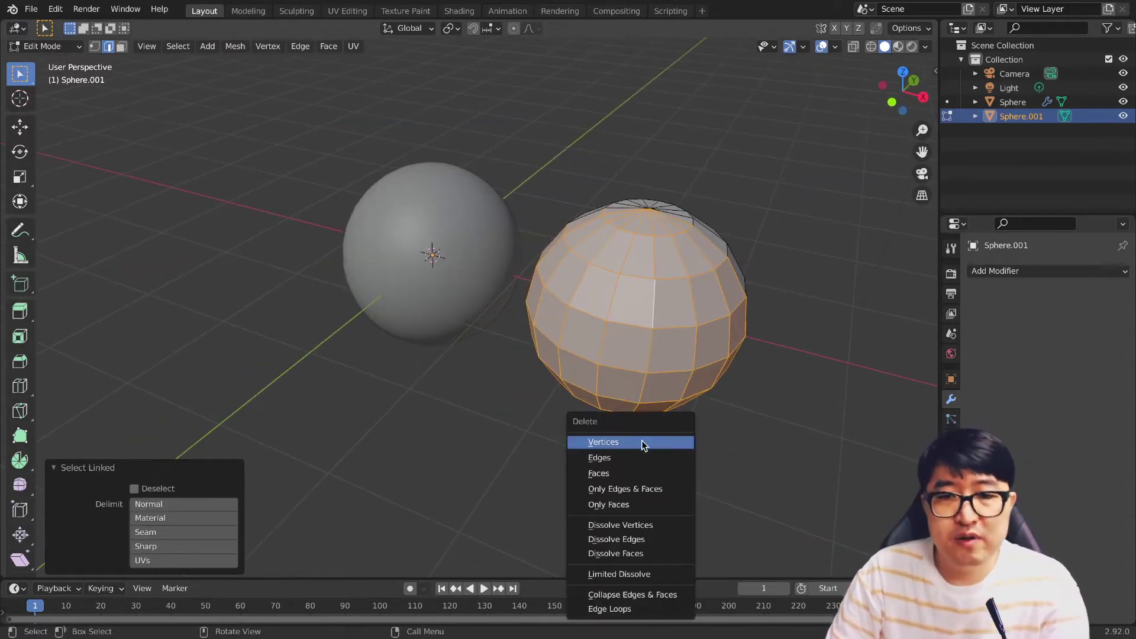
{"action": "left_click", "coordinate": [642, 442]}
{"action": "mouse_move", "coordinate": [736, 415]}
{"action": "middle_mouse_down"}
{"action": "mouse_move", "coordinate": [664, 383]}
{"action": "mouse_move", "coordinate": [657, 361]}
{"action": "mouse_move", "coordinate": [723, 357]}
{"action": "middle_mouse_up"}
{"action": "key", "text": "a"}
{"action": "key", "text": "s"}
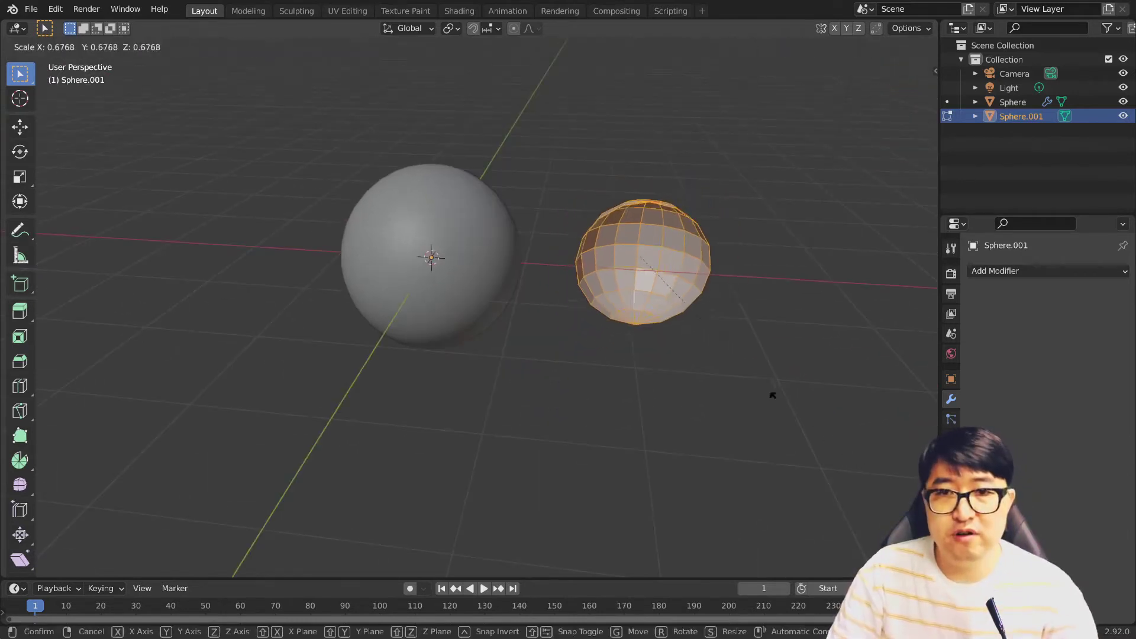
{"action": "left_click", "coordinate": [671, 308]}
Step: In front orthographic view, move the small shell onto the top of the big sphere
{"action": "middle_click_drag", "start_coordinate": [602, 327], "coordinate": [625, 353]}
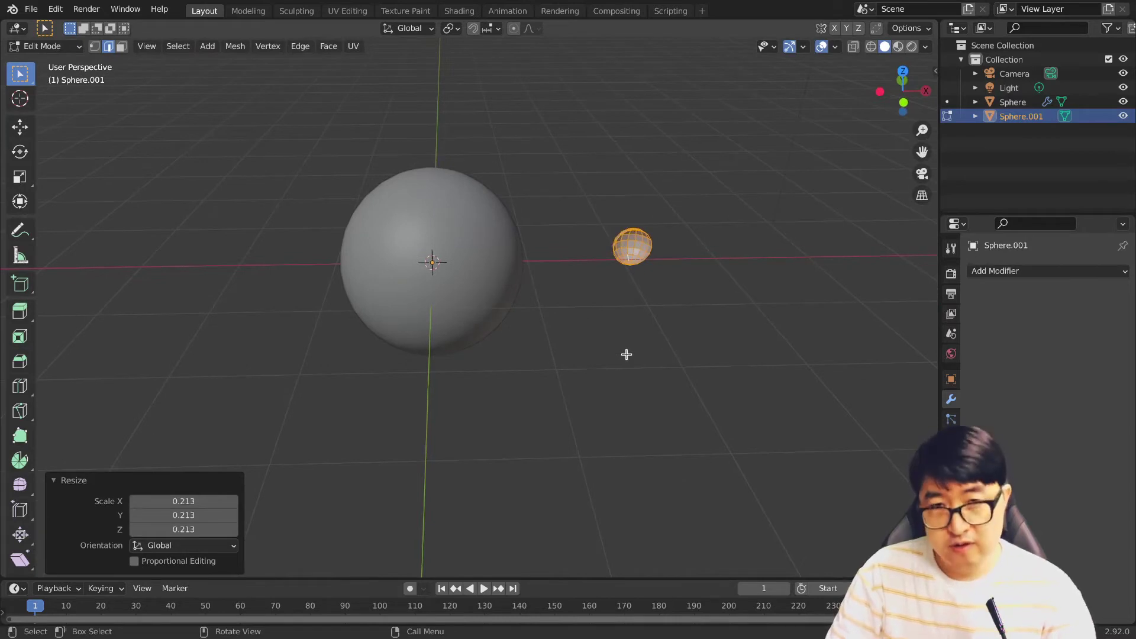
{"action": "key", "text": "grave"}
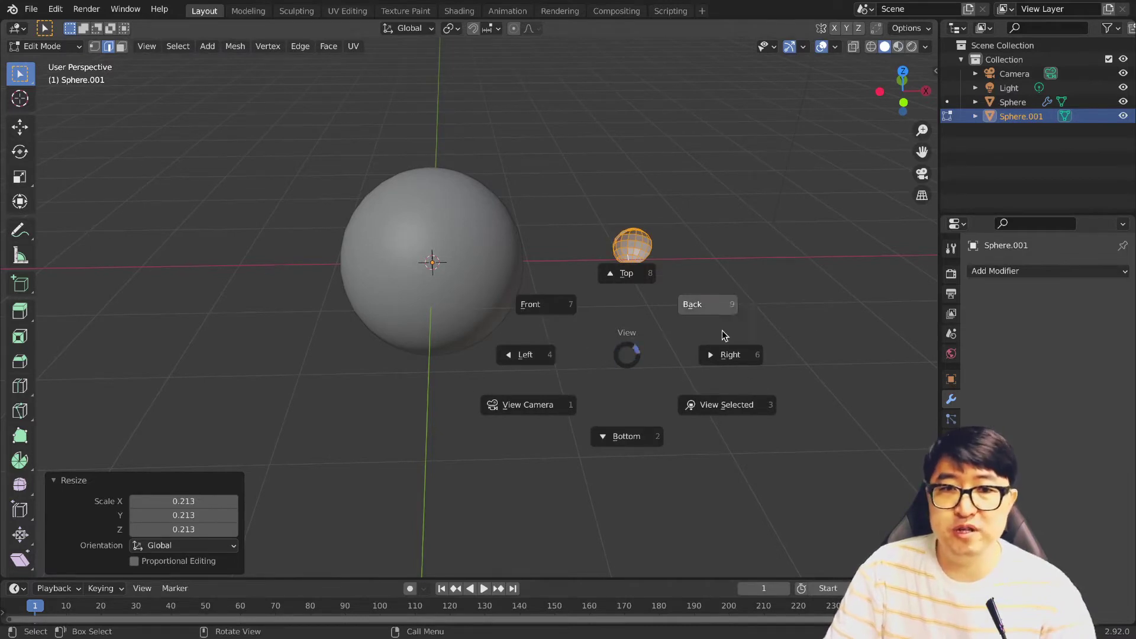
{"action": "left_click", "coordinate": [706, 258]}
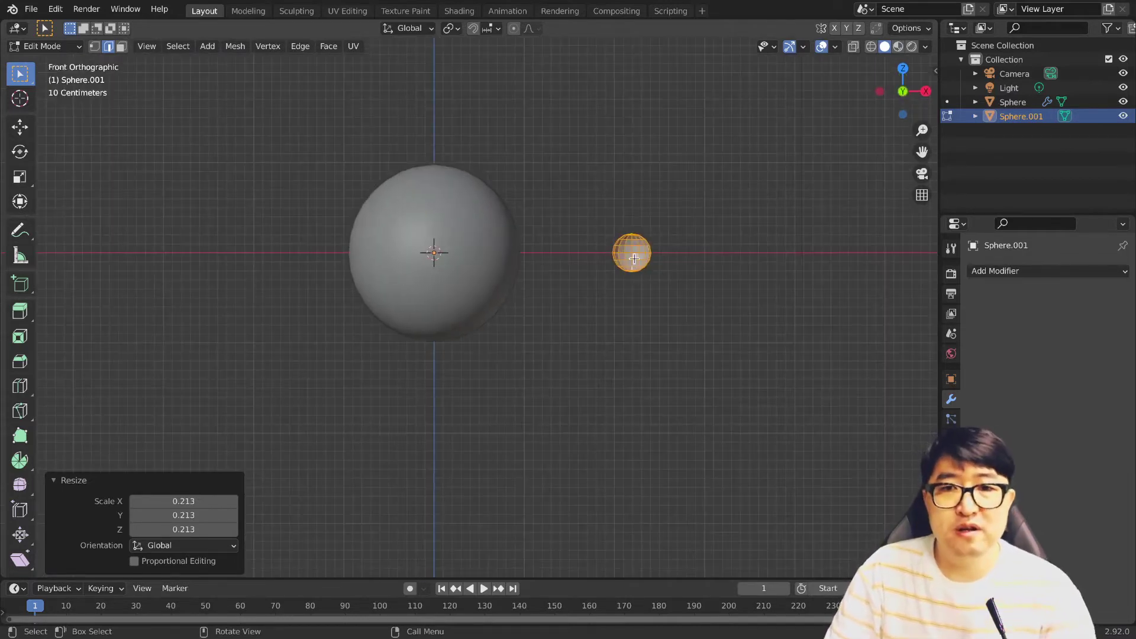
{"action": "key", "text": "g"}
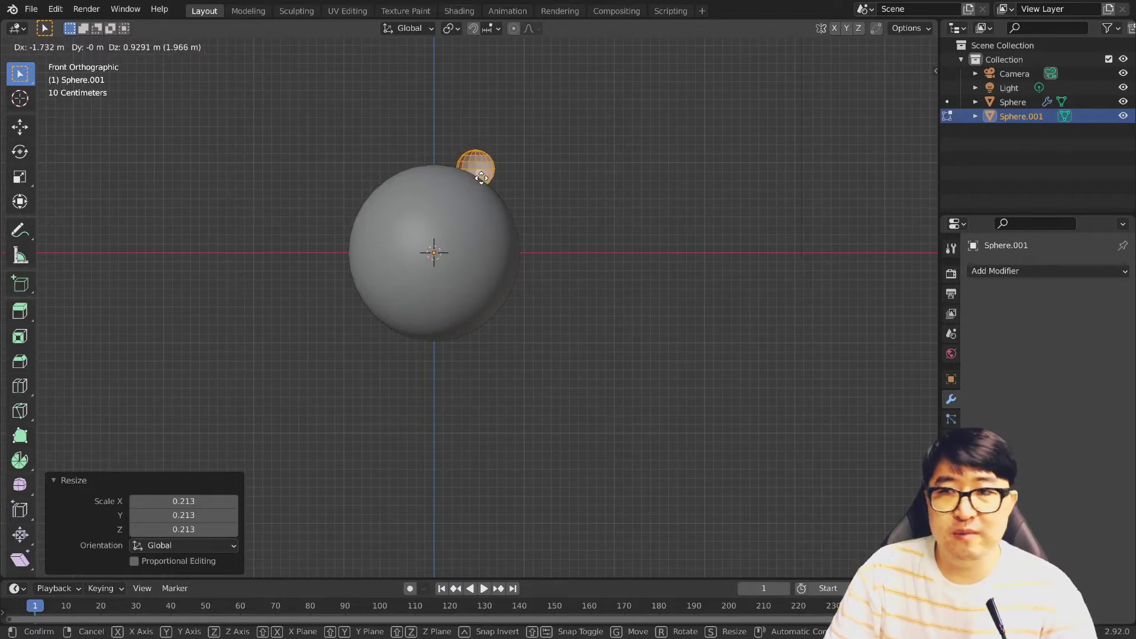
{"action": "left_click", "coordinate": [482, 179]}
{"action": "key", "text": "Tab"}
{"action": "mouse_move", "coordinate": [482, 179]}
{"action": "middle_mouse_down"}
{"action": "mouse_move", "coordinate": [576, 243]}
{"action": "mouse_move", "coordinate": [434, 244]}
{"action": "mouse_move", "coordinate": [553, 251]}
{"action": "middle_mouse_up"}
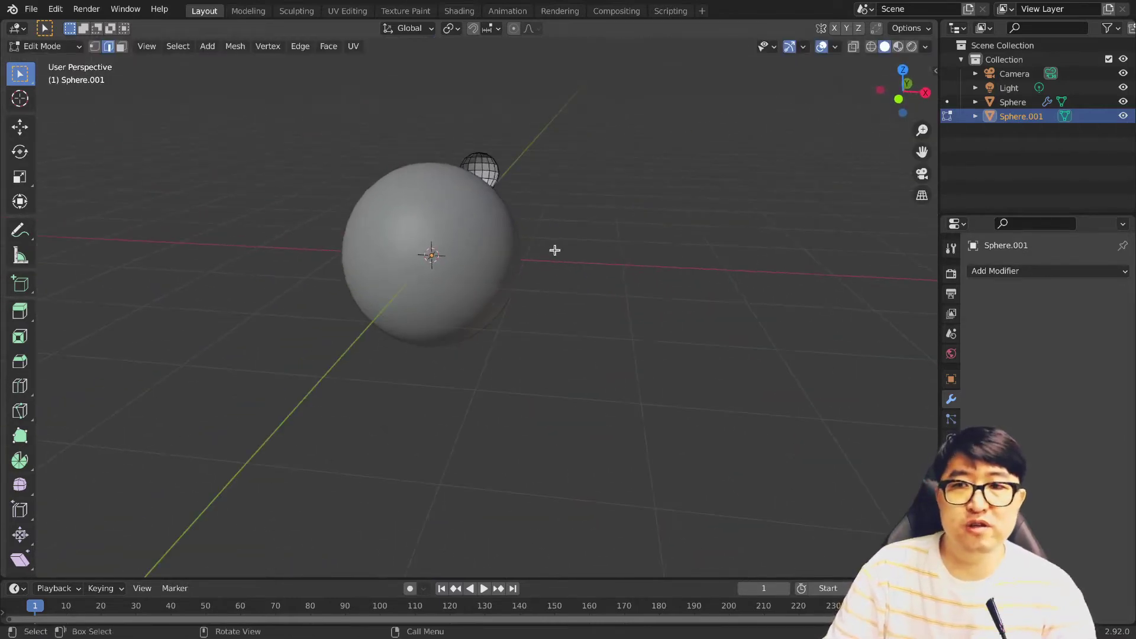
Step: Add an X-axis Mirror modifier to the ear and reposition it in orthographic view
{"action": "left_click", "coordinate": [1072, 272]}
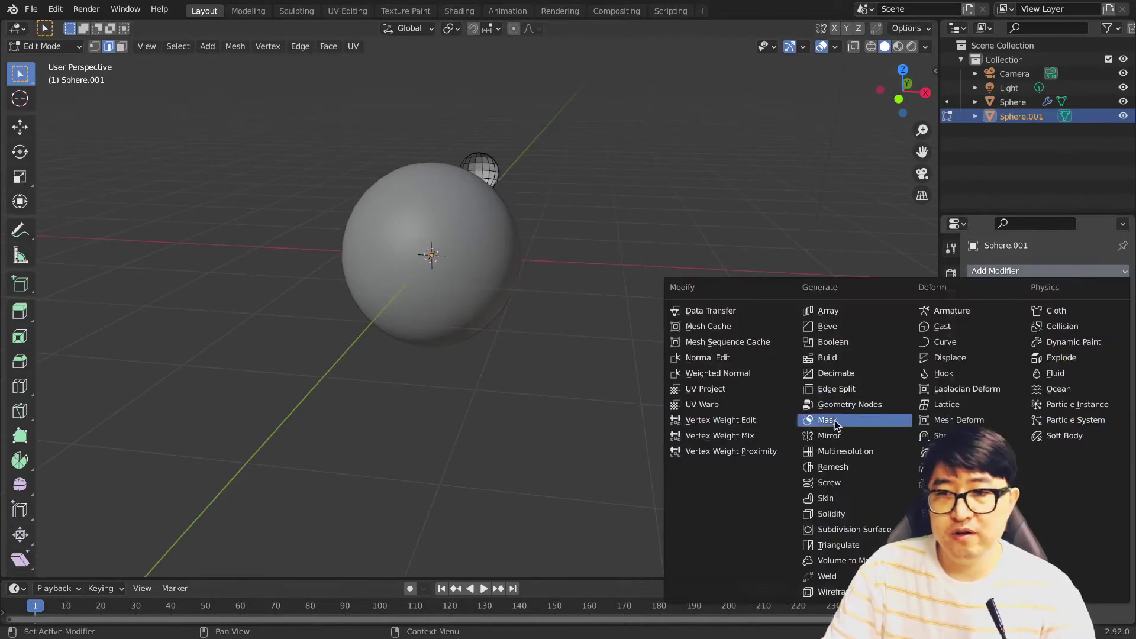
{"action": "left_click", "coordinate": [832, 436]}
{"action": "middle_click_drag", "start_coordinate": [529, 351], "coordinate": [546, 345]}
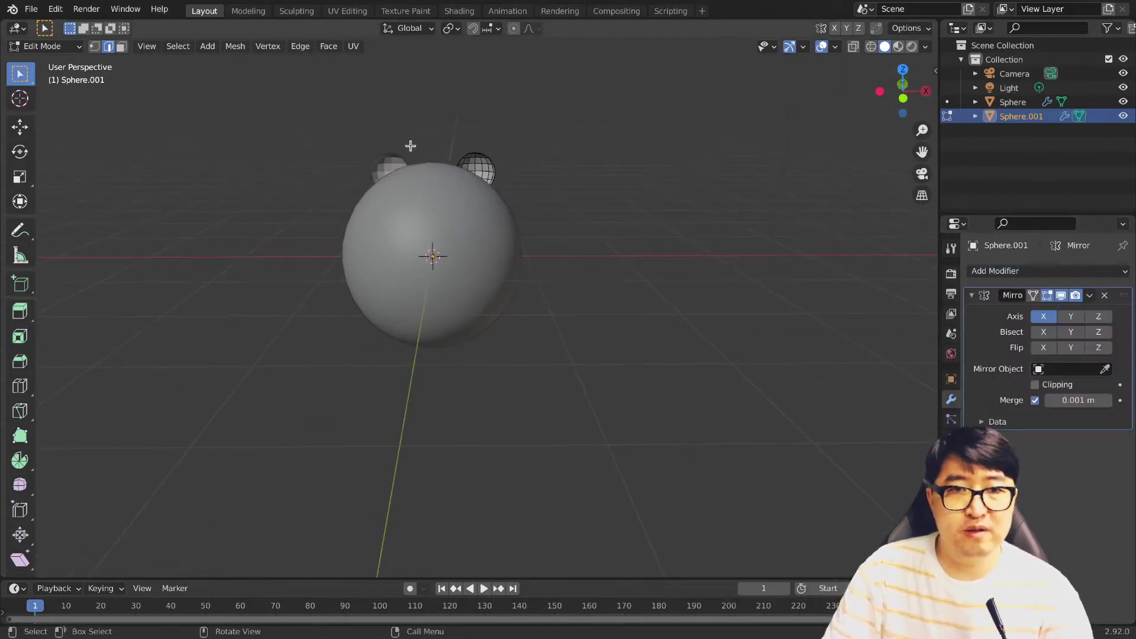
{"action": "key", "text": "grave"}
{"action": "key", "text": "7"}
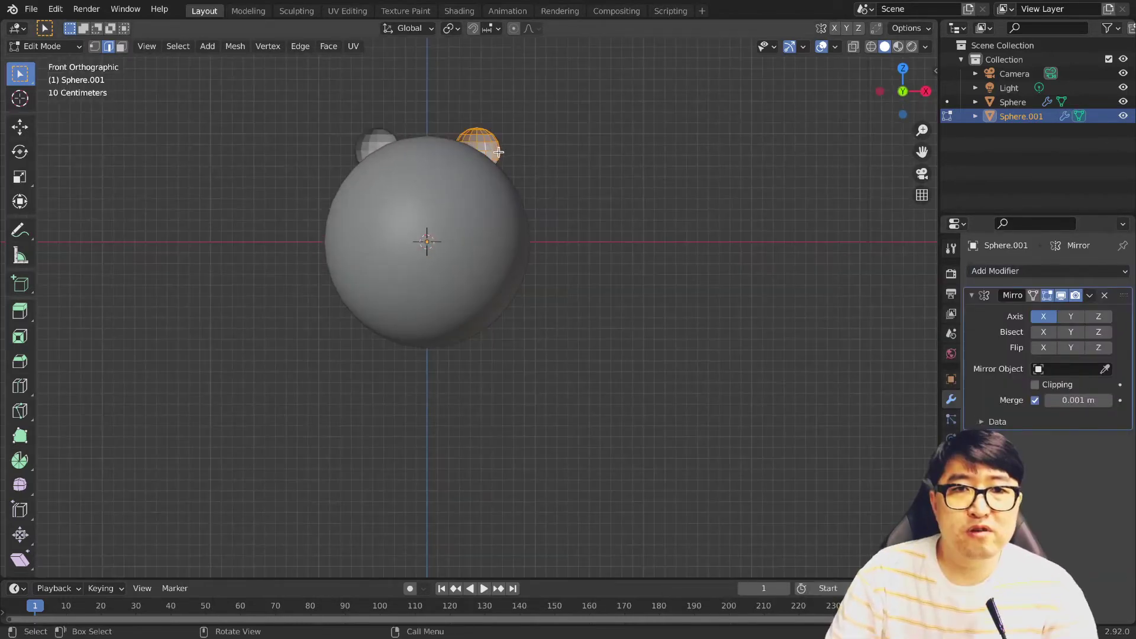
{"action": "key", "text": "g"}
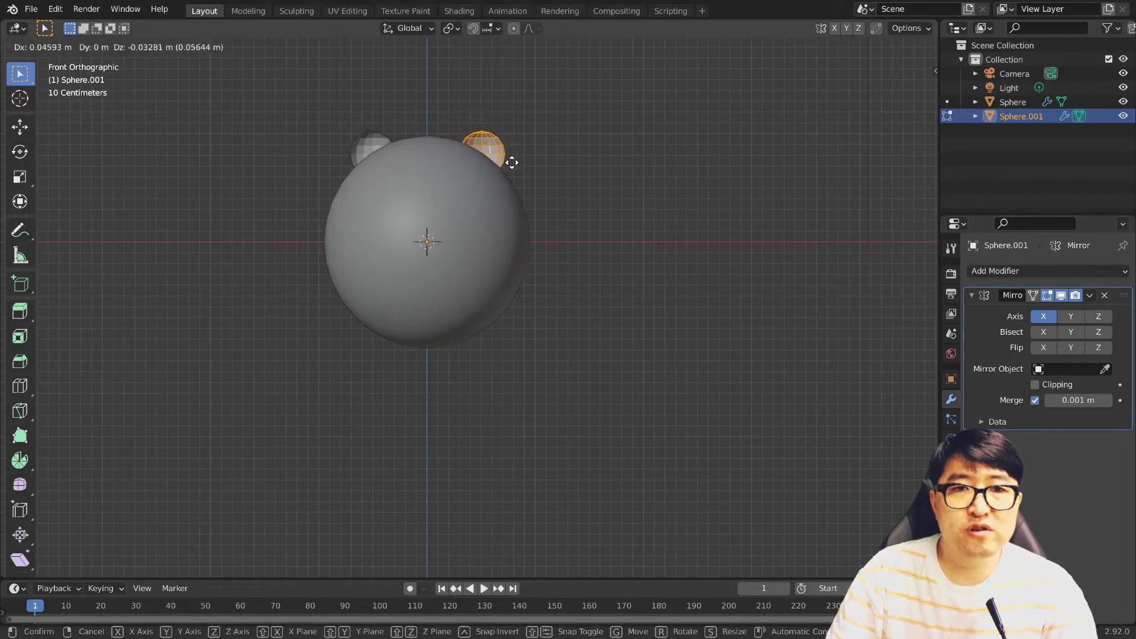
{"action": "left_click", "coordinate": [513, 164]}
Step: In right side view, move the ear to -0.16535 m along Y
{"action": "key", "text": "Tab"}
{"action": "key", "text": "3"}
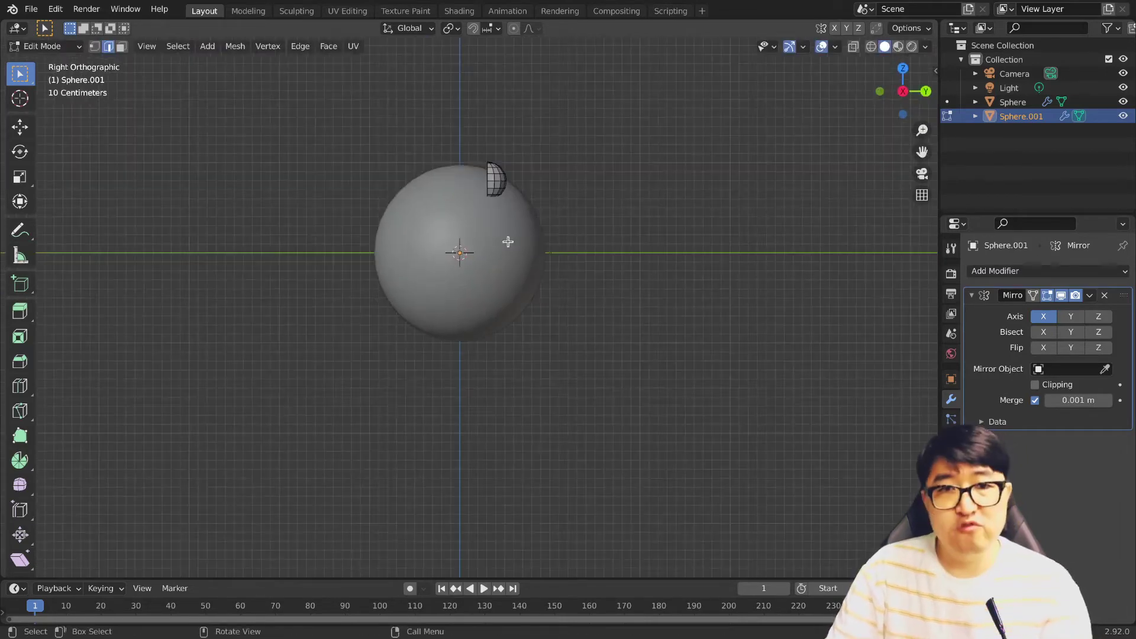
{"action": "key", "text": "g"}
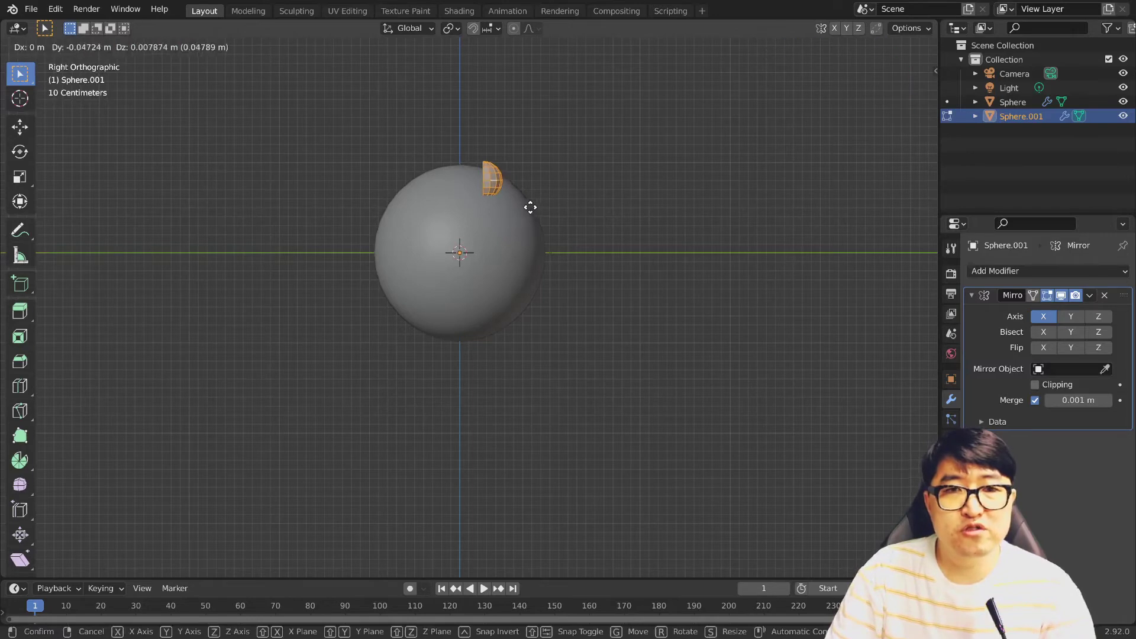
{"action": "key", "text": "y"}
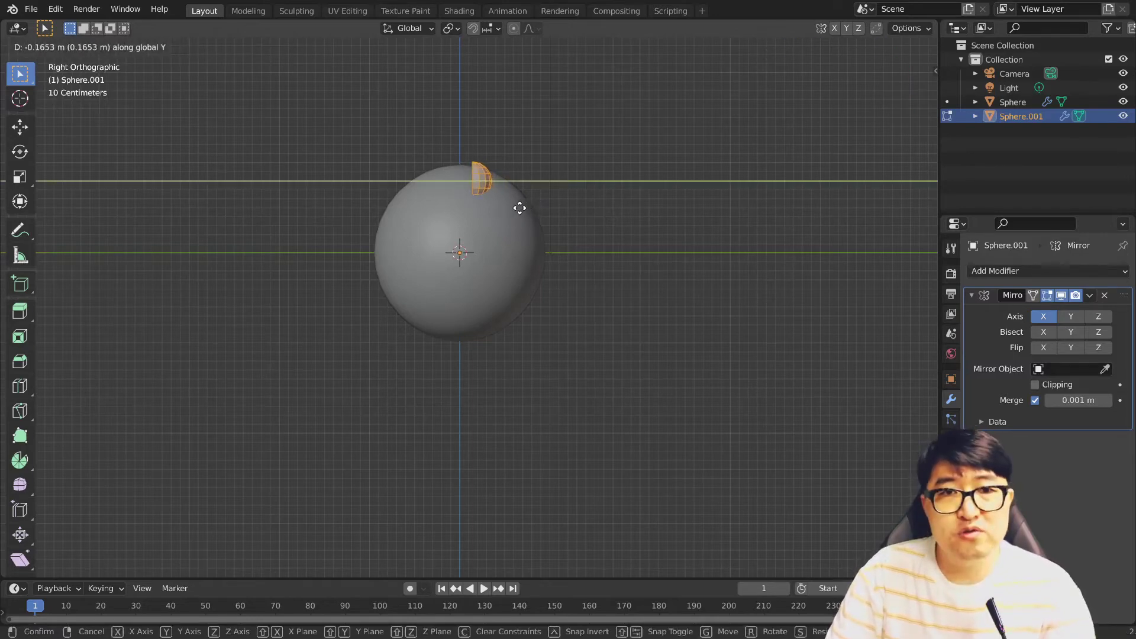
{"action": "left_click", "coordinate": [520, 208]}
{"action": "mouse_move", "coordinate": [472, 269]}
{"action": "middle_mouse_down"}
{"action": "mouse_move", "coordinate": [642, 305]}
{"action": "mouse_move", "coordinate": [455, 292]}
{"action": "mouse_move", "coordinate": [566, 203]}
{"action": "mouse_move", "coordinate": [517, 200]}
{"action": "mouse_move", "coordinate": [507, 183]}
{"action": "middle_mouse_up"}
{"action": "left_click", "coordinate": [455, 293]}
{"action": "scroll", "coordinate": [566, 203], "scroll_direction": "up", "scroll_amount": 3}
{"action": "scroll", "coordinate": [510, 177], "scroll_direction": "up", "scroll_amount": 2}
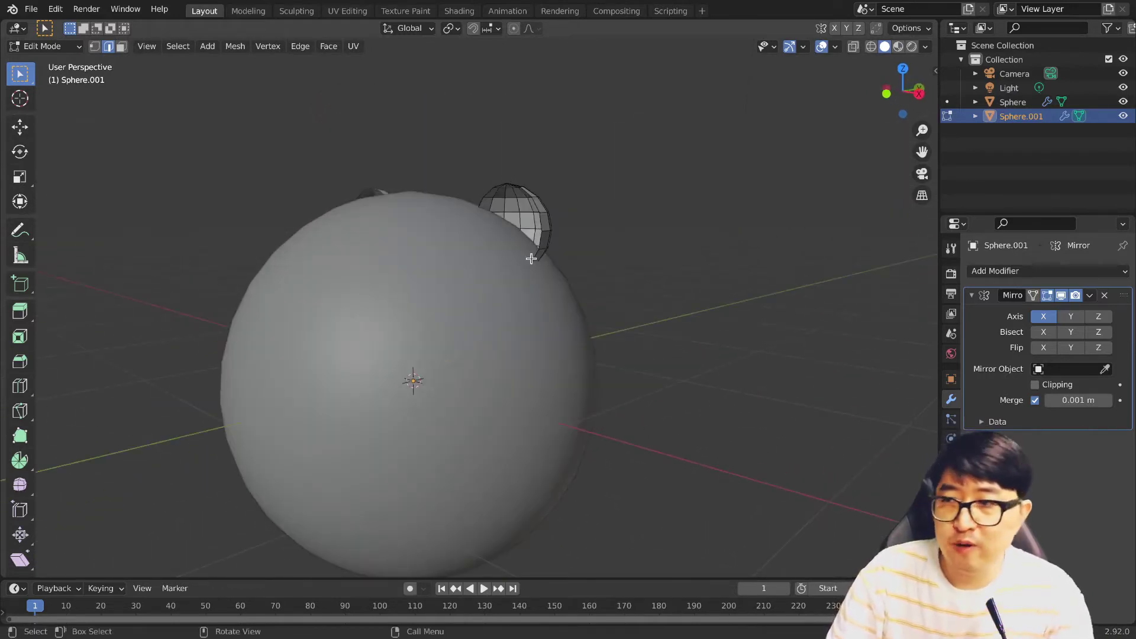
{"action": "left_click", "coordinate": [1018, 271]}
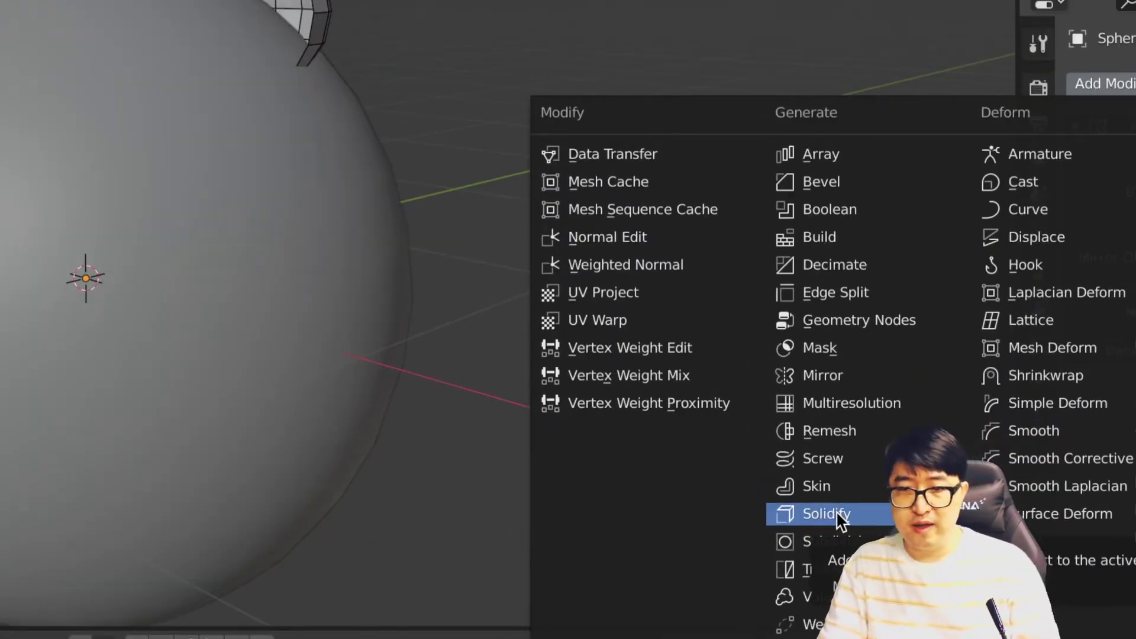
Step: Add a Solidify modifier with offset 0 and 0.06 m thickness, then a Subdivision Surface
{"action": "left_click", "coordinate": [836, 510]}
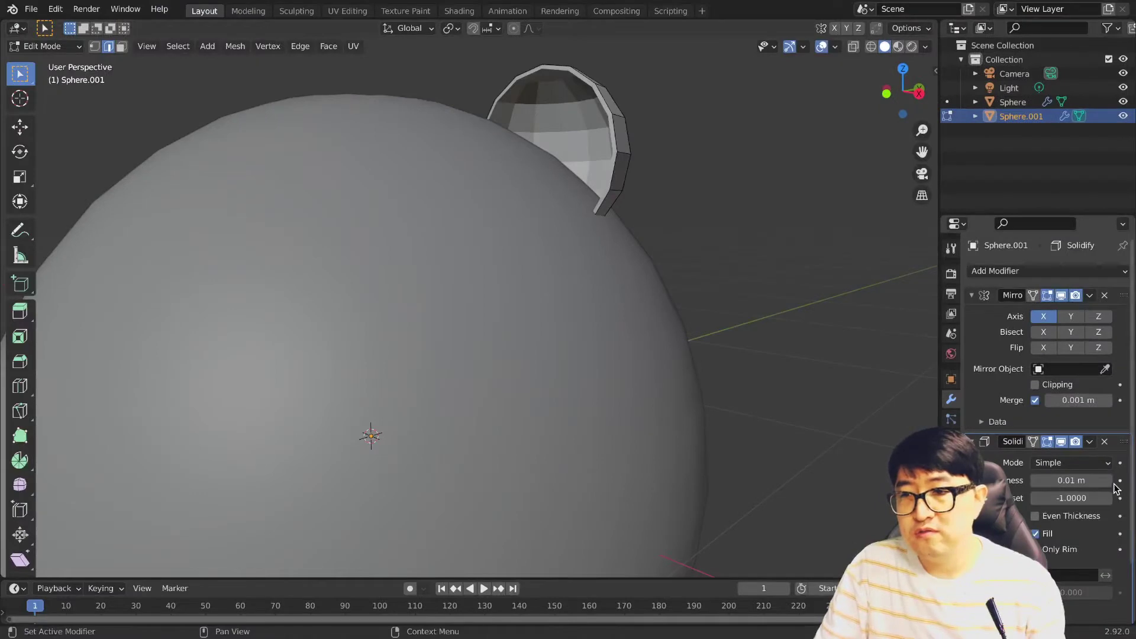
{"action": "left_click", "coordinate": [1108, 498]}
{"action": "type", "text": "0"}
{"action": "key", "text": "Return"}
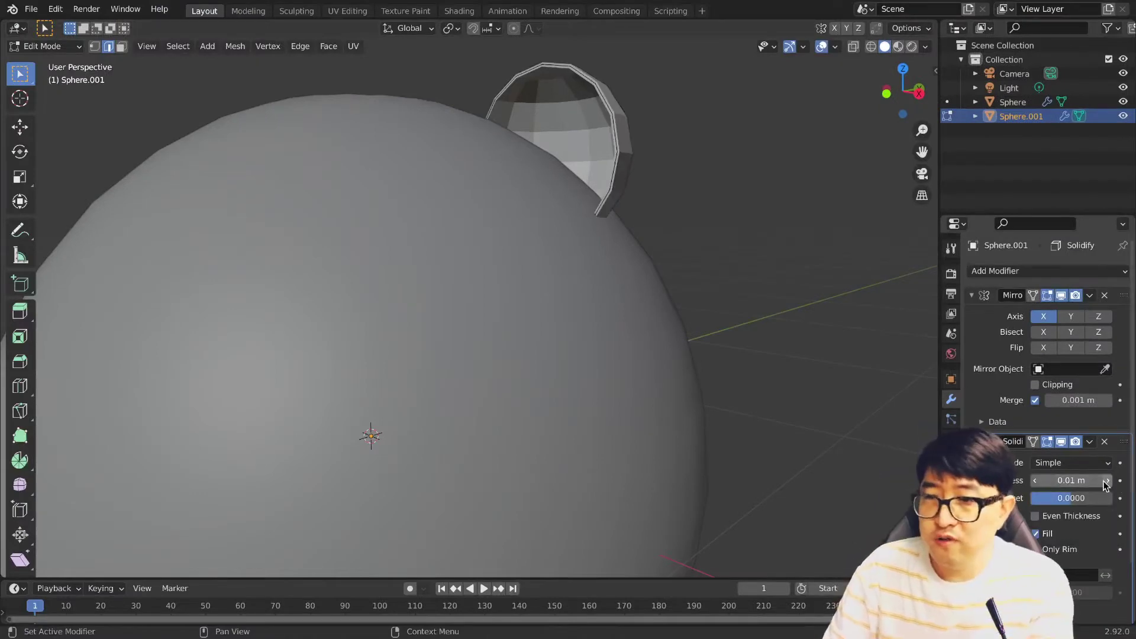
{"action": "left_click", "coordinate": [1106, 480]}
{"action": "left_click", "coordinate": [1106, 480]}
{"action": "left_click", "coordinate": [1107, 481]}
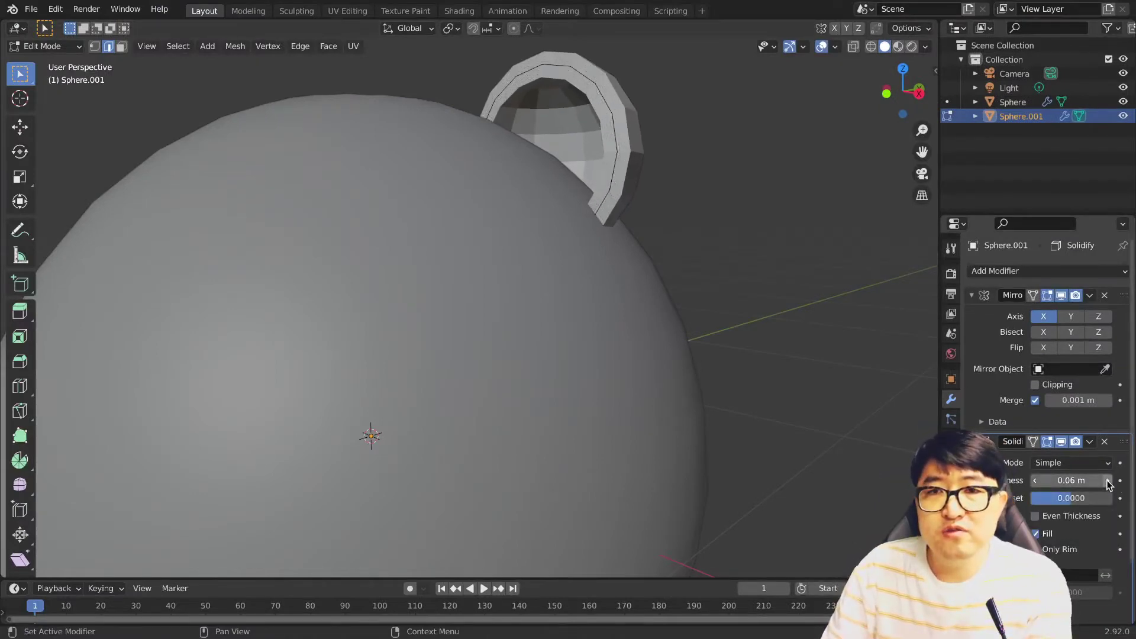
{"action": "left_click", "coordinate": [1079, 273]}
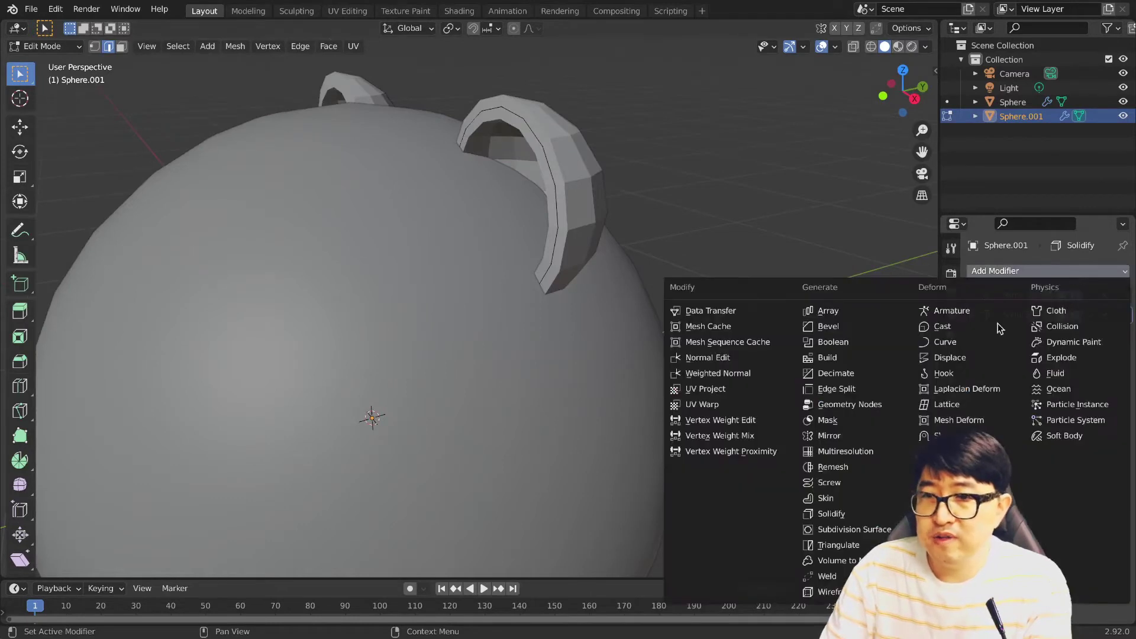
Step: Return to Object Mode and shade the ears smooth
{"action": "key", "text": "Tab"}
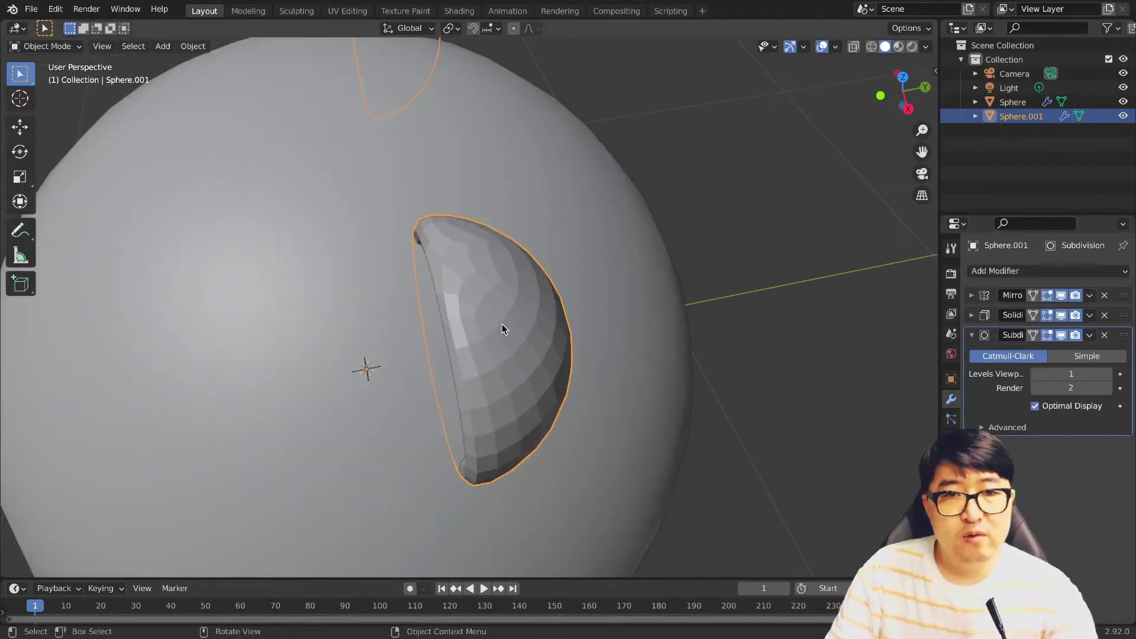
{"action": "right_click", "coordinate": [498, 304]}
{"action": "left_click", "coordinate": [498, 304]}
{"action": "scroll", "coordinate": [490, 408], "scroll_direction": "down", "scroll_amount": 3}
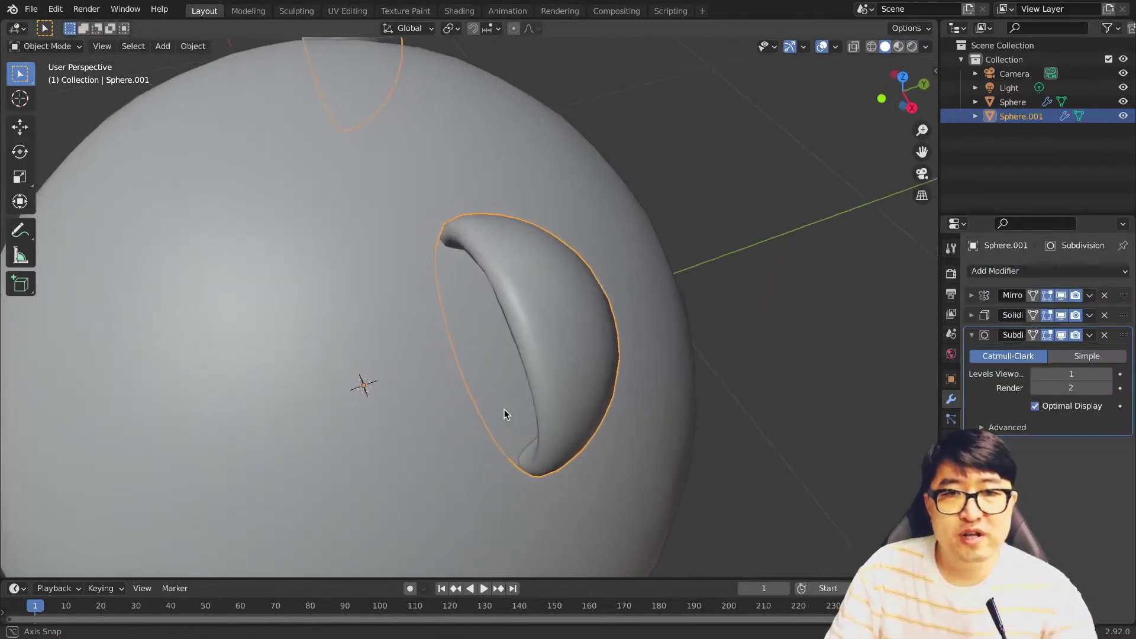
{"action": "middle_click_drag", "start_coordinate": [504, 410], "coordinate": [570, 401]}
{"action": "scroll", "coordinate": [615, 420], "scroll_direction": "down", "scroll_amount": 5}
{"action": "left_click", "coordinate": [620, 459]}
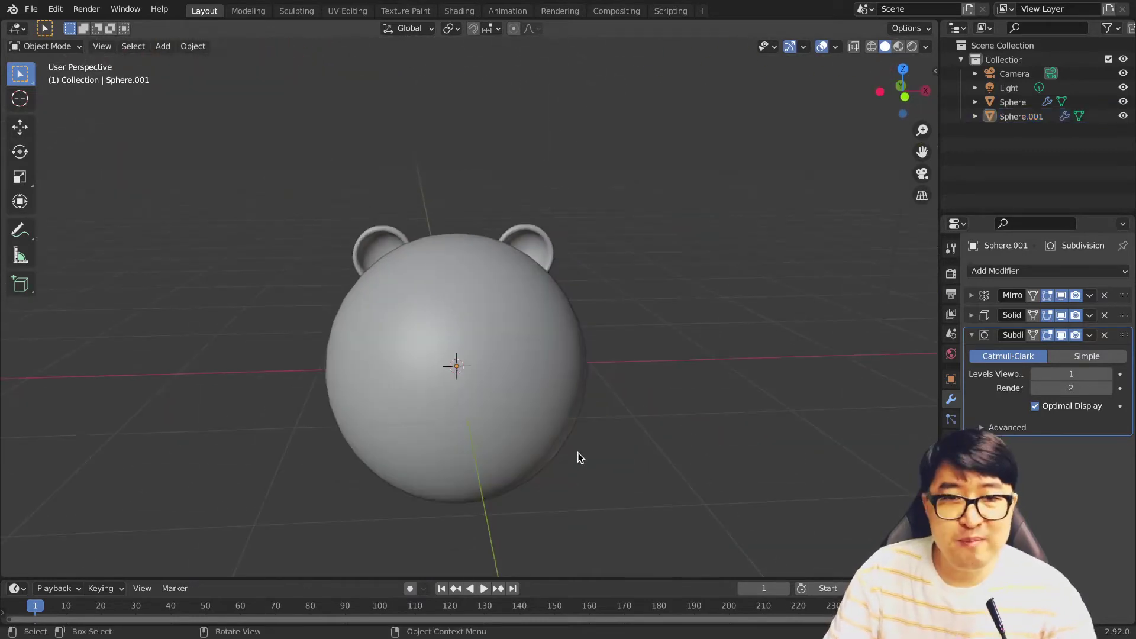
{"action": "middle_click_drag", "start_coordinate": [580, 458], "coordinate": [566, 435]}
Step: Add a plane below the head and rotate it 90° on X to stand upright
{"action": "key", "text": "shift+a"}
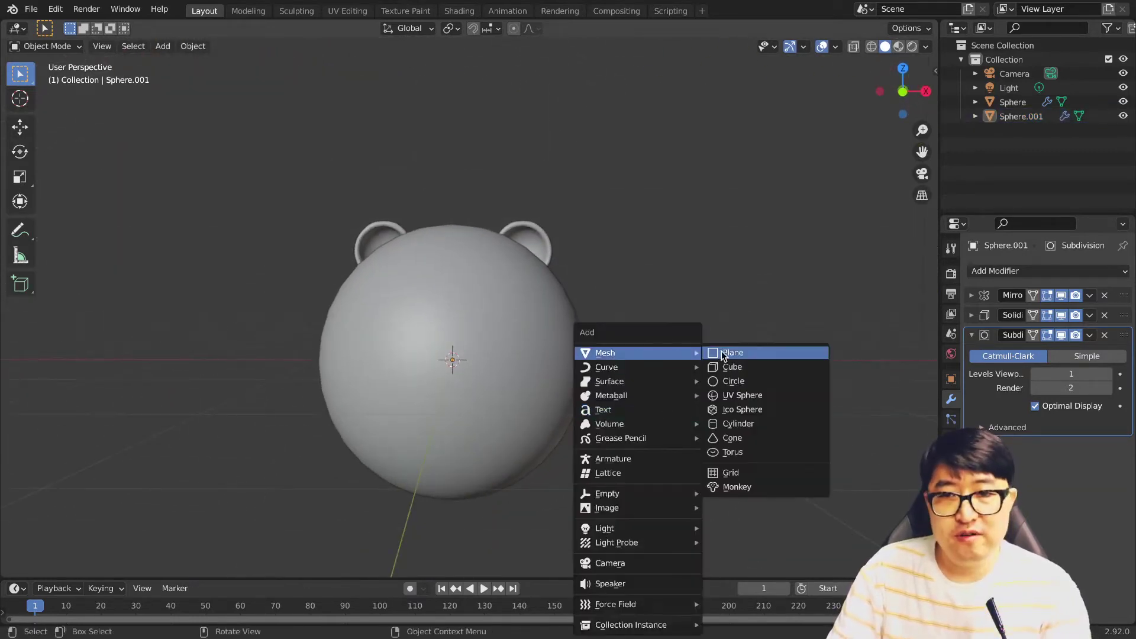
{"action": "left_click", "coordinate": [747, 356]}
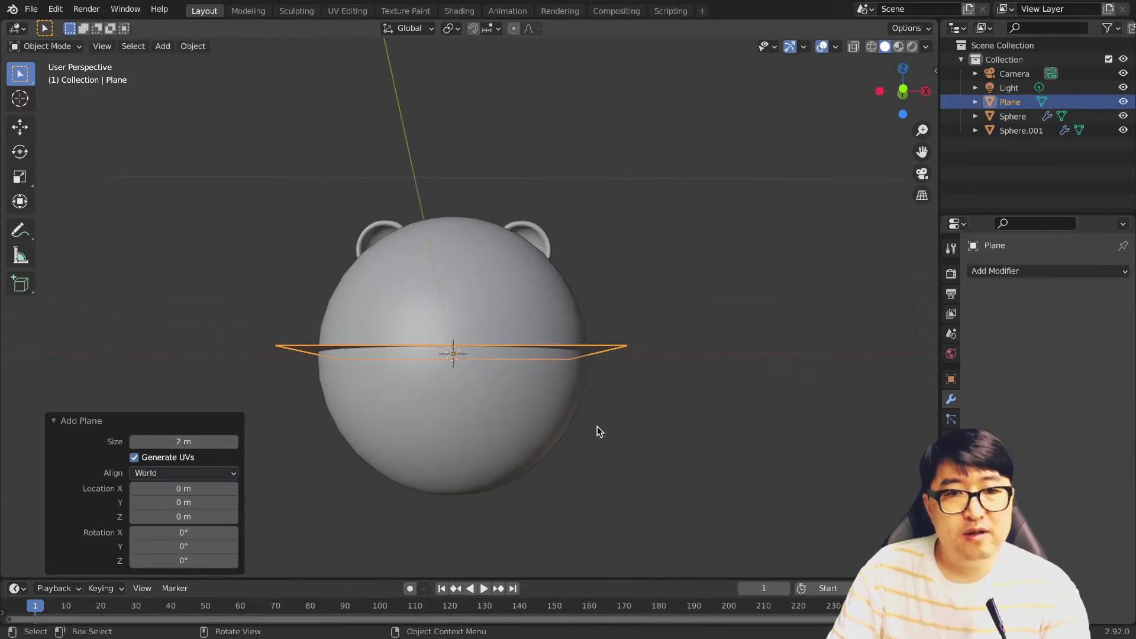
{"action": "key", "text": "Tab"}
{"action": "middle_click_drag", "start_coordinate": [632, 390], "coordinate": [596, 449]}
{"action": "key", "text": "g"}
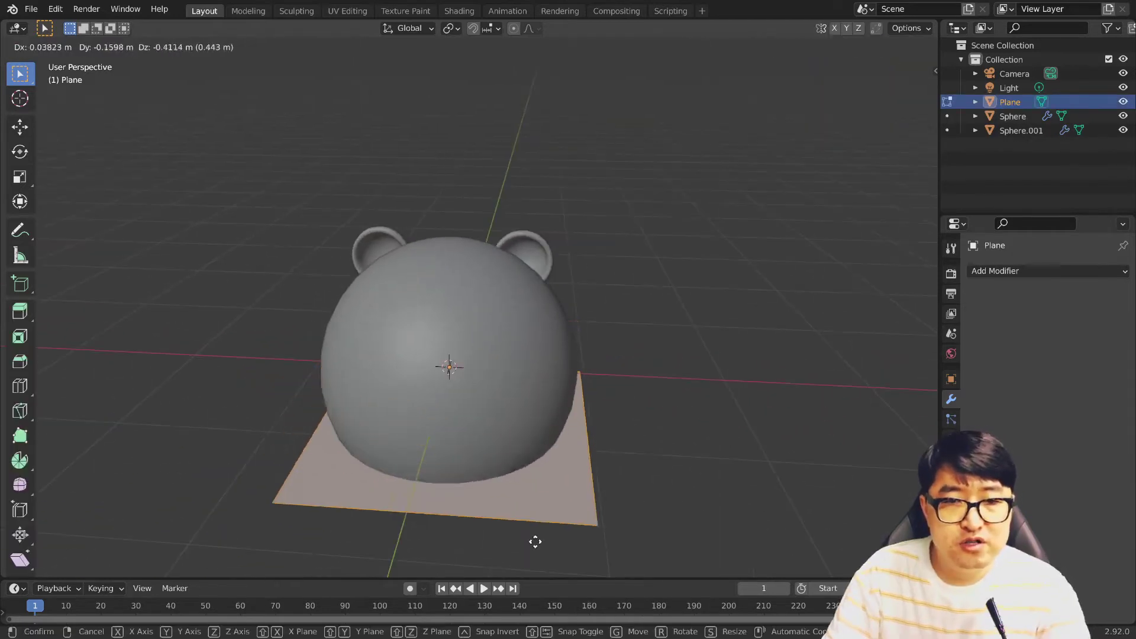
{"action": "left_click", "coordinate": [624, 561]}
{"action": "middle_click_drag", "start_coordinate": [628, 545], "coordinate": [515, 525]}
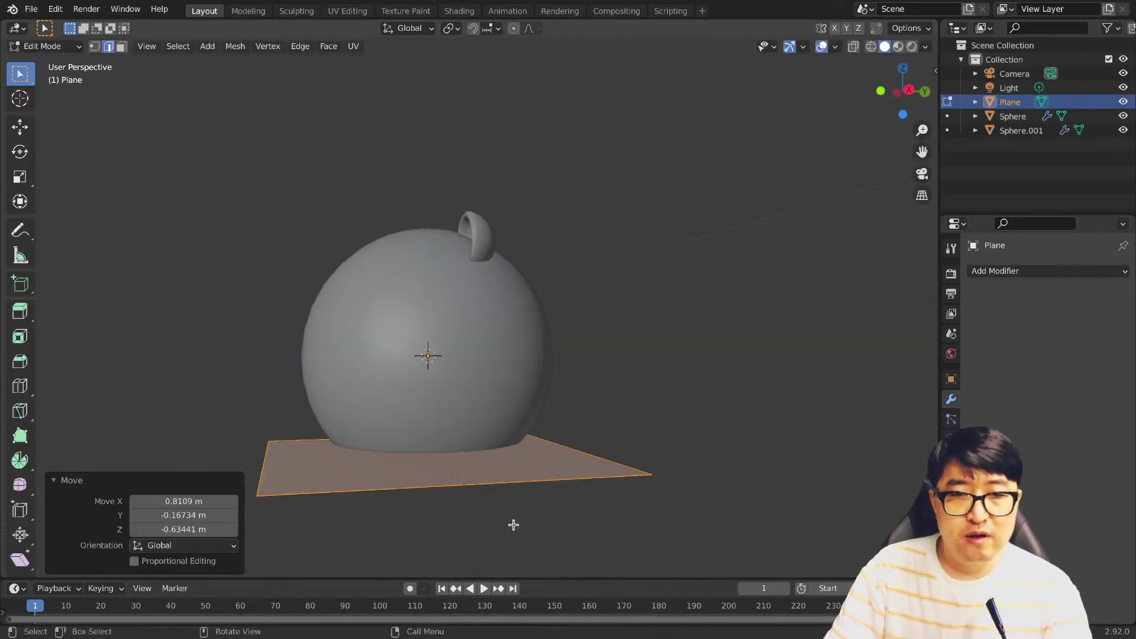
{"action": "key", "text": "r"}
{"action": "key", "text": "x"}
{"action": "key", "text": "9"}
{"action": "key", "text": "0"}
{"action": "key", "text": "Return"}
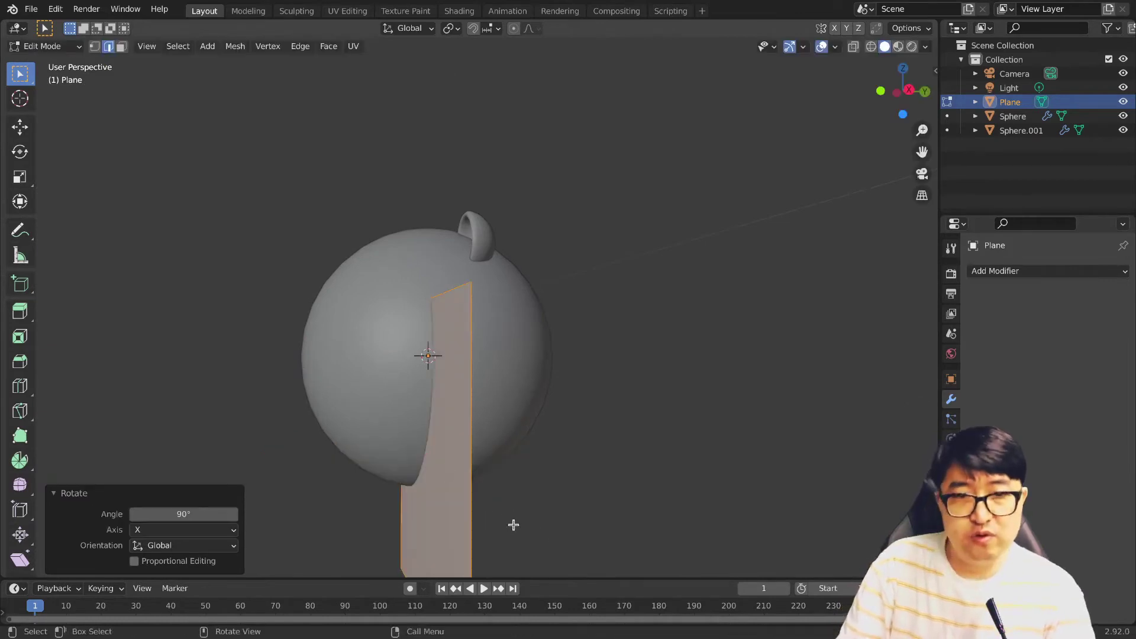
Step: Scale the plane to about 0.172 and place it on the lower right of the face
{"action": "key", "text": "KP_3"}
{"action": "key", "text": "g"}
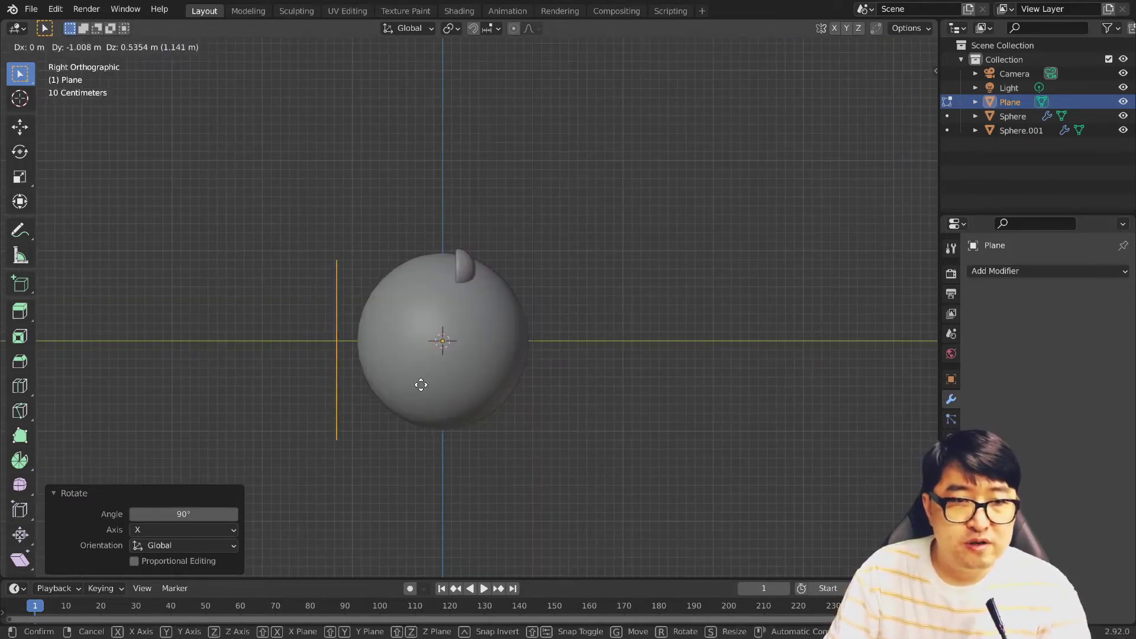
{"action": "left_click", "coordinate": [421, 386]}
{"action": "middle_click_drag", "start_coordinate": [346, 396], "coordinate": [438, 401]}
{"action": "key", "text": "s"}
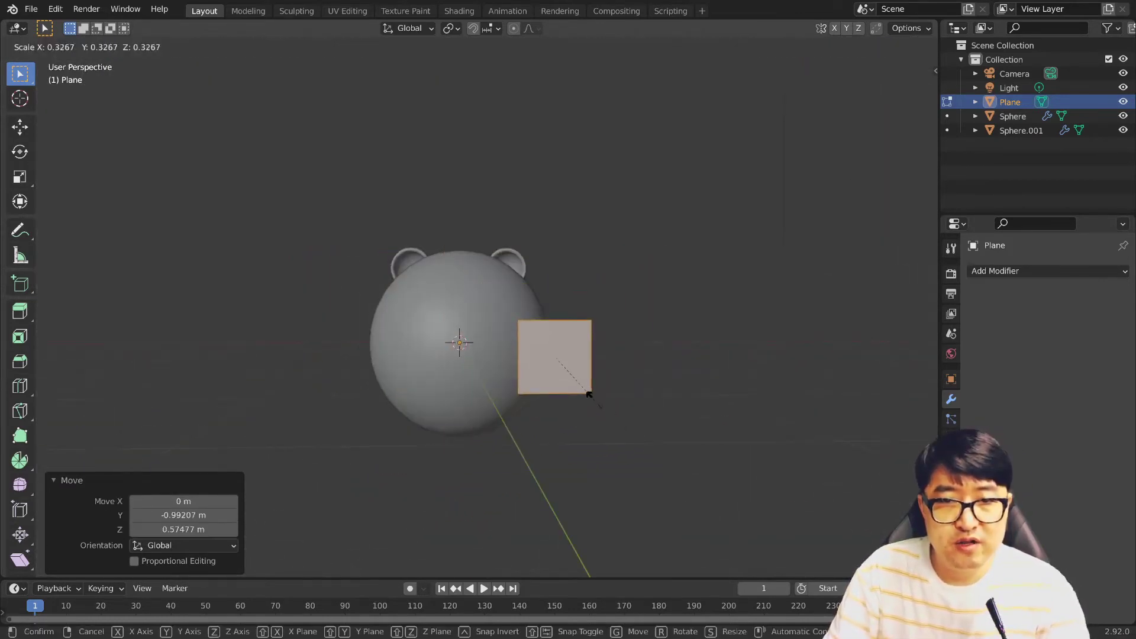
{"action": "left_click", "coordinate": [571, 374]}
{"action": "key", "text": "grave"}
{"action": "key", "text": "KP_1"}
{"action": "key", "text": "g"}
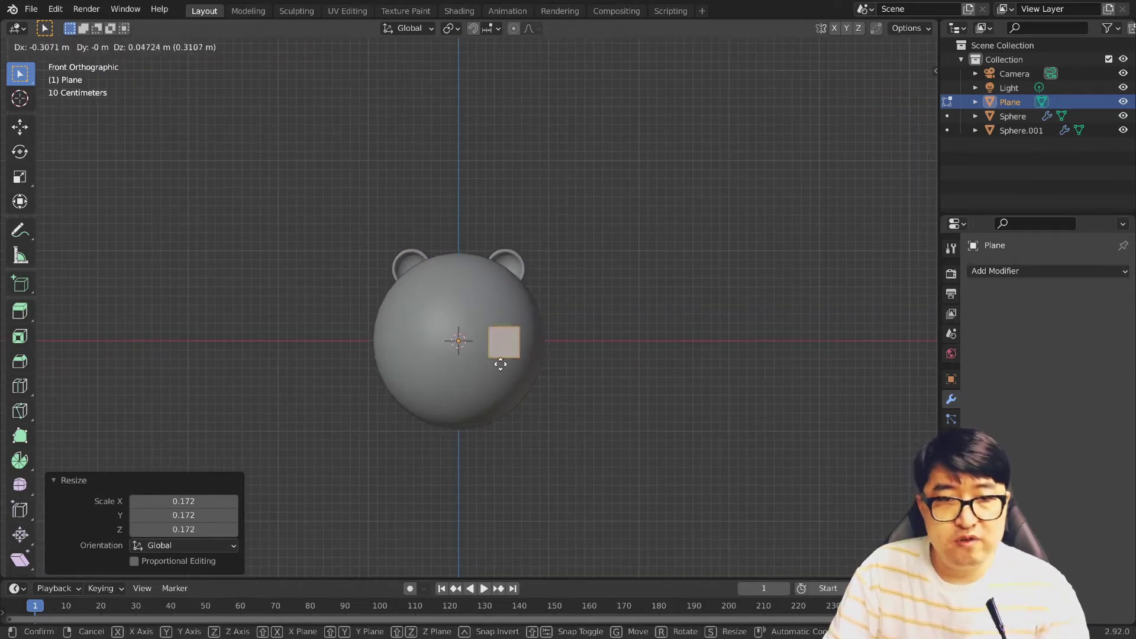
{"action": "left_click", "coordinate": [490, 383]}
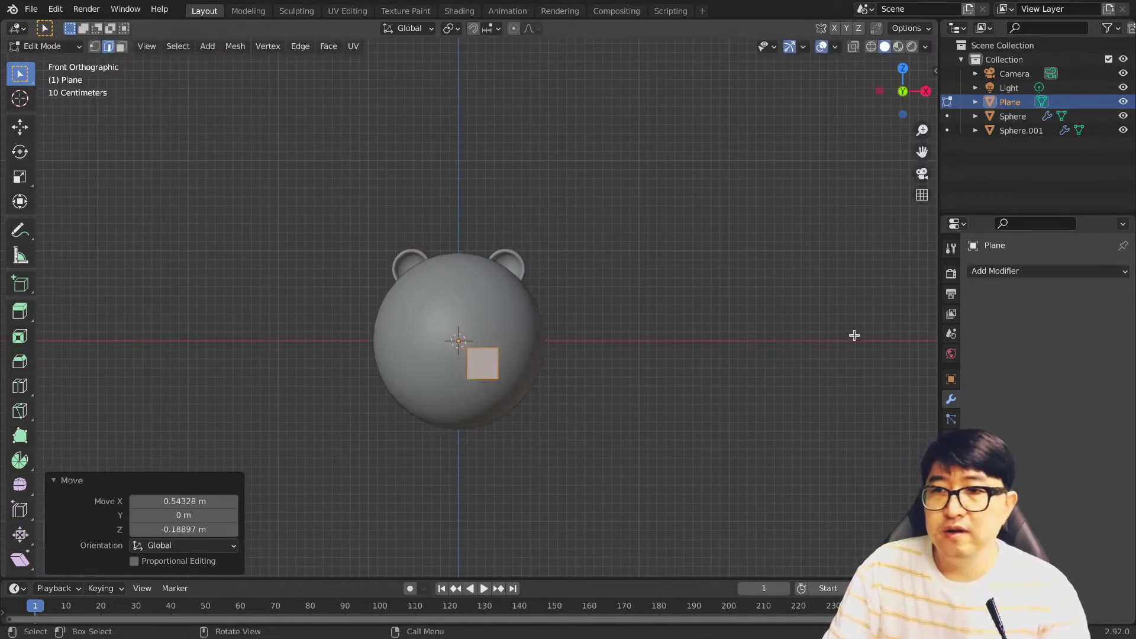
{"action": "left_click", "coordinate": [1036, 272]}
Step: Add a Mirror modifier with Clipping on and slide the right face to the centre line
{"action": "left_click", "coordinate": [830, 436]}
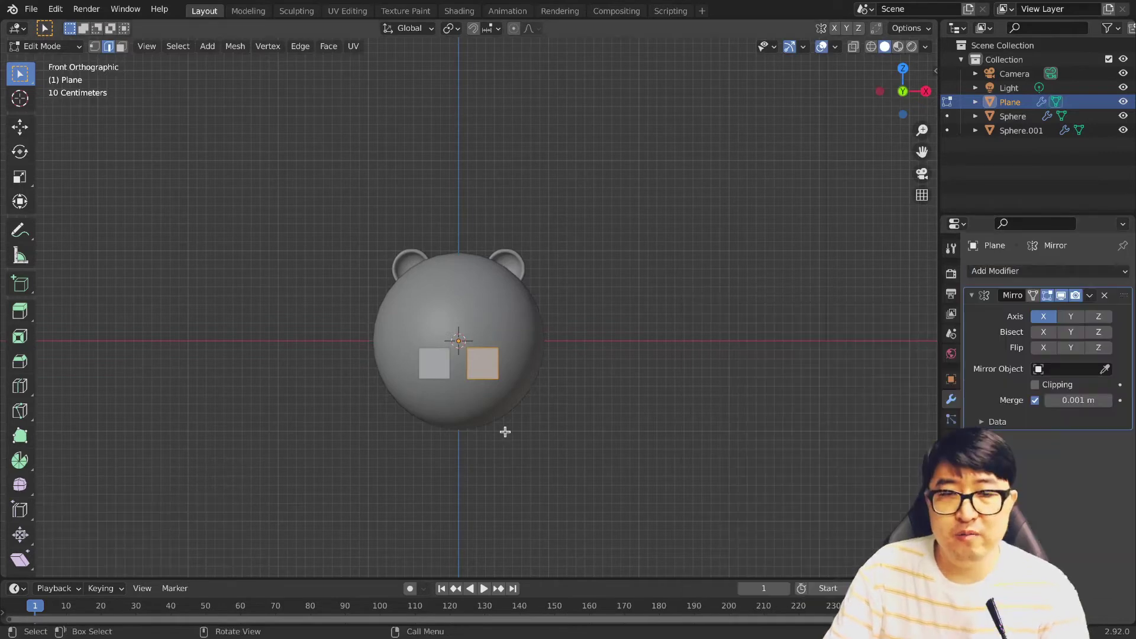
{"action": "scroll", "coordinate": [503, 432], "scroll_direction": "up", "scroll_amount": 2}
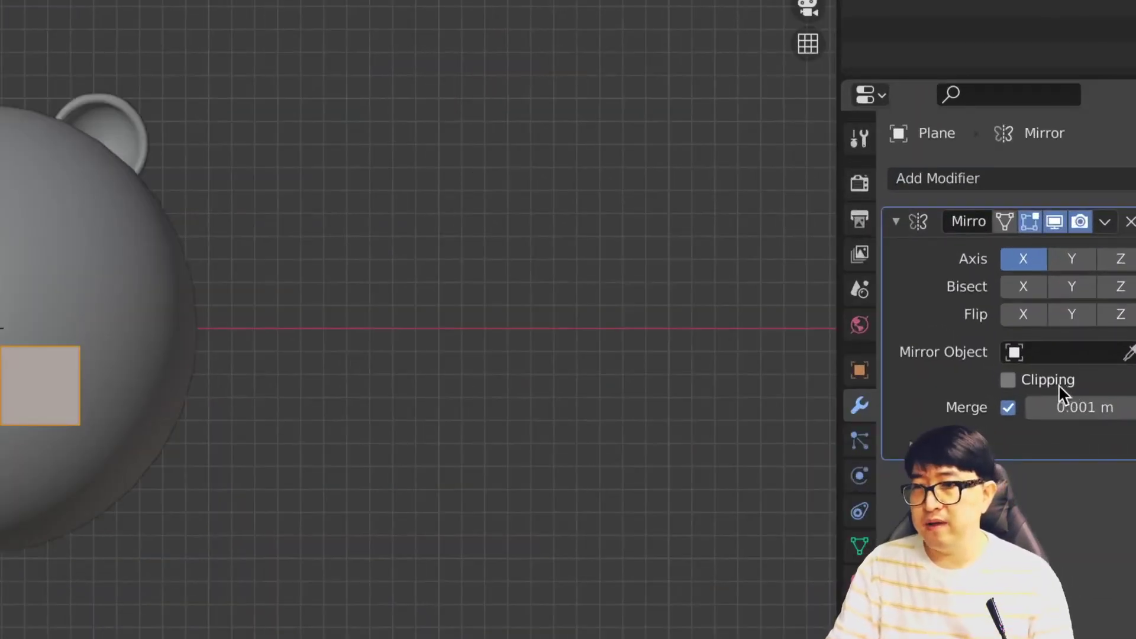
{"action": "left_click", "coordinate": [1007, 380]}
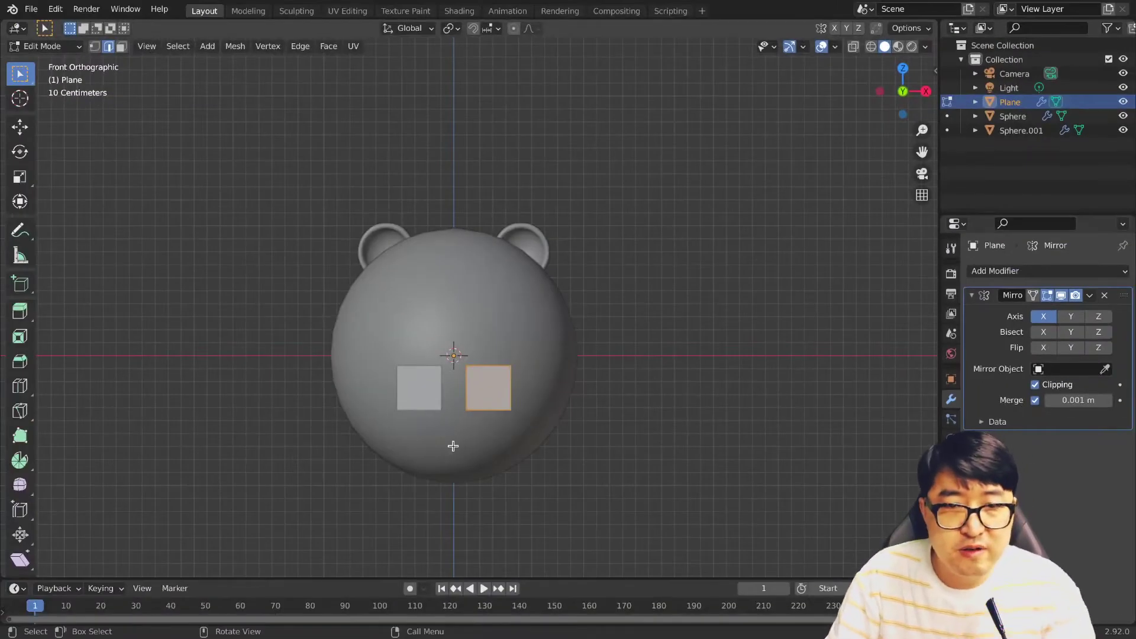
{"action": "scroll", "coordinate": [453, 446], "scroll_direction": "up", "scroll_amount": 2}
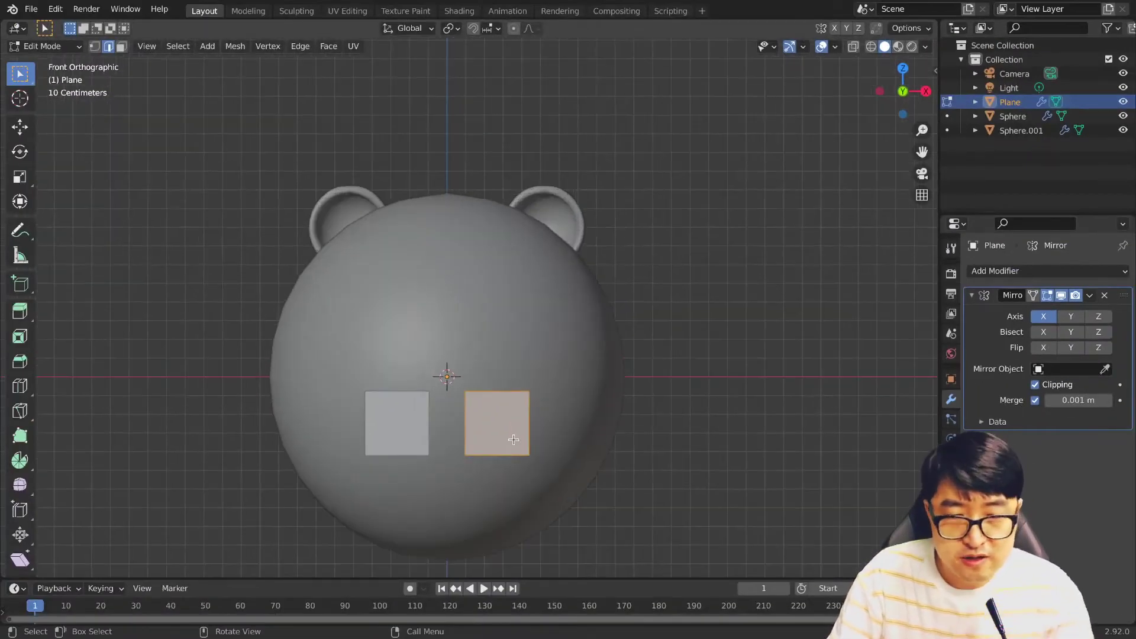
{"action": "left_click_drag", "start_coordinate": [514, 439], "coordinate": [483, 441]}
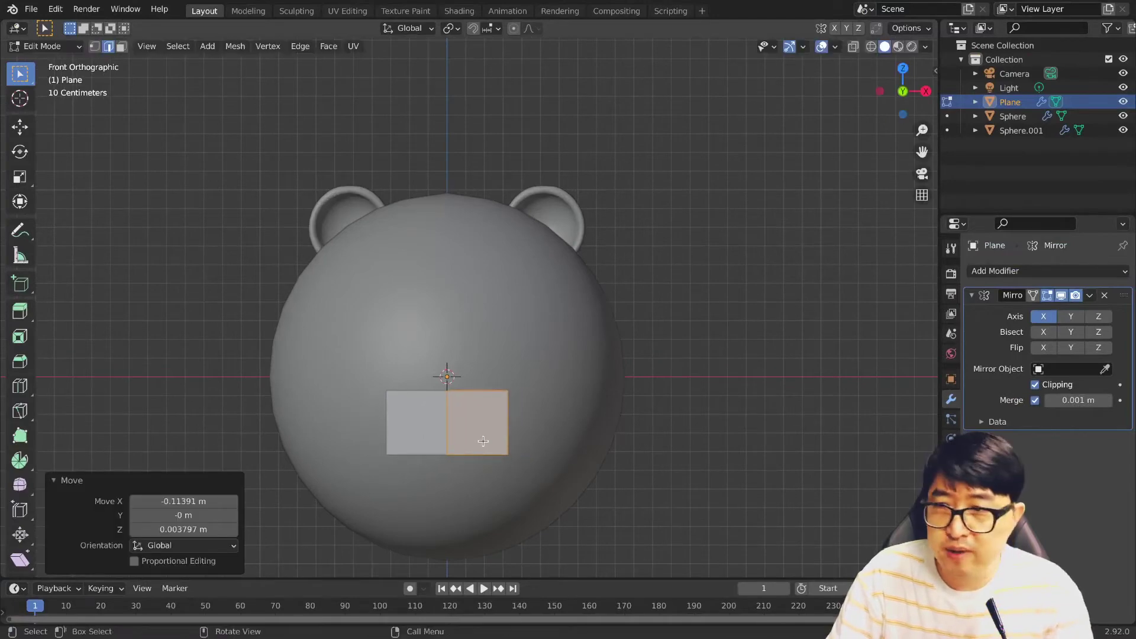
{"action": "key", "text": "g"}
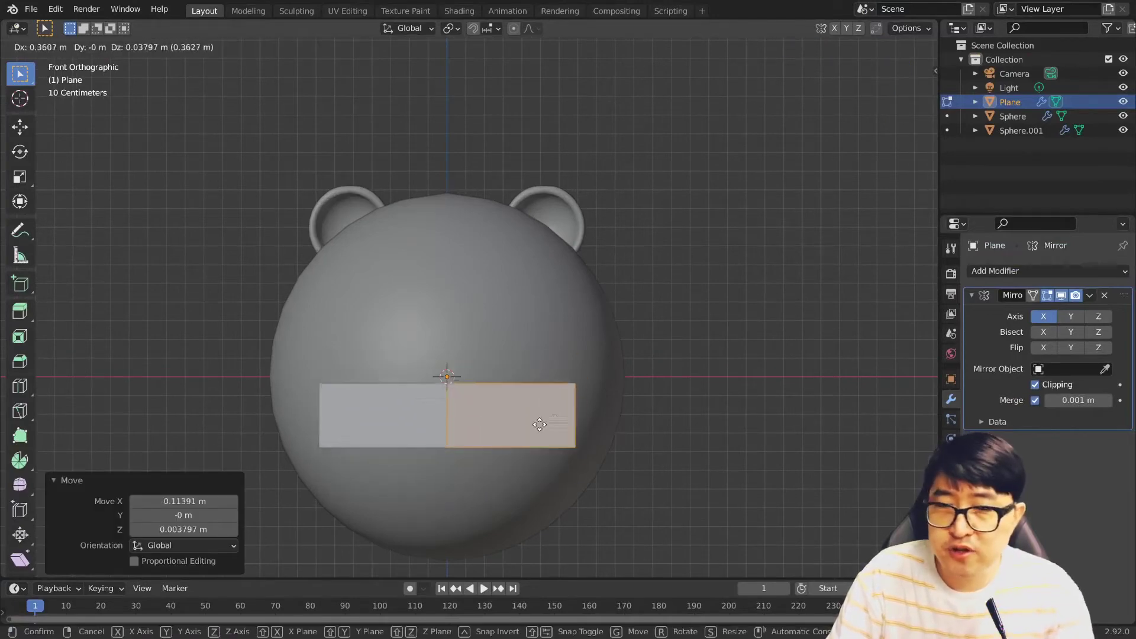
{"action": "key", "text": "Escape"}
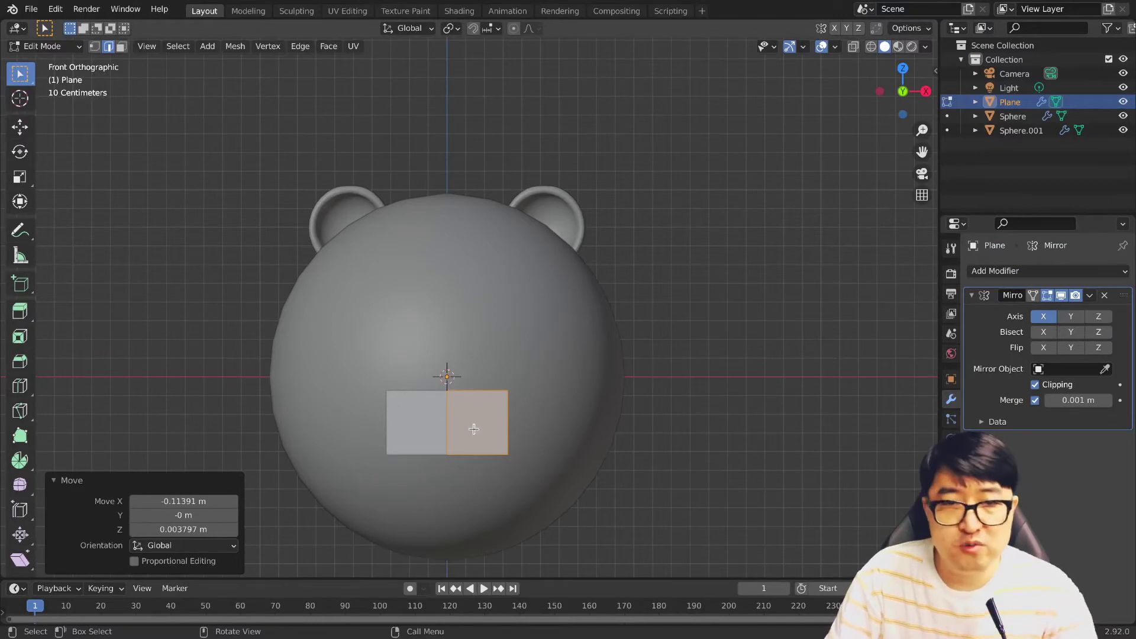
Step: Subdivide the right face of the muzzle plane into four faces
{"action": "key", "text": "3"}
{"action": "left_click", "coordinate": [477, 422]}
{"action": "right_click", "coordinate": [476, 420]}
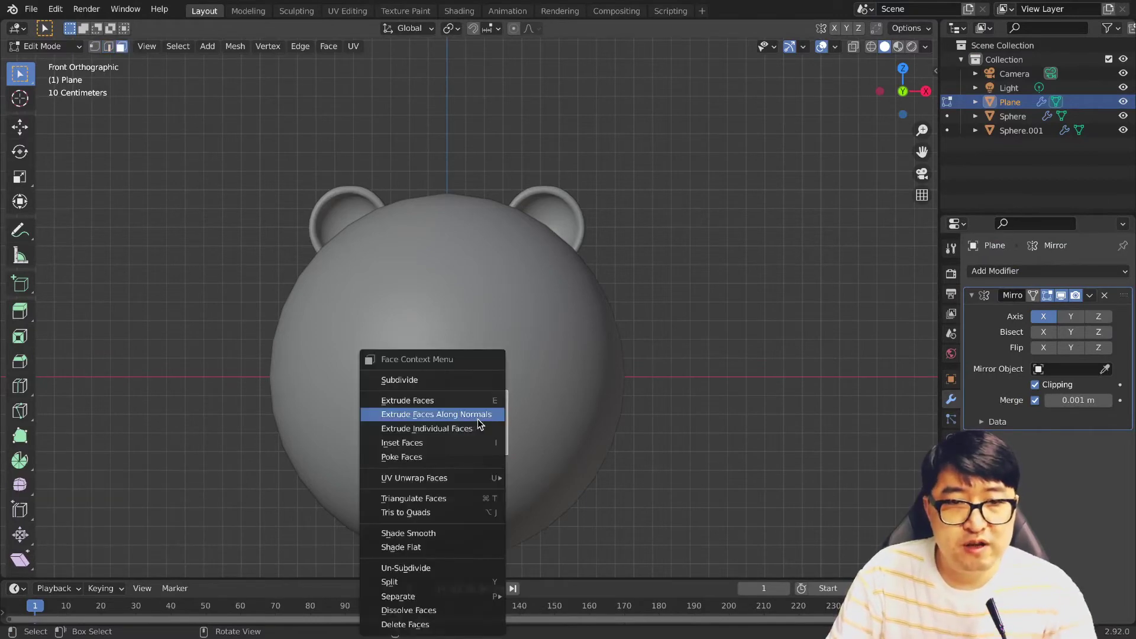
{"action": "left_click", "coordinate": [445, 380]}
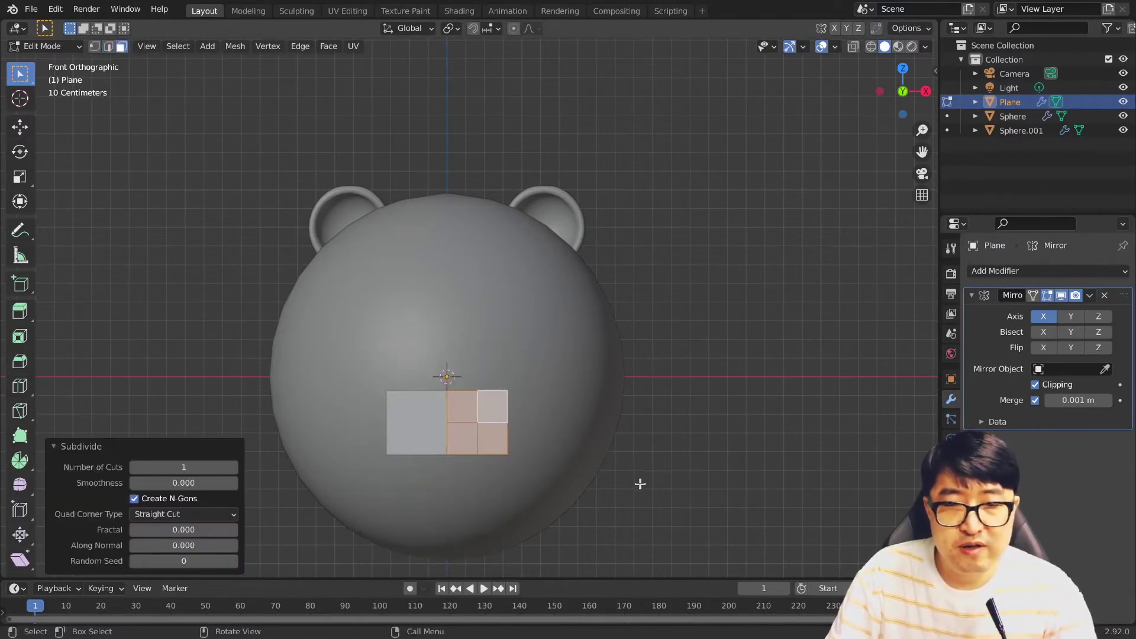
{"action": "middle_click_drag", "start_coordinate": [640, 482], "coordinate": [601, 459]}
{"action": "left_click", "coordinate": [592, 482]}
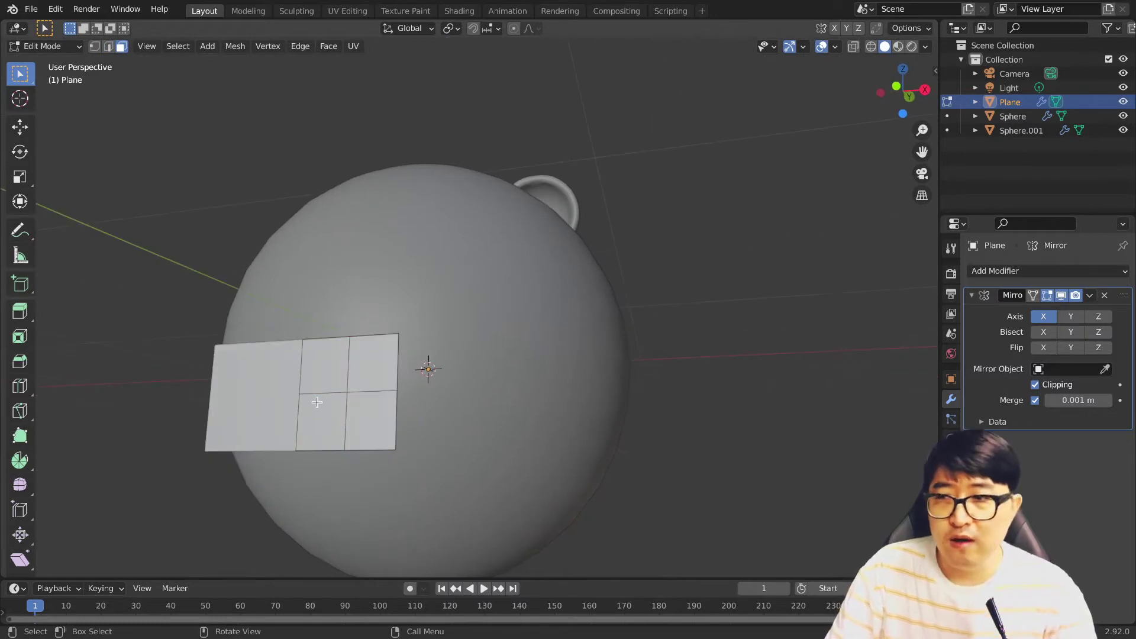
{"action": "mouse_move", "coordinate": [426, 418]}
{"action": "middle_mouse_down"}
{"action": "mouse_move", "coordinate": [451, 451]}
{"action": "mouse_move", "coordinate": [473, 438]}
{"action": "middle_mouse_up"}
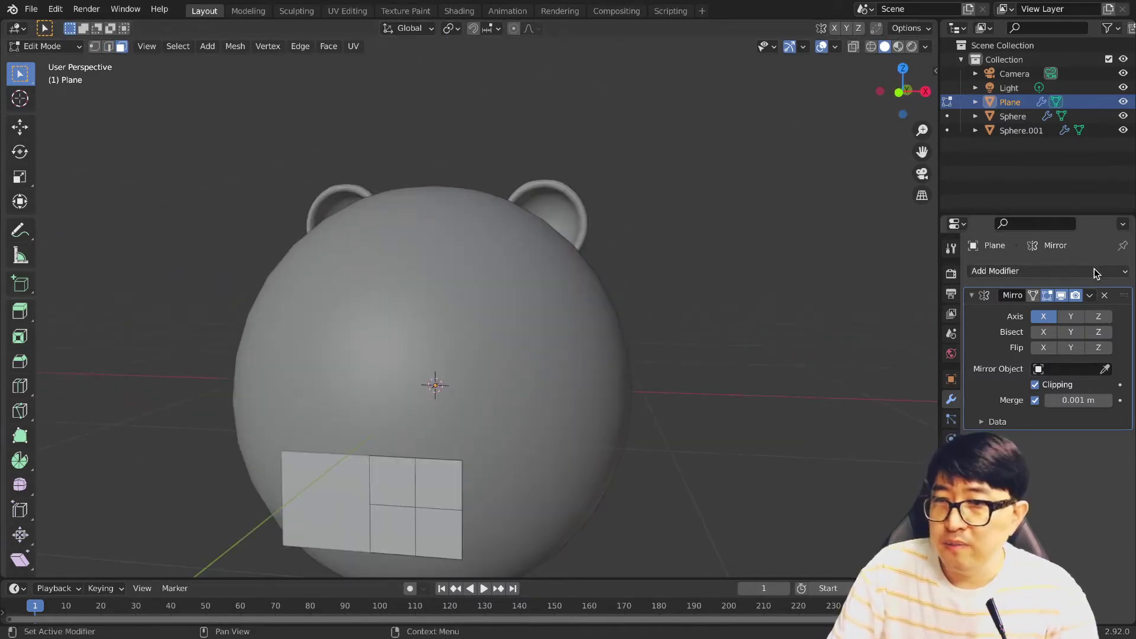
{"action": "left_click", "coordinate": [1096, 274]}
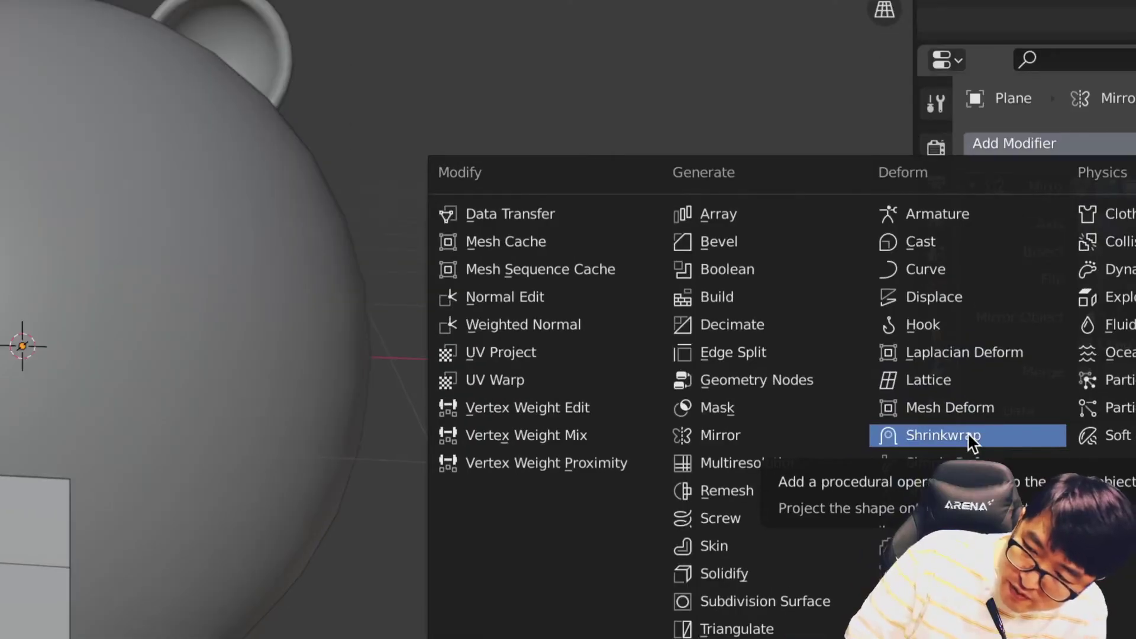
Step: Add a Shrinkwrap modifier targeting the Sphere to wrap the plane onto the head
{"action": "left_click", "coordinate": [969, 434]}
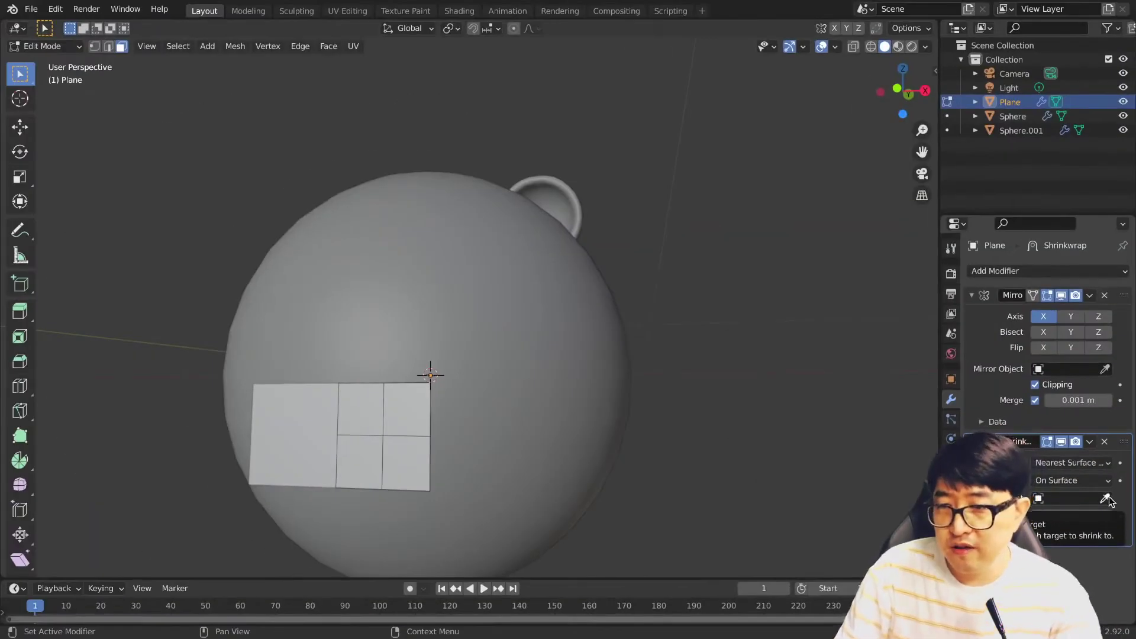
{"action": "left_click", "coordinate": [1104, 498]}
{"action": "left_click", "coordinate": [528, 366]}
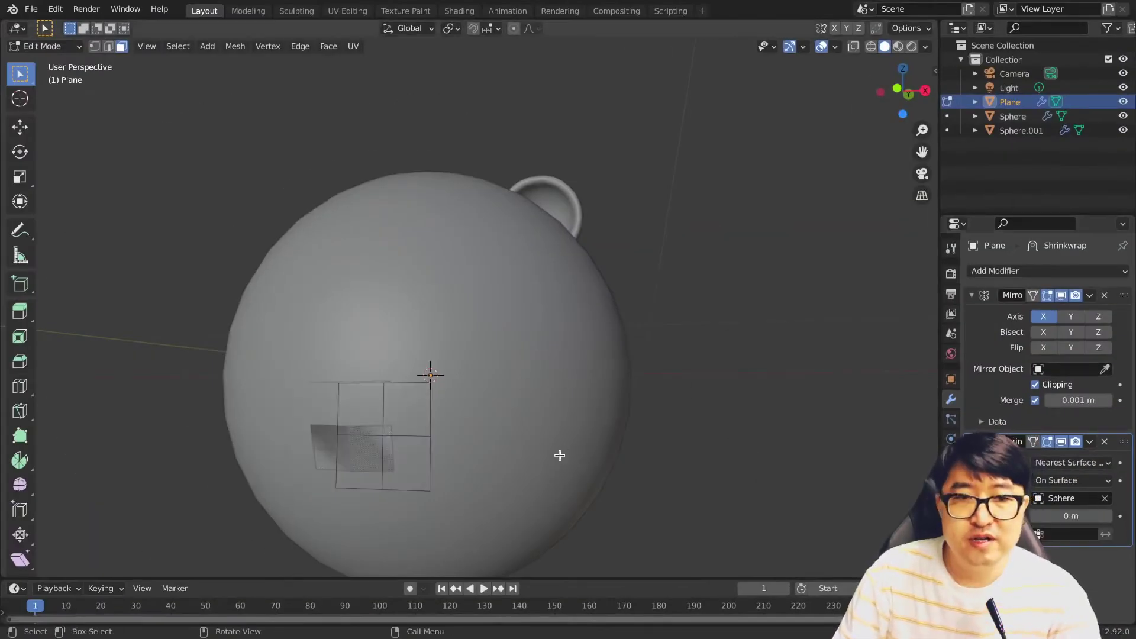
{"action": "mouse_move", "coordinate": [558, 456]}
{"action": "middle_mouse_down"}
{"action": "mouse_move", "coordinate": [538, 446]}
{"action": "mouse_move", "coordinate": [510, 464]}
{"action": "middle_mouse_up"}
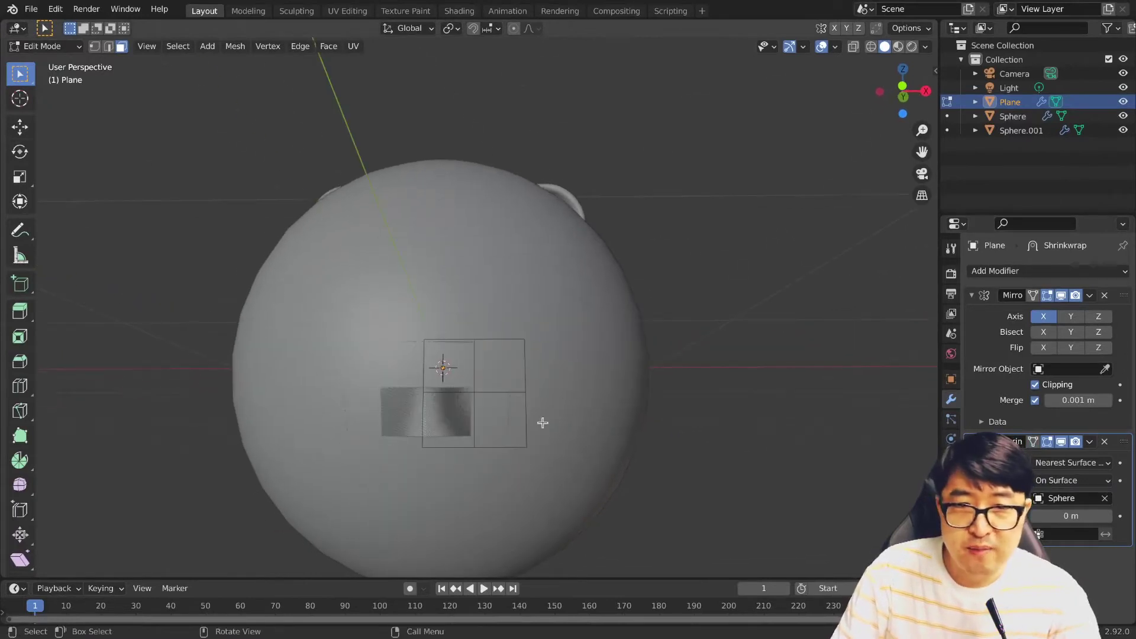
{"action": "mouse_move", "coordinate": [595, 379]}
{"action": "middle_mouse_down"}
{"action": "mouse_move", "coordinate": [589, 426]}
{"action": "mouse_move", "coordinate": [568, 401]}
{"action": "mouse_move", "coordinate": [492, 385]}
{"action": "middle_mouse_up"}
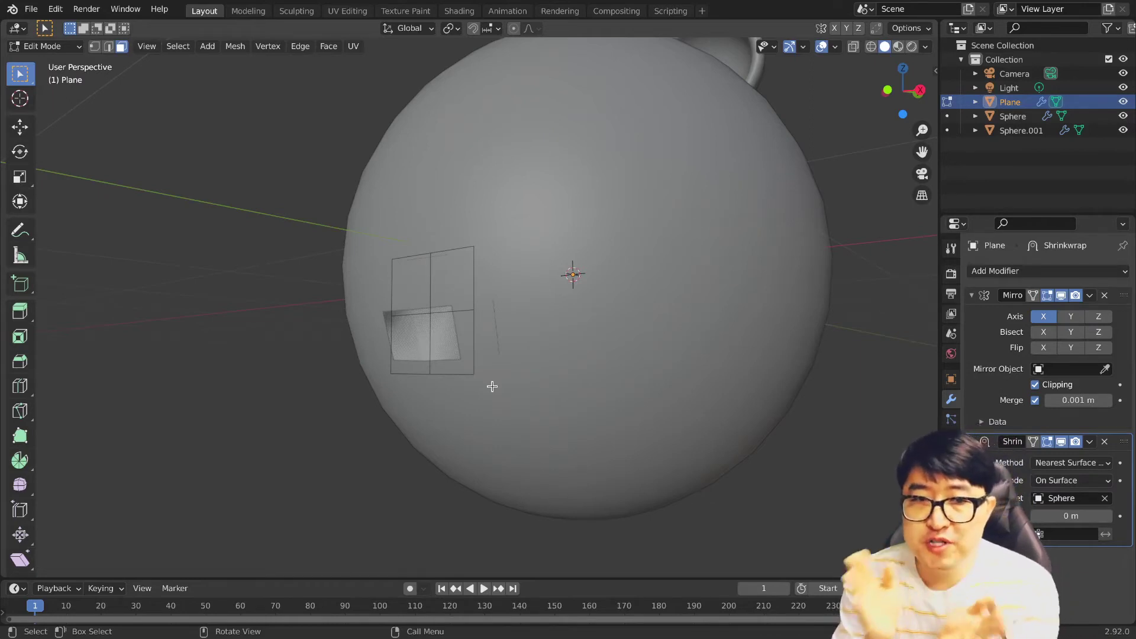
Step: Add Solidify with offset 0 and 0.06 m thickness, plus a Subdivision Surface modifier
{"action": "left_click", "coordinate": [1119, 271]}
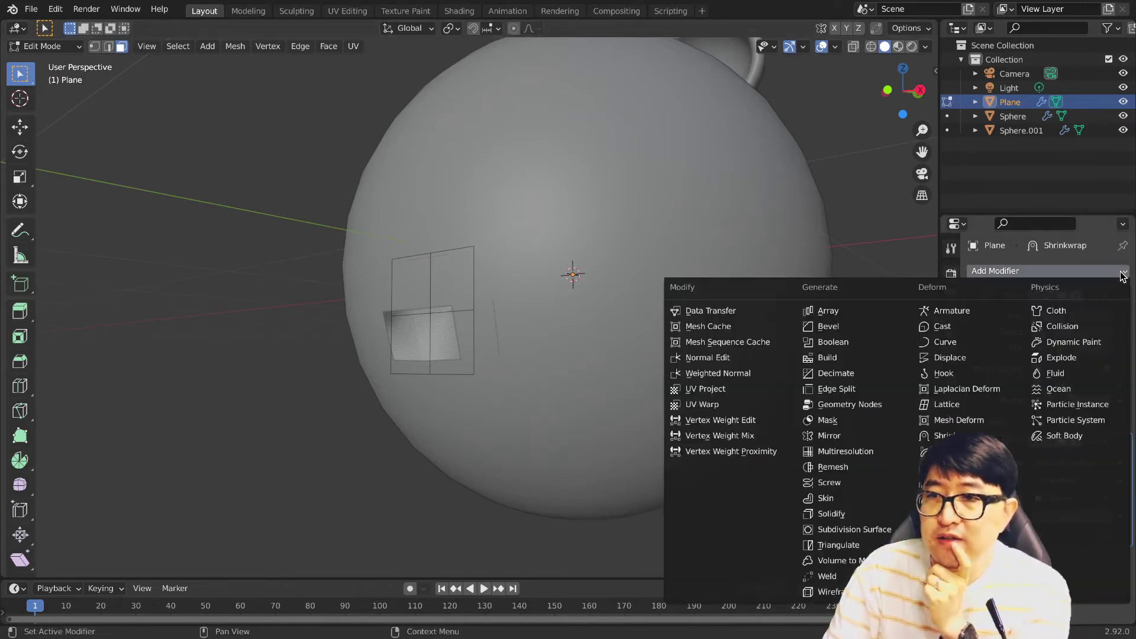
{"action": "left_click", "coordinate": [836, 514]}
{"action": "scroll", "coordinate": [1047, 414], "scroll_direction": "down", "scroll_amount": 2}
{"action": "scroll", "coordinate": [1047, 414], "scroll_direction": "down", "scroll_amount": 2}
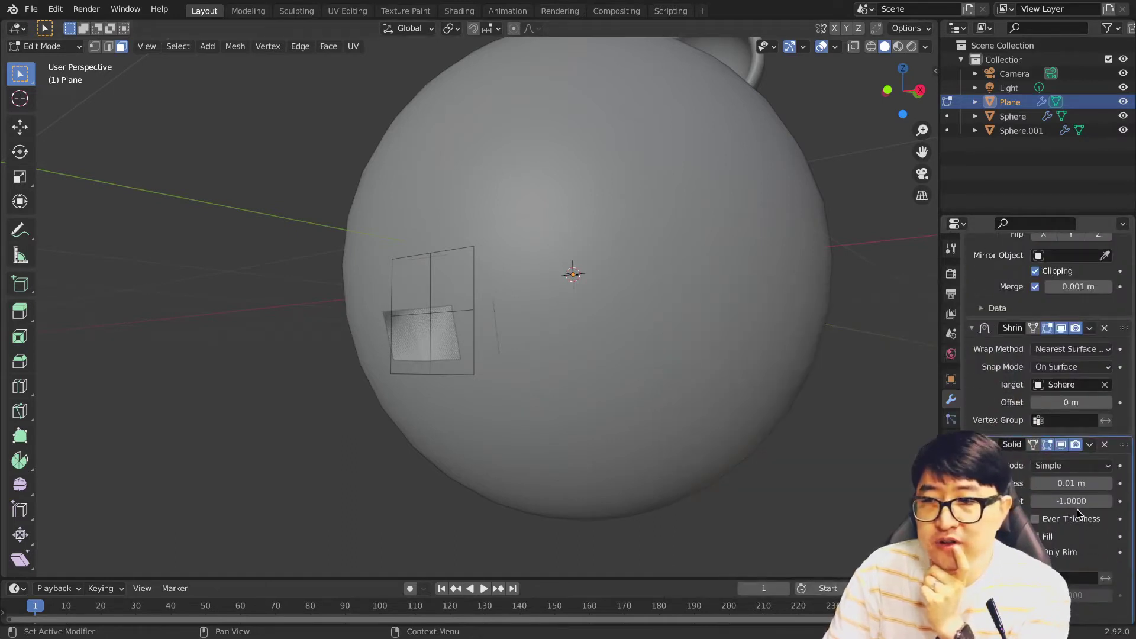
{"action": "scroll", "coordinate": [1078, 514], "scroll_direction": "down", "scroll_amount": 2}
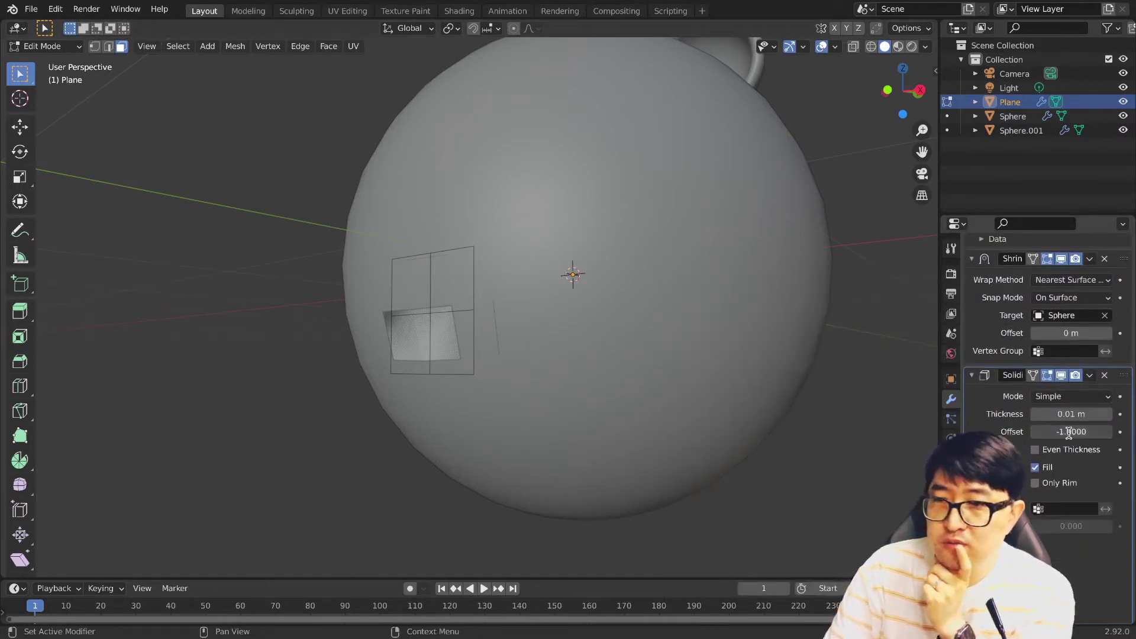
{"action": "left_click_drag", "start_coordinate": [1069, 433], "coordinate": [1086, 425]}
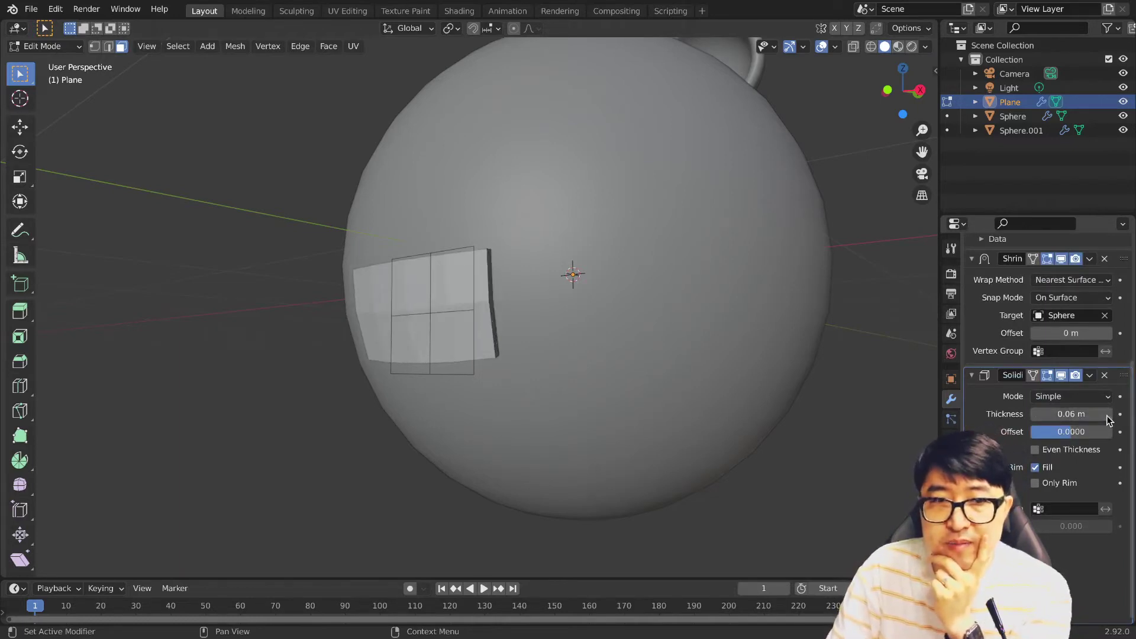
{"action": "scroll", "coordinate": [1047, 355], "scroll_direction": "up", "scroll_amount": 3}
{"action": "left_click", "coordinate": [1047, 271]}
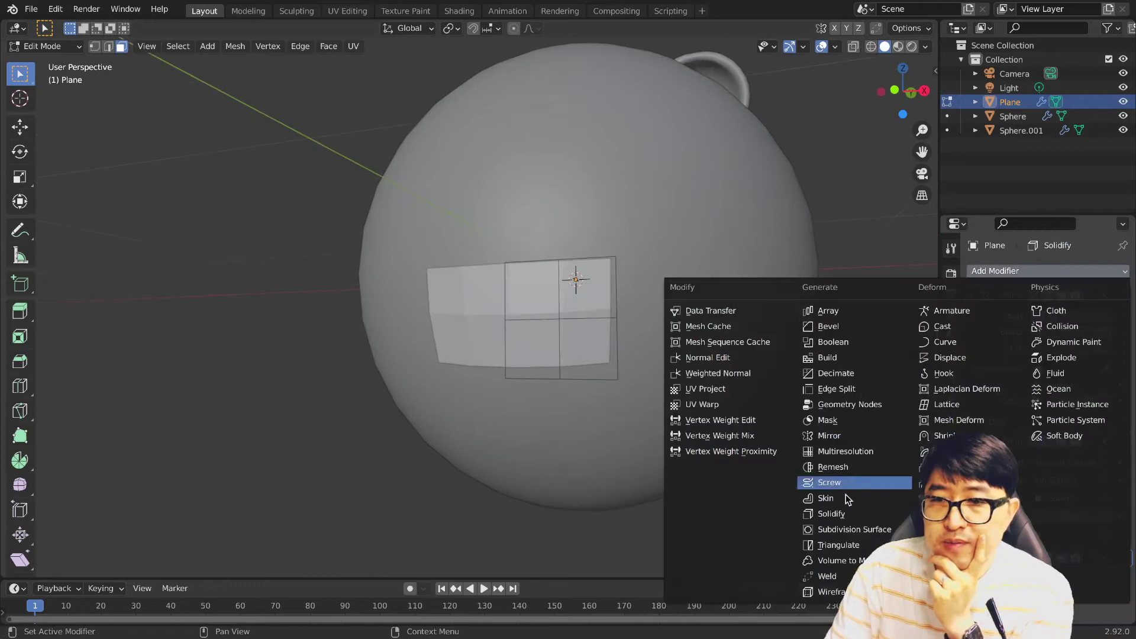
{"action": "left_click", "coordinate": [860, 535]}
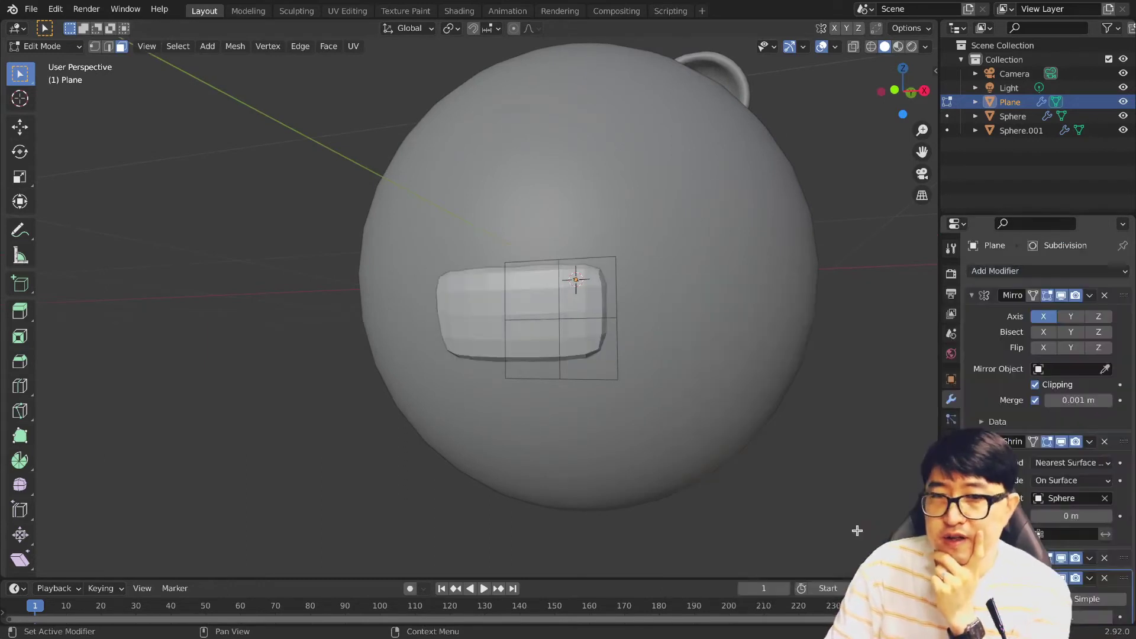
Step: In front view, move the muzzle's bottom-left vertex vertically along Z
{"action": "scroll", "coordinate": [655, 379], "scroll_direction": "up", "scroll_amount": 4}
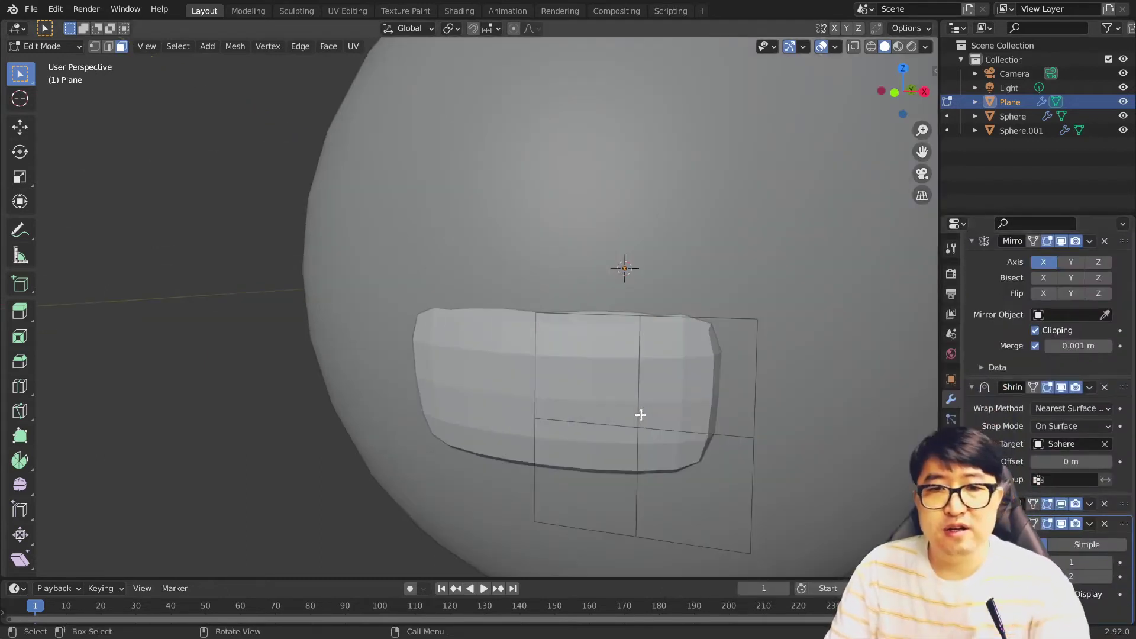
{"action": "middle_click_drag", "start_coordinate": [651, 384], "coordinate": [656, 379]}
{"action": "left_click", "coordinate": [655, 380]}
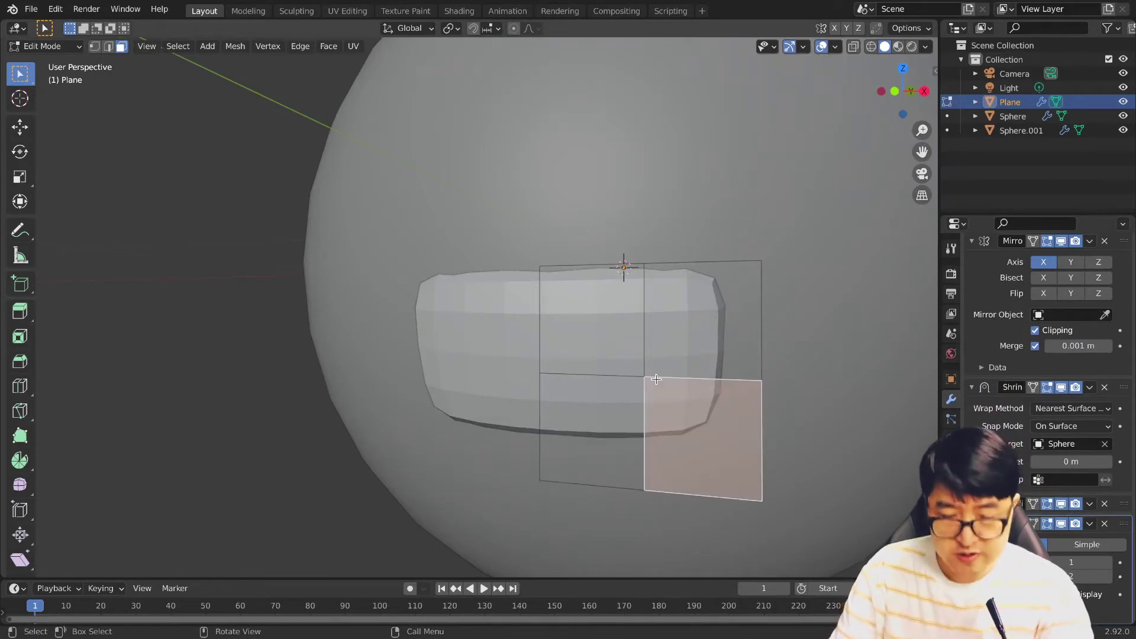
{"action": "key", "text": "1"}
{"action": "key", "text": "grave"}
{"action": "key", "text": "KP_1"}
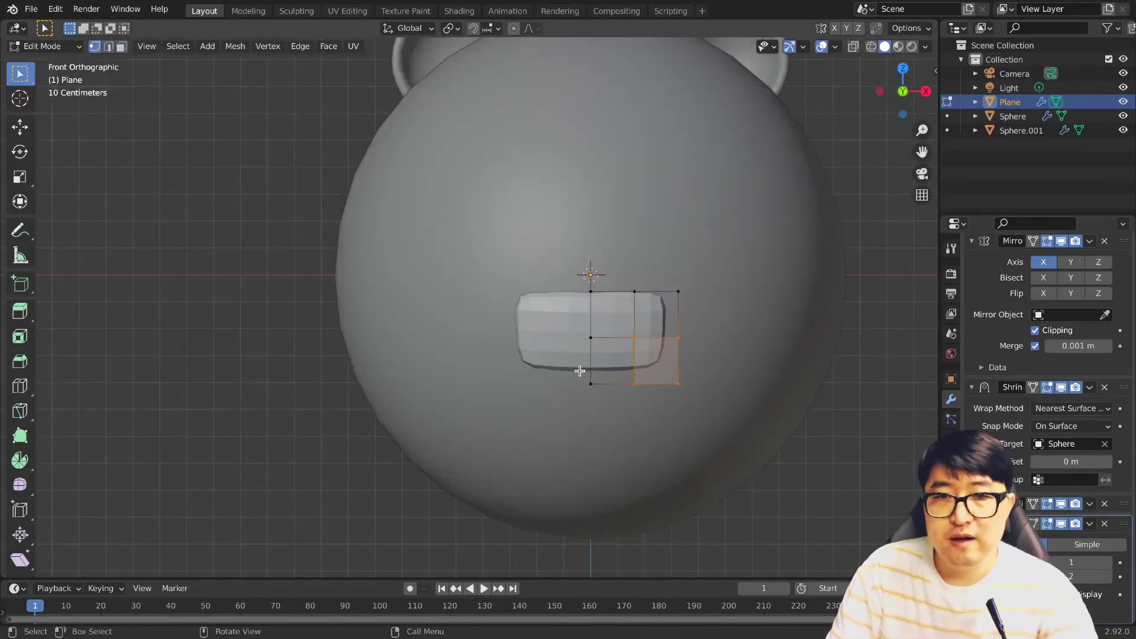
{"action": "key", "text": "g"}
{"action": "key", "text": "z"}
{"action": "left_click", "coordinate": [602, 369]}
Step: Push the right-middle vertex outward along X and reposition the bottom edge
{"action": "scroll", "coordinate": [648, 333], "scroll_direction": "down", "scroll_amount": 1}
{"action": "left_click", "coordinate": [645, 333]}
{"action": "key", "text": "g"}
{"action": "key", "text": "z"}
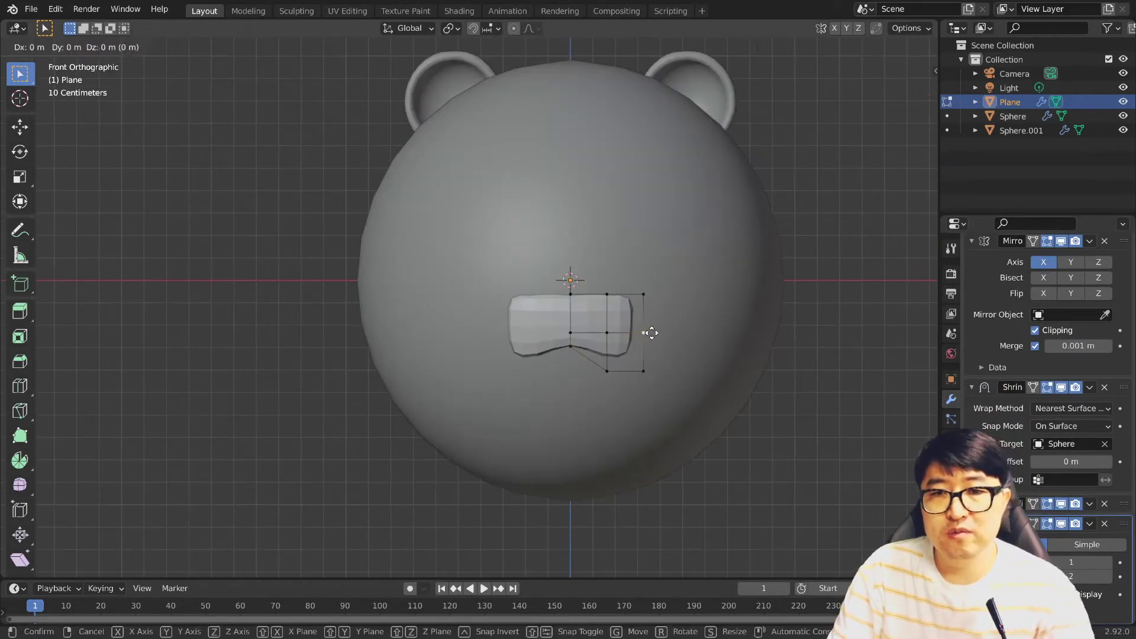
{"action": "key", "text": "x"}
{"action": "left_click", "coordinate": [701, 333]}
{"action": "left_click", "coordinate": [643, 371]}
{"action": "left_click", "coordinate": [607, 371], "text": "shift"}
{"action": "key", "text": "g"}
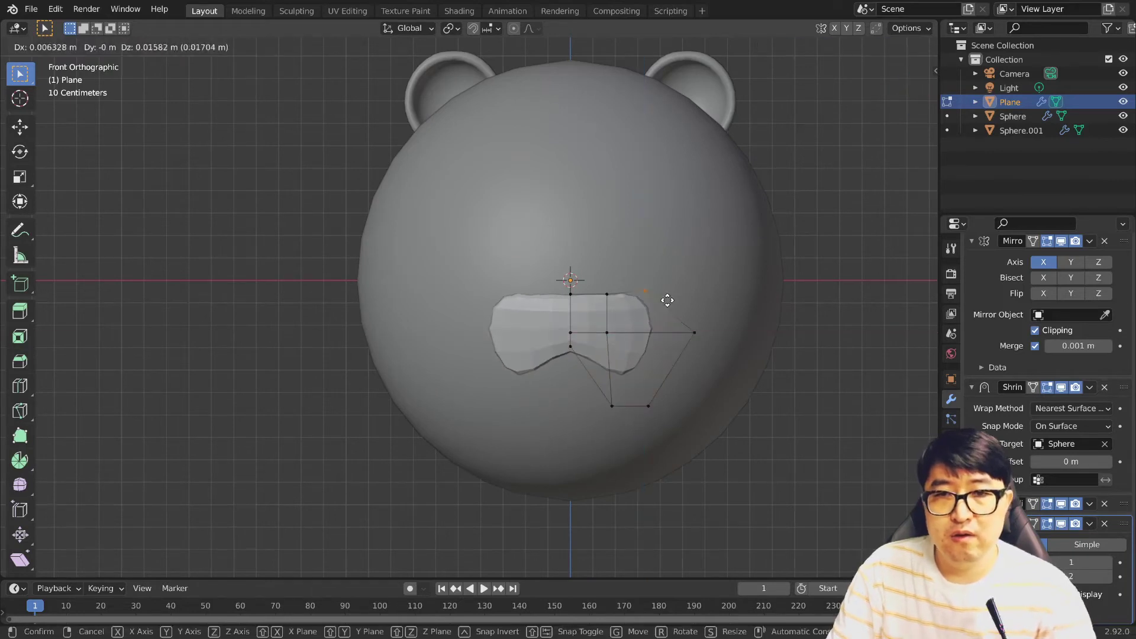
{"action": "left_click", "coordinate": [667, 300]}
Step: Sketch annotation guide strokes for the planned cut, then clear them
{"action": "key", "text": "g"}
{"action": "left_click", "coordinate": [651, 308]}
{"action": "left_click_drag", "start_coordinate": [586, 287], "coordinate": [580, 408]}
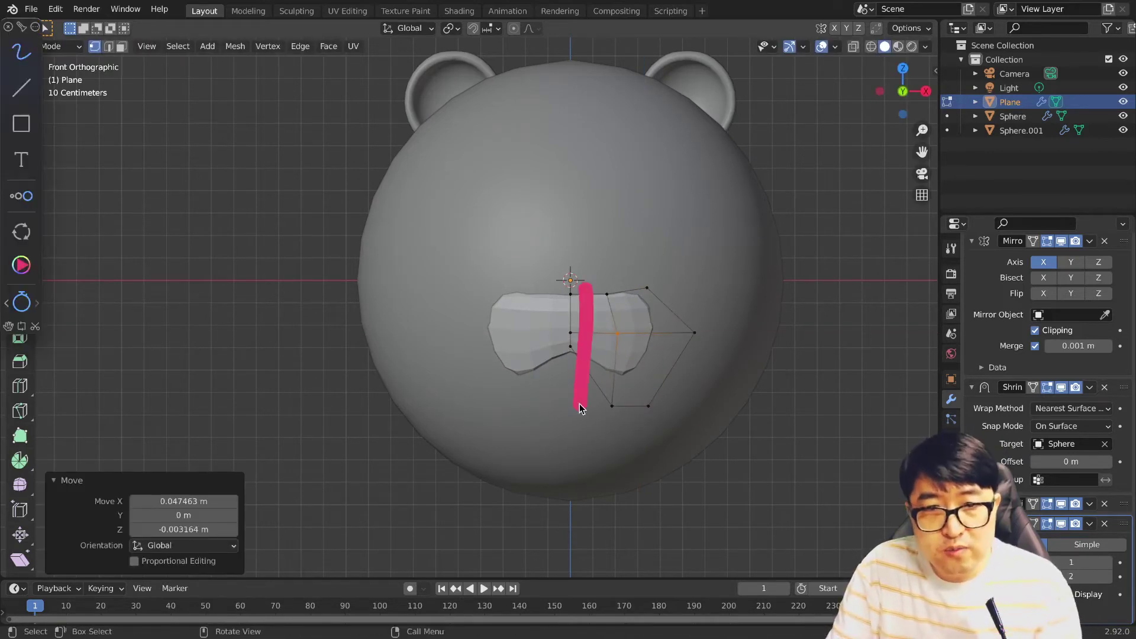
{"action": "mouse_move", "coordinate": [580, 344]}
{"action": "left_mouse_down"}
{"action": "mouse_move", "coordinate": [536, 378]}
{"action": "mouse_move", "coordinate": [634, 397]}
{"action": "left_mouse_up"}
{"action": "key", "text": "Escape"}
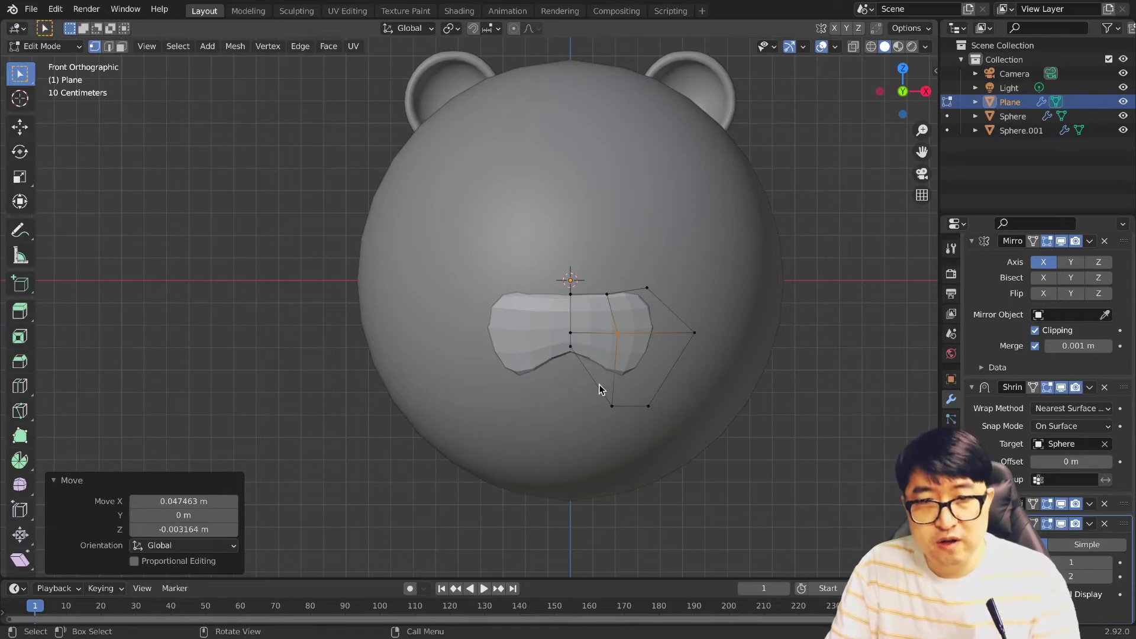
Step: Add a vertical edge loop cut across the muzzle and slide it into place
{"action": "key", "text": "2"}
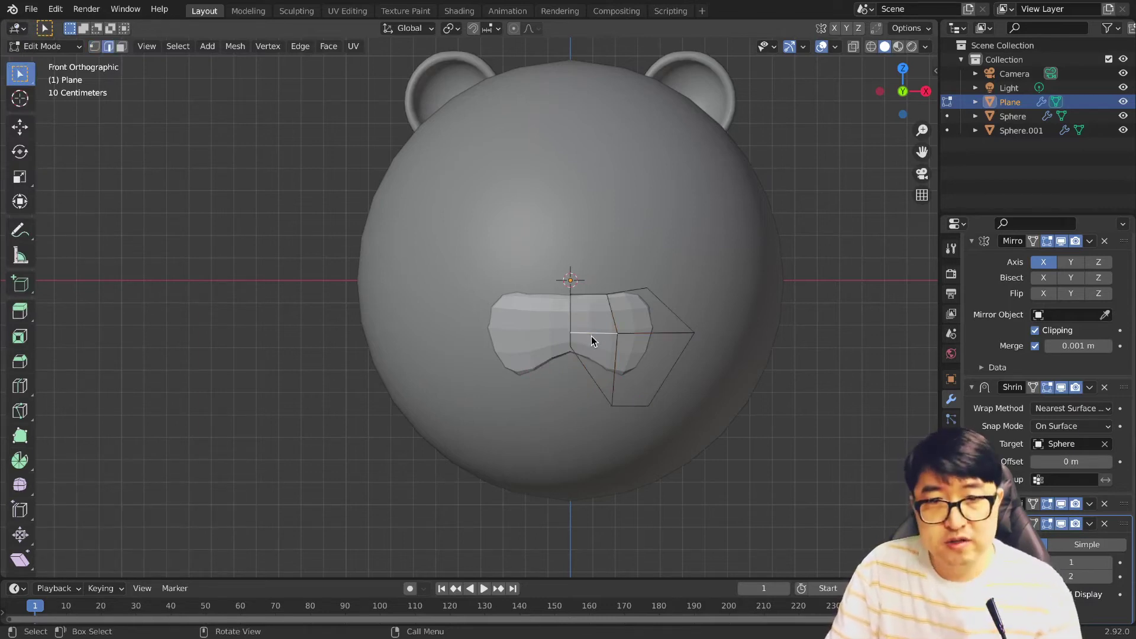
{"action": "left_click", "coordinate": [589, 337]}
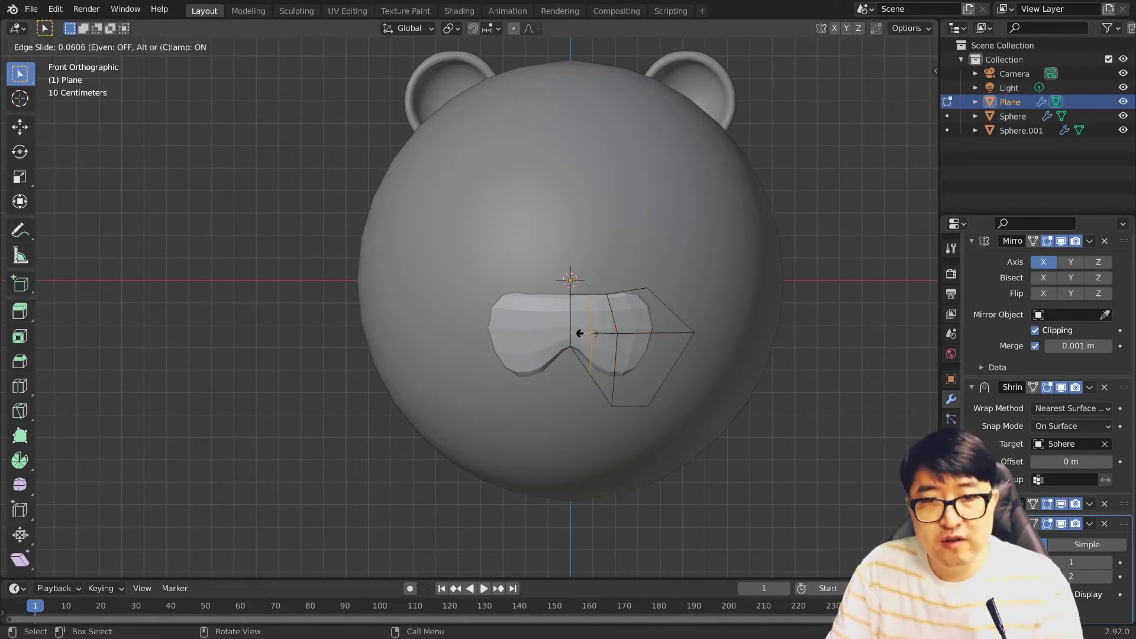
{"action": "left_click", "coordinate": [564, 332]}
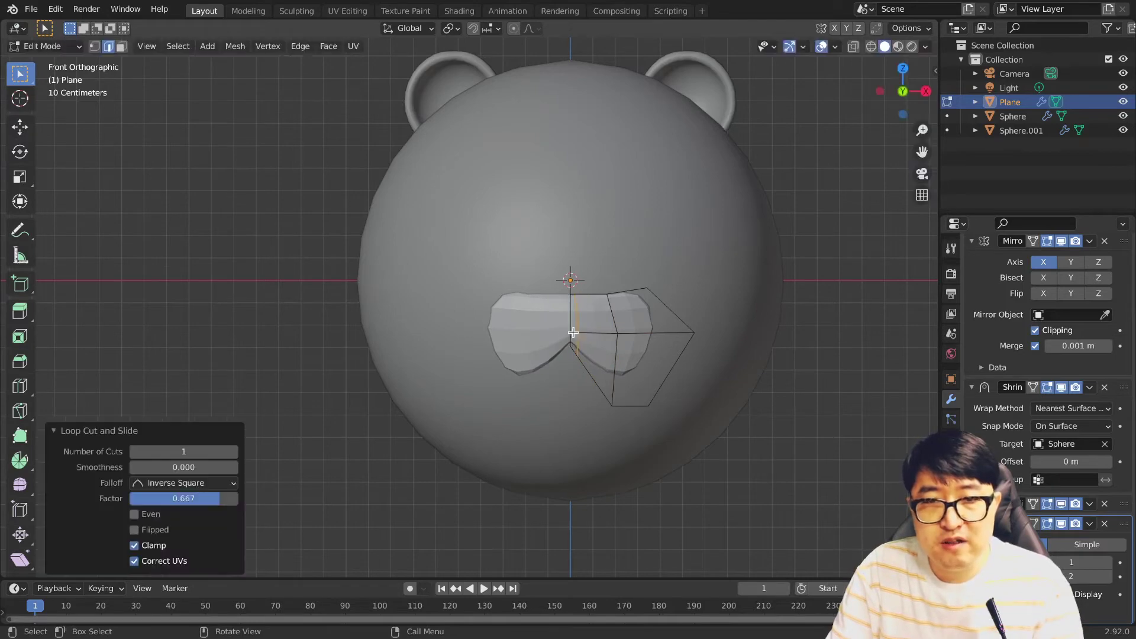
{"action": "scroll", "coordinate": [578, 337], "scroll_direction": "up", "scroll_amount": 2}
Step: Lower an inner bottom vertex to deepen the central notch, checking it from the side
{"action": "key", "text": "1"}
{"action": "left_click", "coordinate": [616, 379]}
{"action": "key", "text": "g"}
{"action": "left_click", "coordinate": [633, 406]}
{"action": "scroll", "coordinate": [662, 411], "scroll_direction": "down", "scroll_amount": 3}
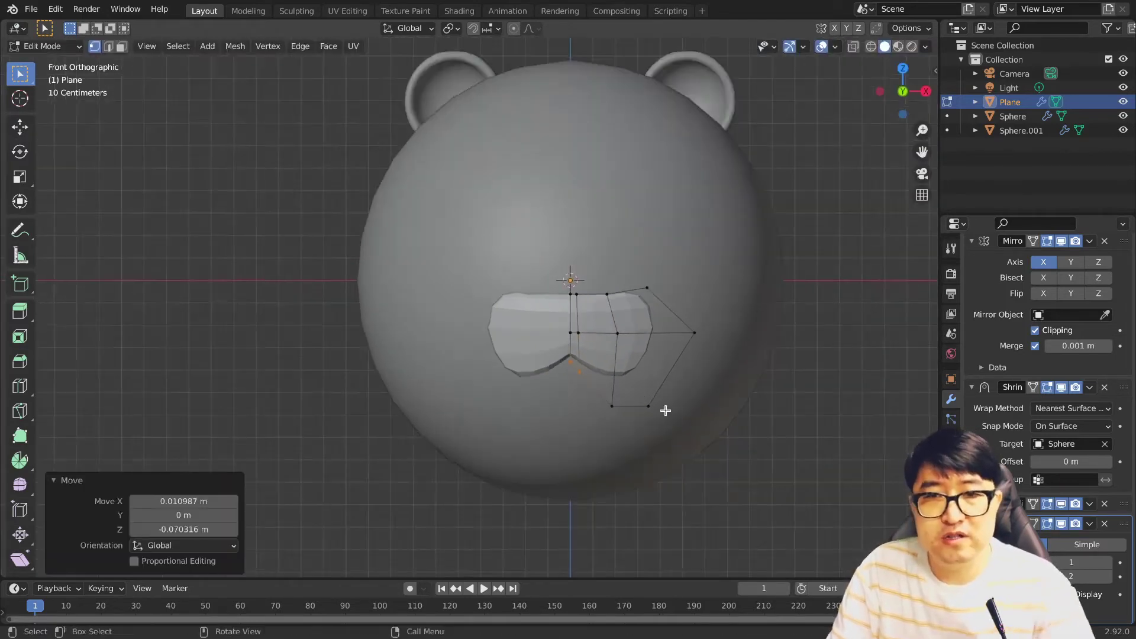
{"action": "mouse_move", "coordinate": [662, 411]}
{"action": "middle_mouse_down"}
{"action": "mouse_move", "coordinate": [563, 449]}
{"action": "mouse_move", "coordinate": [644, 410]}
{"action": "mouse_move", "coordinate": [396, 350]}
{"action": "middle_mouse_up"}
{"action": "scroll", "coordinate": [396, 350], "scroll_direction": "up", "scroll_amount": 3}
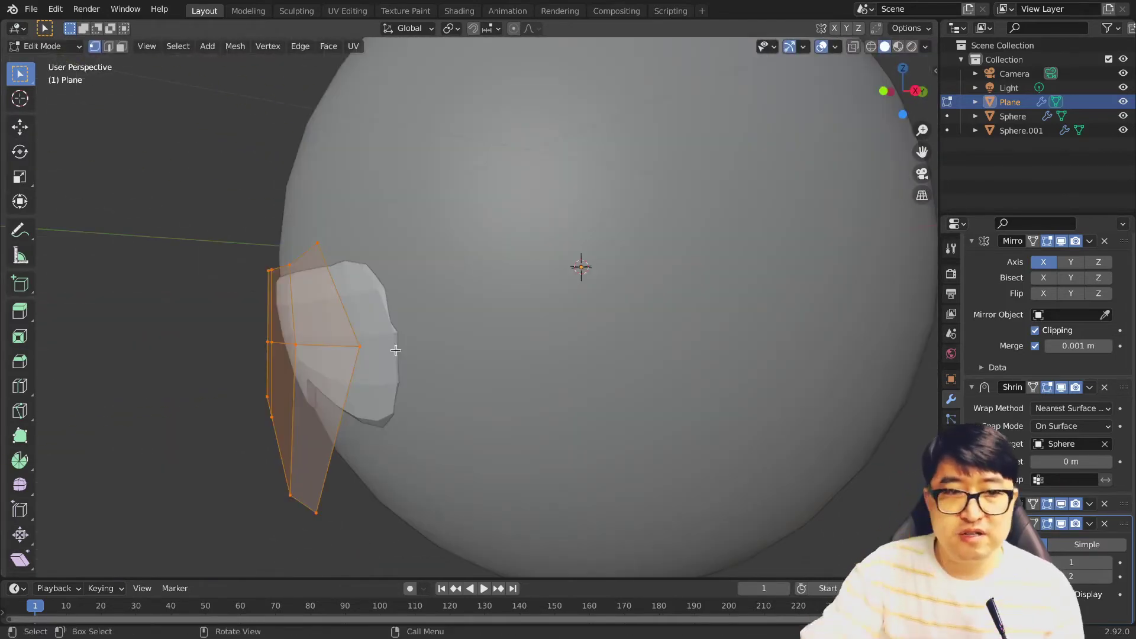
{"action": "key", "text": "ctrl+z"}
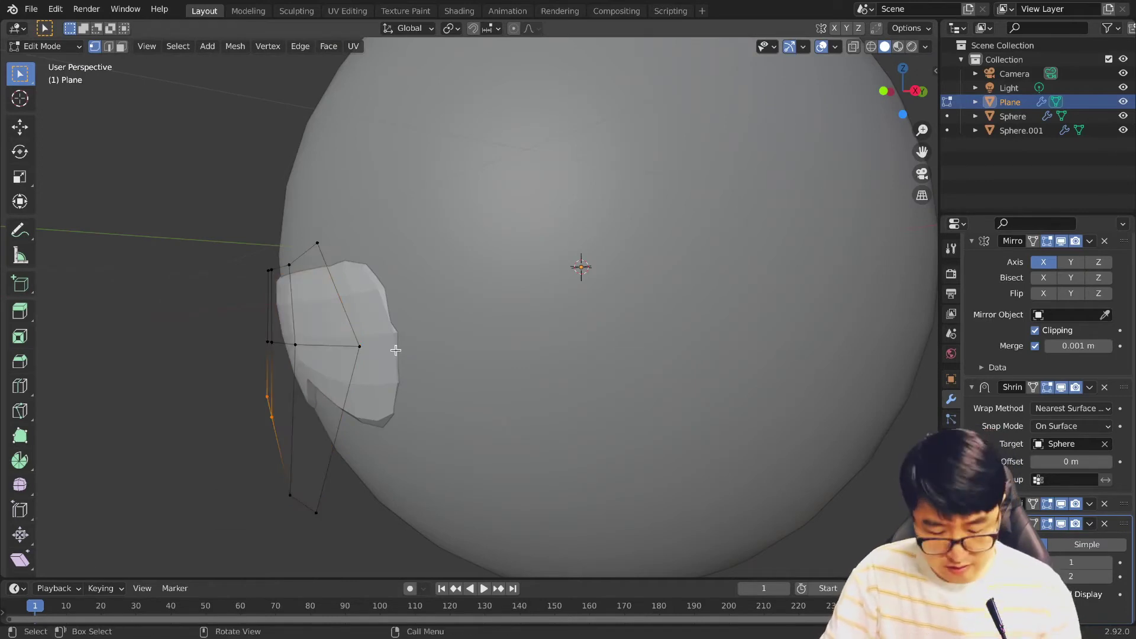
{"action": "key", "text": "ctrl+shift+z"}
{"action": "middle_click_drag", "start_coordinate": [396, 353], "coordinate": [473, 356]}
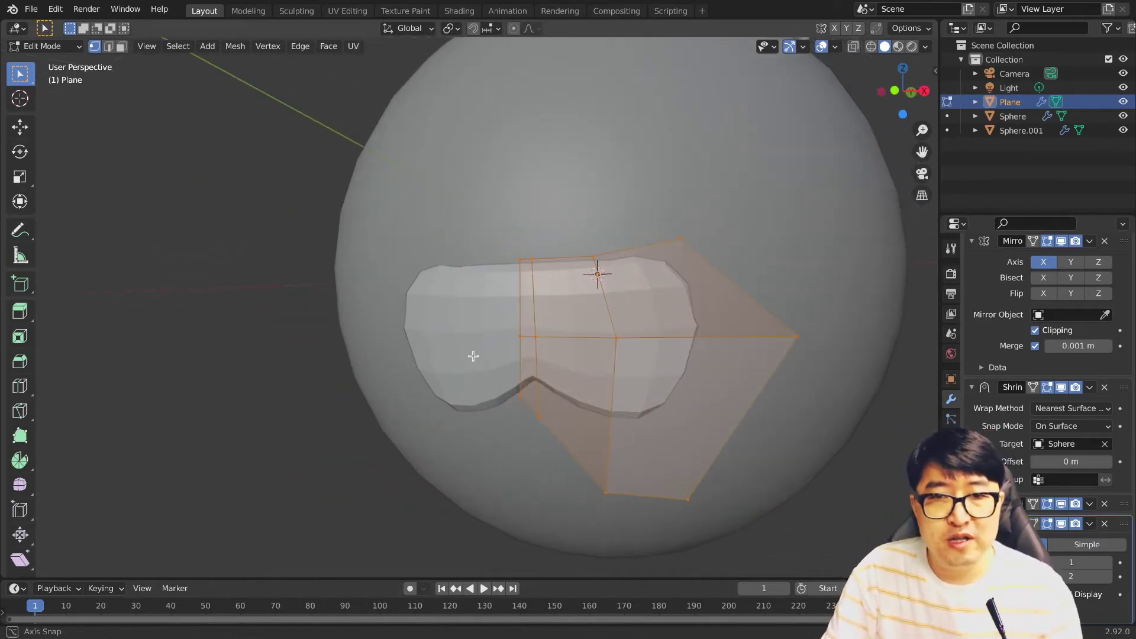
Step: Subdivide the whole muzzle mesh and switch to front orthographic view
{"action": "right_click", "coordinate": [630, 399]}
{"action": "left_click", "coordinate": [609, 319]}
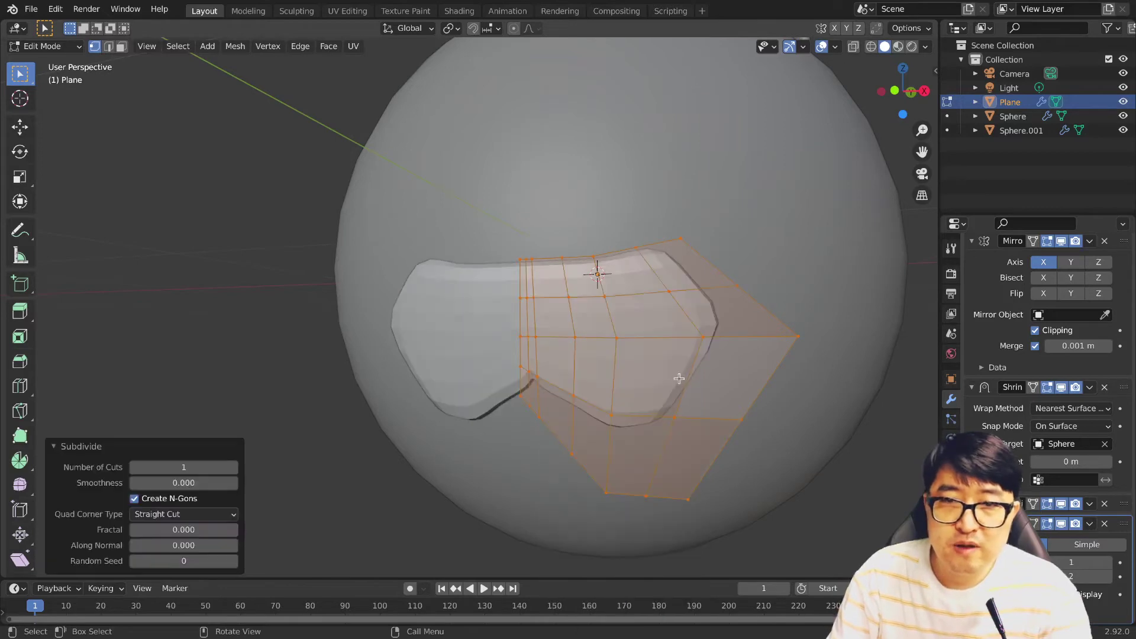
{"action": "scroll", "coordinate": [697, 383], "scroll_direction": "down", "scroll_amount": 2}
{"action": "scroll", "coordinate": [694, 386], "scroll_direction": "down", "scroll_amount": 3}
{"action": "mouse_move", "coordinate": [695, 386]}
{"action": "middle_mouse_down"}
{"action": "mouse_move", "coordinate": [652, 388]}
{"action": "mouse_move", "coordinate": [666, 399]}
{"action": "middle_mouse_up"}
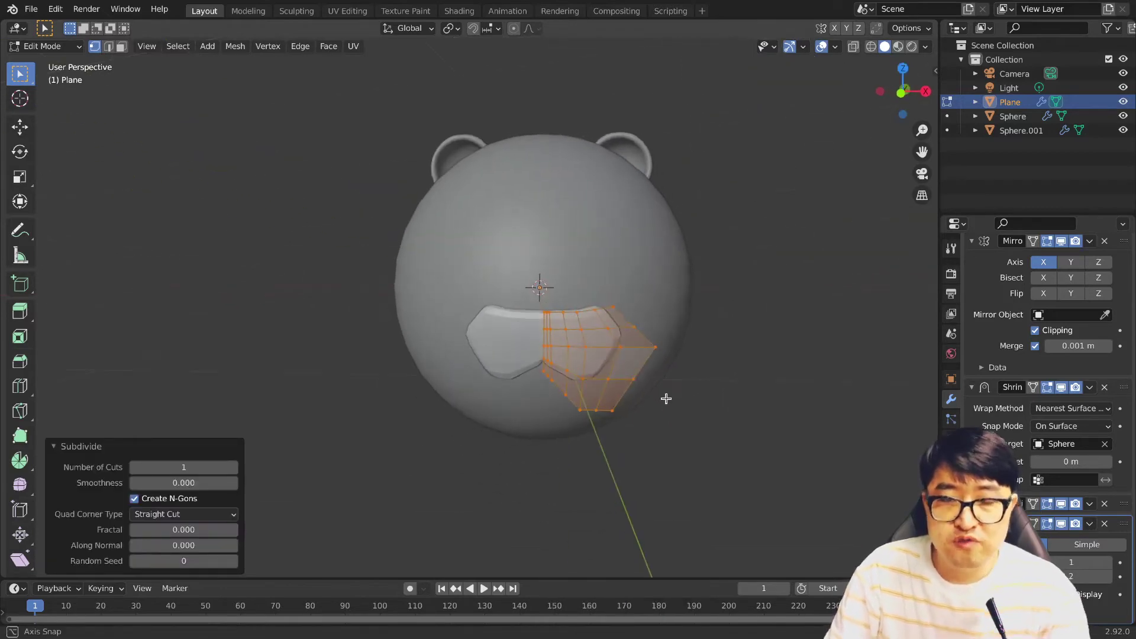
{"action": "key", "text": "KP_1"}
{"action": "scroll", "coordinate": [666, 399], "scroll_direction": "up", "scroll_amount": 2}
{"action": "scroll", "coordinate": [729, 371], "scroll_direction": "up", "scroll_amount": 3}
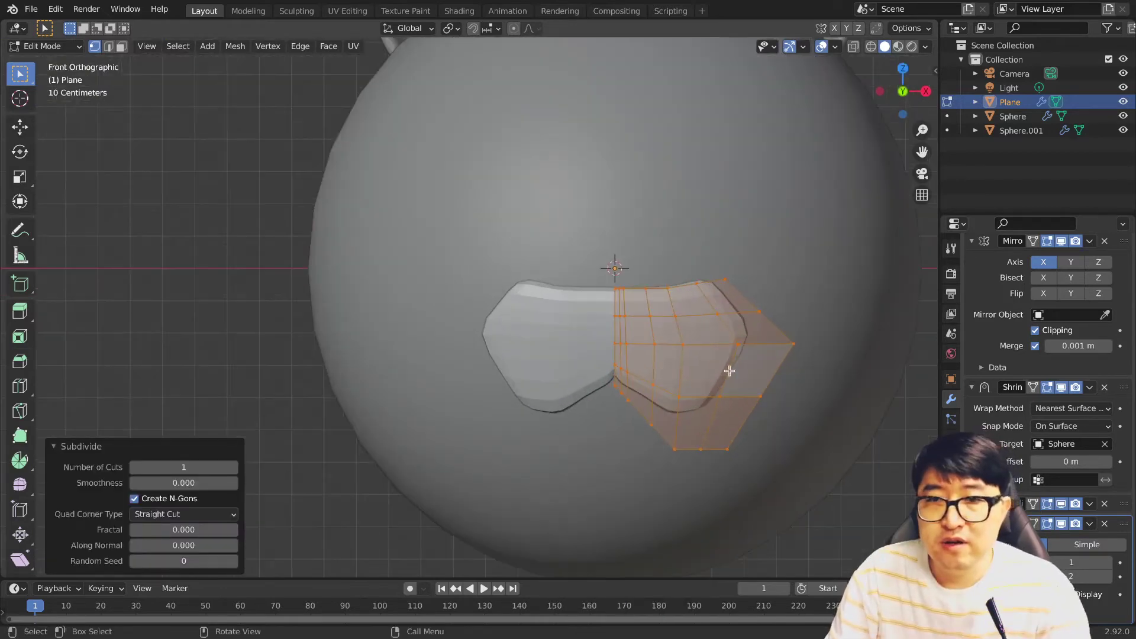
Step: Pull the muzzle's outer lower vertices outward, then return to Object Mode
{"action": "left_click_drag", "start_coordinate": [700, 357], "coordinate": [743, 363]}
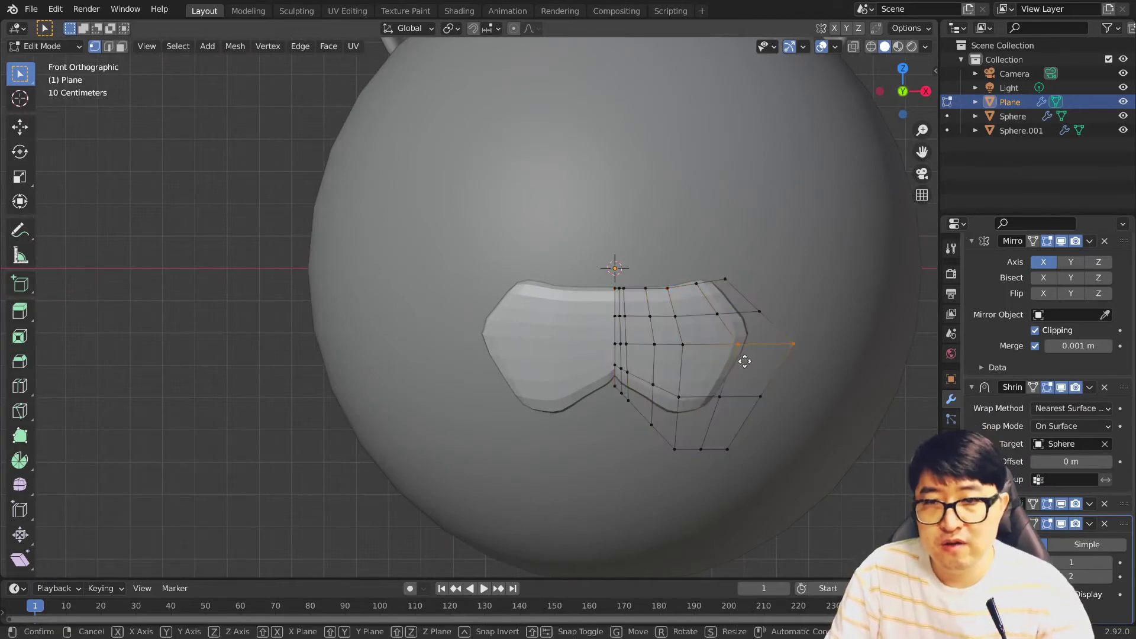
{"action": "key", "text": "g"}
{"action": "left_click", "coordinate": [743, 442]}
{"action": "key", "text": "g"}
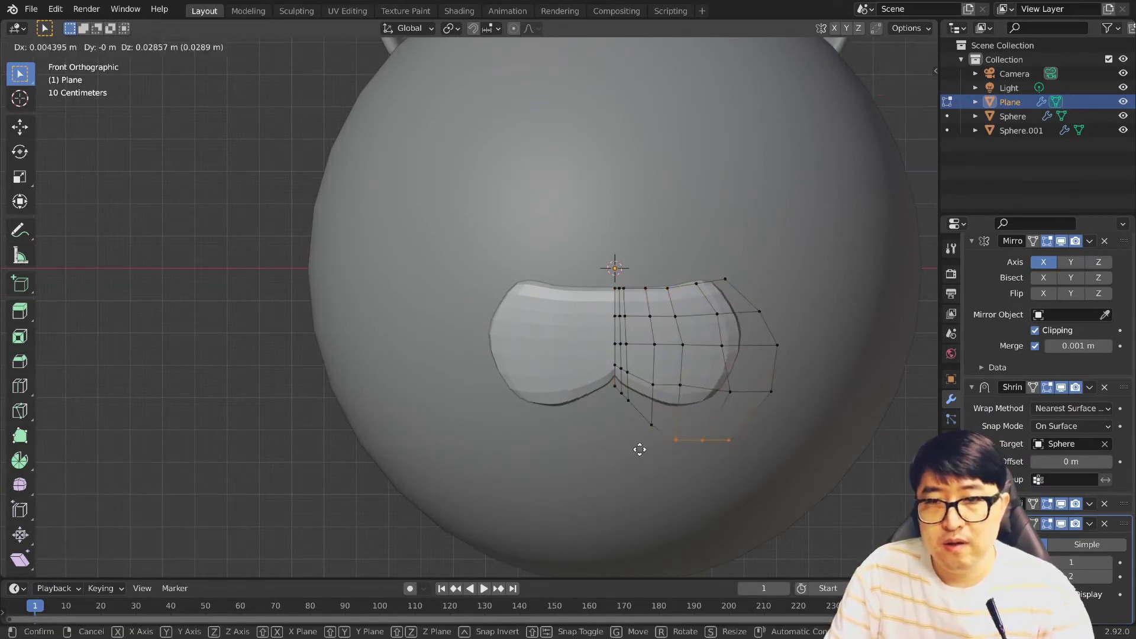
{"action": "key", "text": "Escape"}
{"action": "scroll", "coordinate": [783, 452], "scroll_direction": "down", "scroll_amount": 2}
{"action": "key", "text": "Tab"}
{"action": "middle_click_drag", "start_coordinate": [802, 432], "coordinate": [819, 460]}
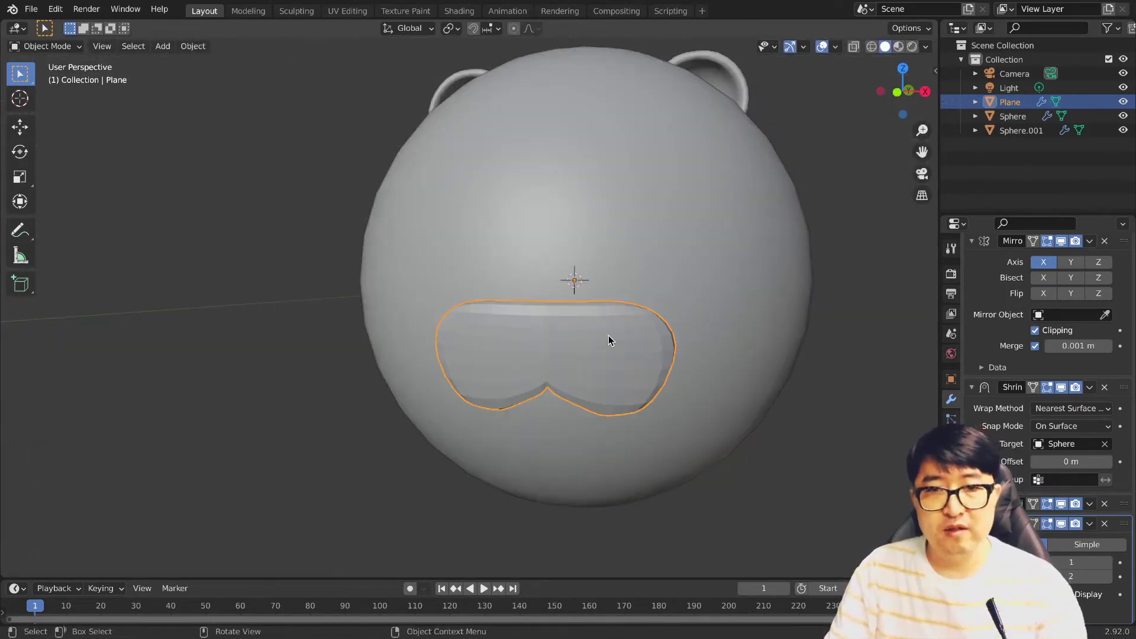
Step: Apply Shade Smooth to the muzzle
{"action": "right_click", "coordinate": [609, 340]}
{"action": "left_click", "coordinate": [609, 335]}
{"action": "mouse_move", "coordinate": [715, 421]}
{"action": "middle_mouse_down"}
{"action": "mouse_move", "coordinate": [676, 393]}
{"action": "mouse_move", "coordinate": [630, 399]}
{"action": "mouse_move", "coordinate": [775, 388]}
{"action": "middle_mouse_up"}
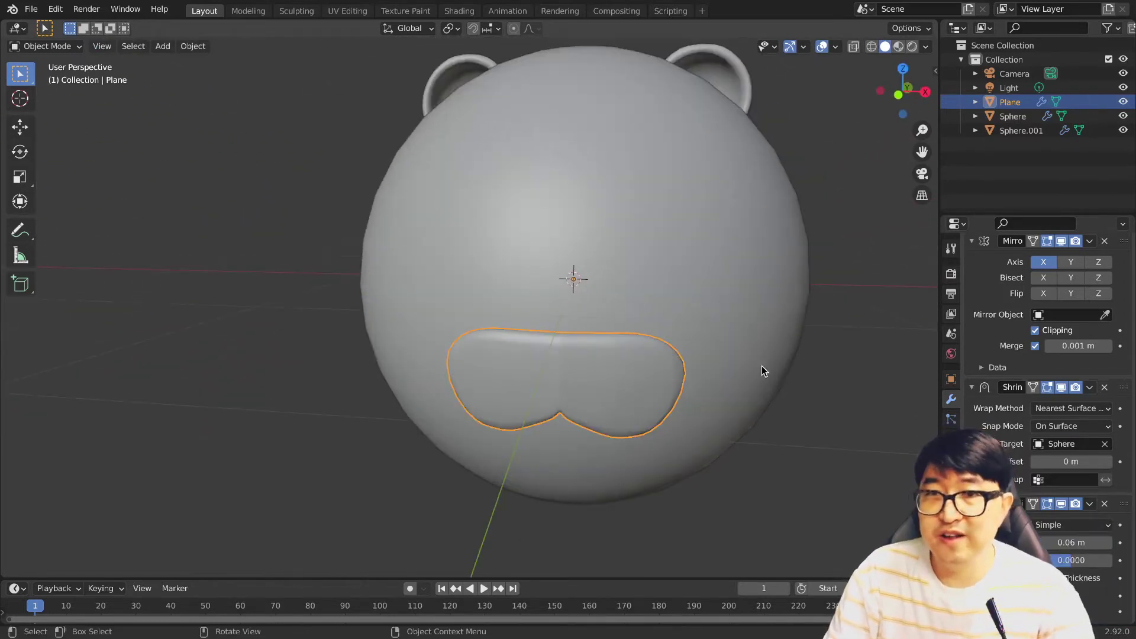
Step: Rename the Sphere object to Head in the Outliner
{"action": "left_click", "coordinate": [712, 207]}
{"action": "left_click", "coordinate": [865, 208]}
{"action": "left_click", "coordinate": [740, 229]}
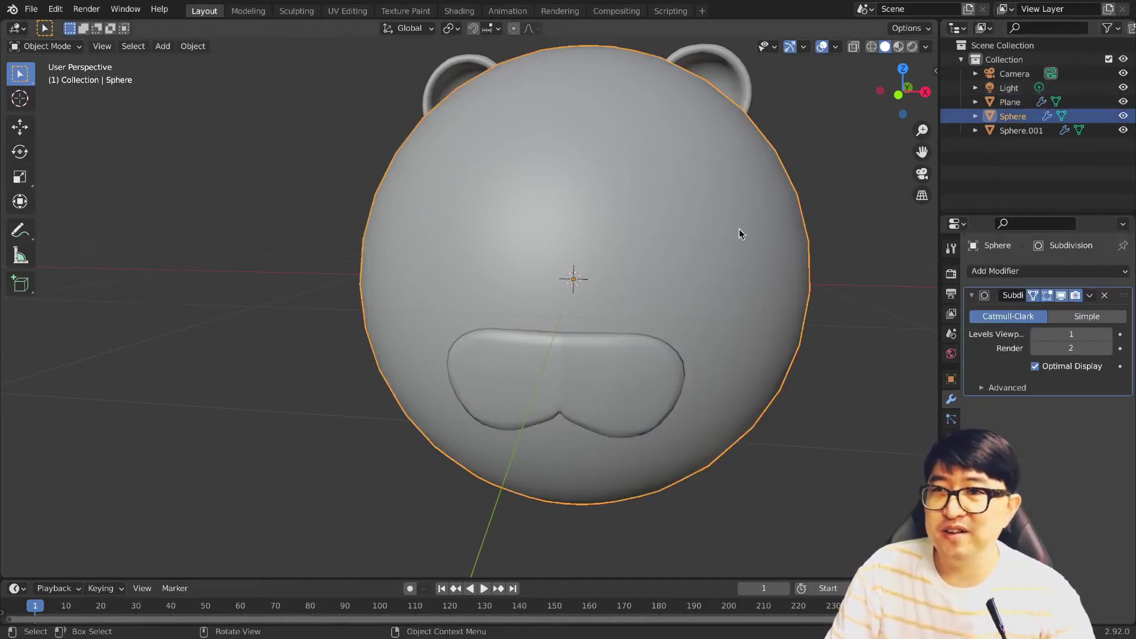
{"action": "double_click", "coordinate": [1017, 118]}
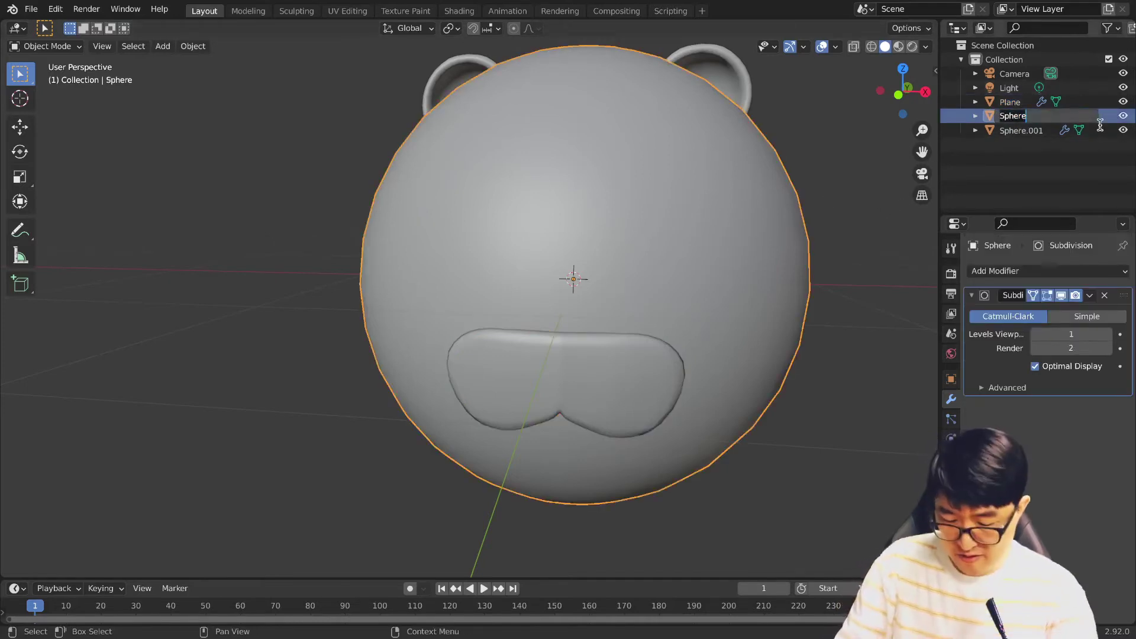
{"action": "type", "text": "Head"}
{"action": "key", "text": "Return"}
Step: Rename Sphere.001 to Ears and Plane to Mouth
{"action": "left_click", "coordinate": [1016, 132]}
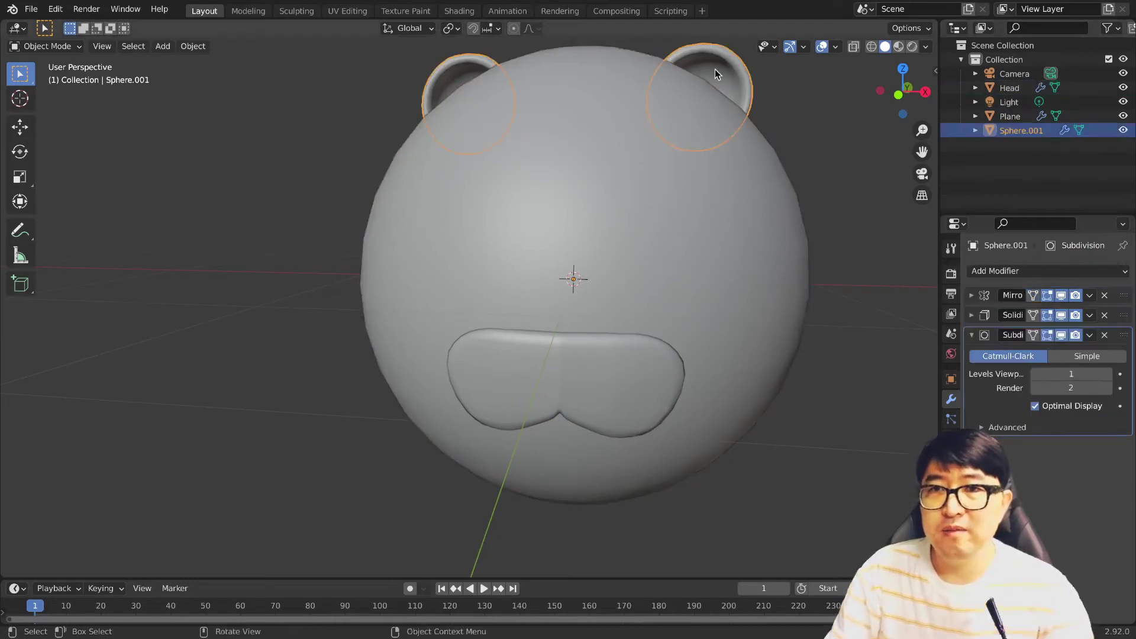
{"action": "type", "text": "Ears"}
{"action": "key", "text": "Return"}
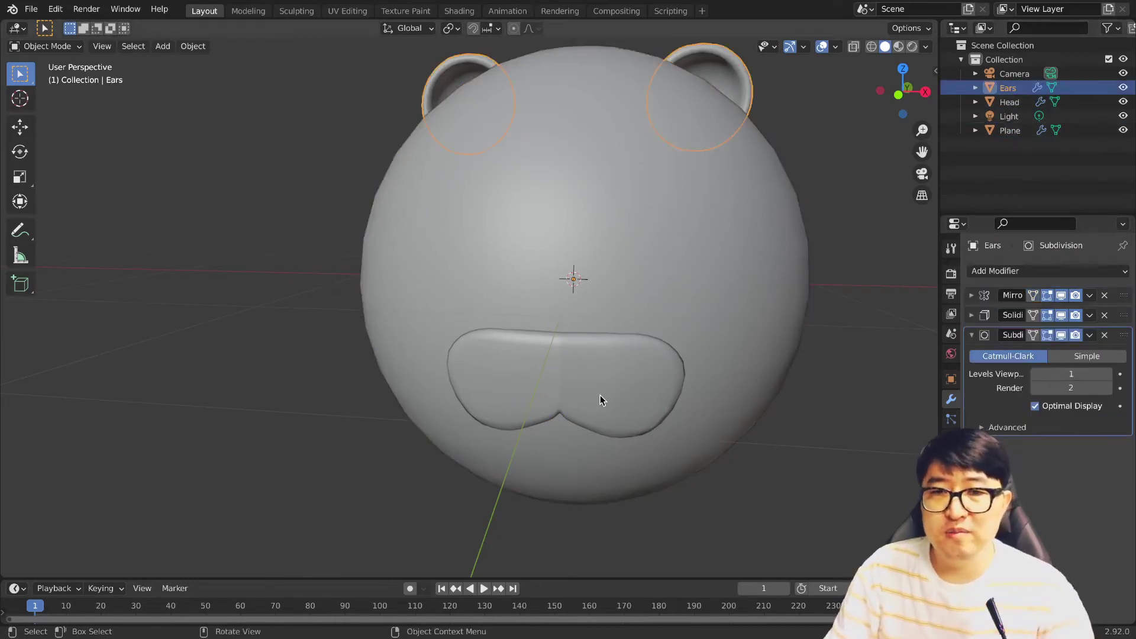
{"action": "left_click", "coordinate": [1009, 130]}
{"action": "double_click", "coordinate": [1009, 130]}
{"action": "type", "text": "Mouth"}
{"action": "key", "text": "alt+a"}
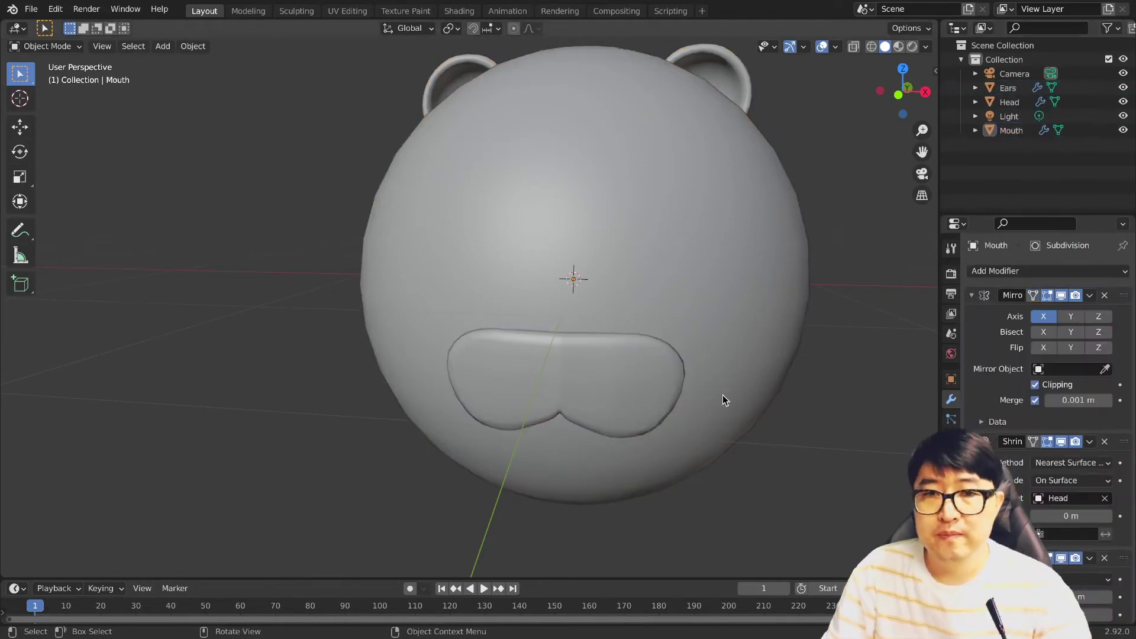
{"action": "middle_click_drag", "start_coordinate": [723, 396], "coordinate": [731, 375]}
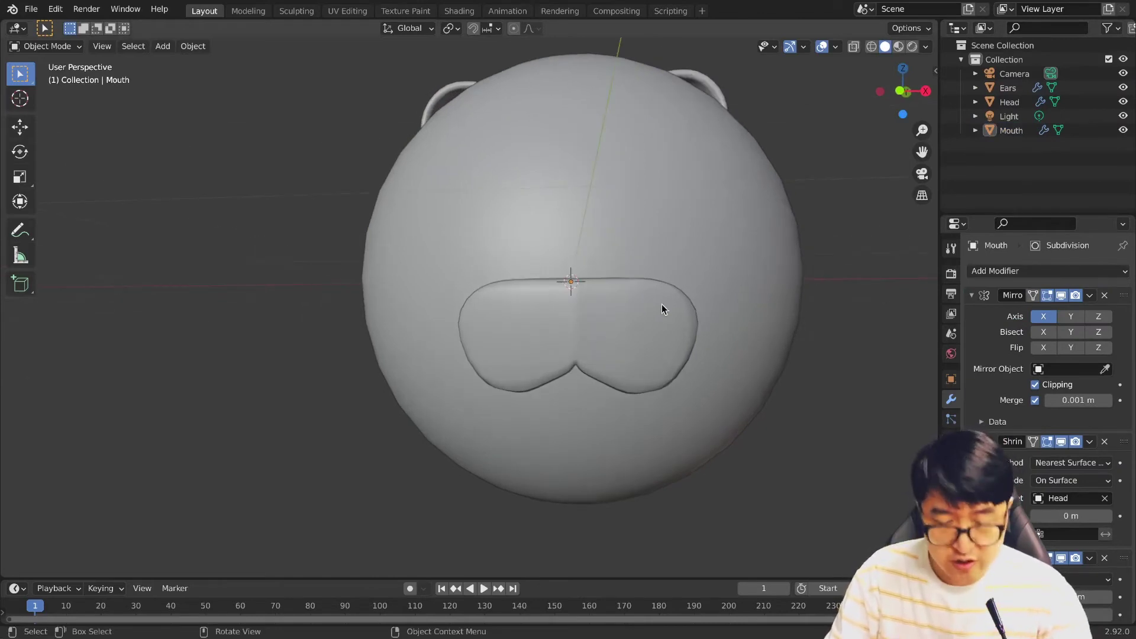
{"action": "scroll", "coordinate": [683, 342], "scroll_direction": "down", "scroll_amount": 3}
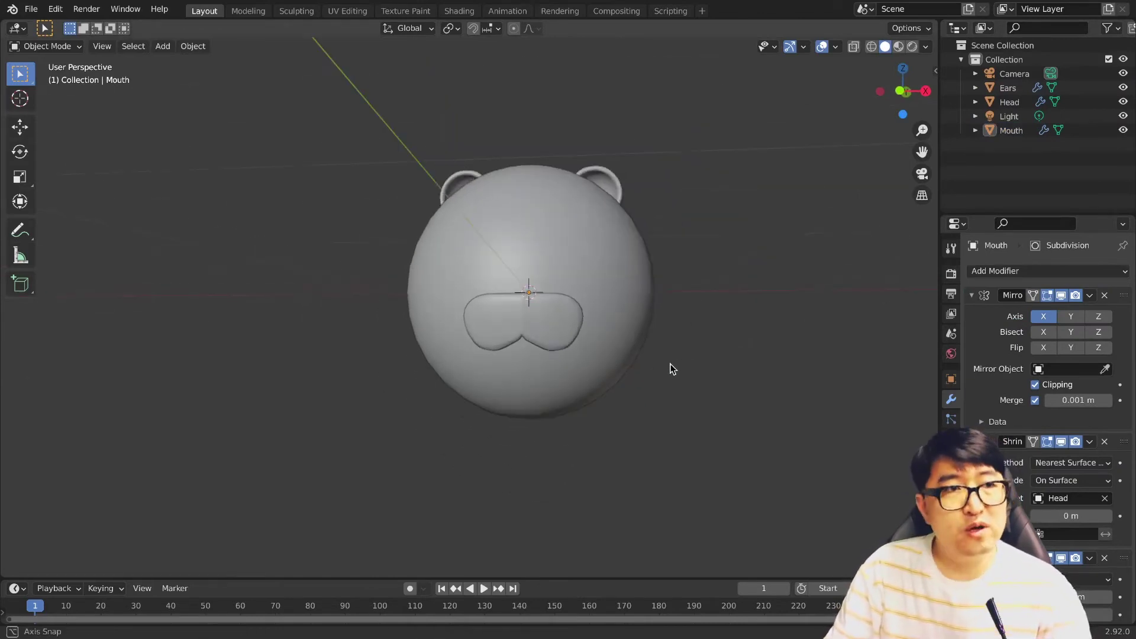
{"action": "middle_click_drag", "start_coordinate": [682, 360], "coordinate": [679, 403]}
Step: Add a plane and, in Edit Mode, rotate it 90° on X to stand upright
{"action": "key", "text": "shift+a"}
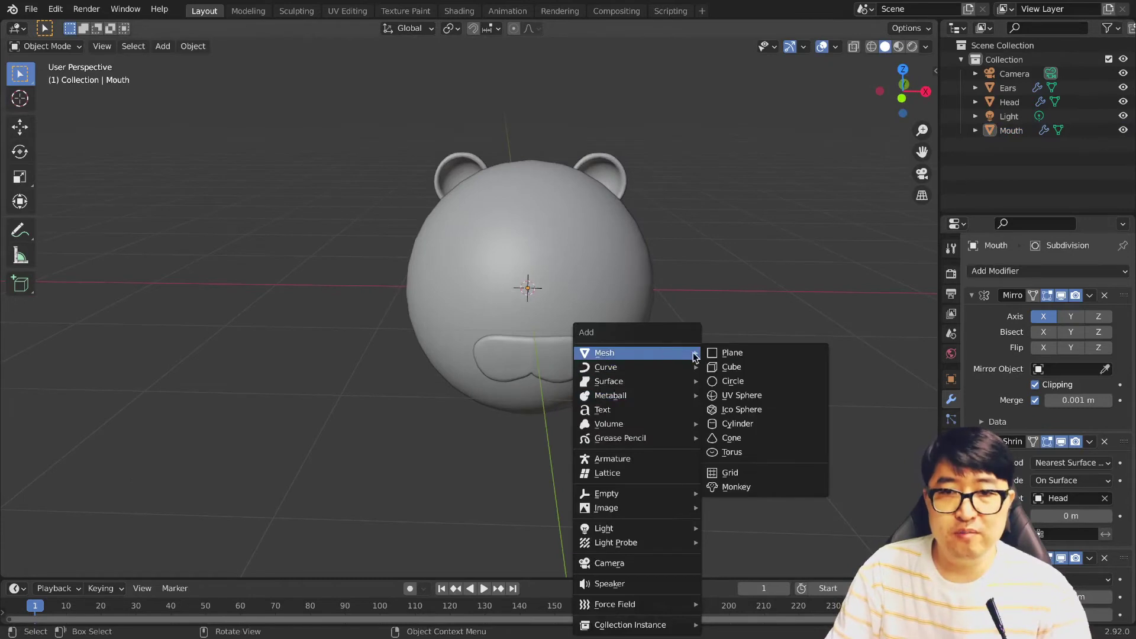
{"action": "left_click", "coordinate": [710, 354]}
{"action": "key", "text": "Tab"}
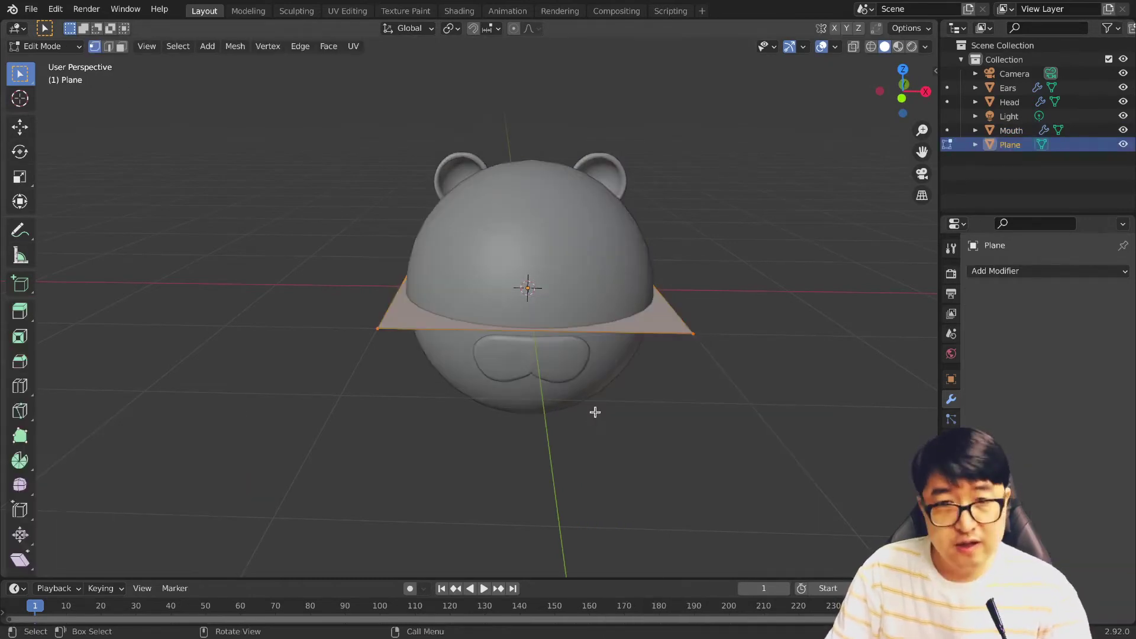
{"action": "middle_click_drag", "start_coordinate": [645, 387], "coordinate": [583, 393]}
{"action": "key", "text": "r"}
{"action": "key", "text": "x"}
{"action": "key", "text": "9"}
{"action": "key", "text": "0"}
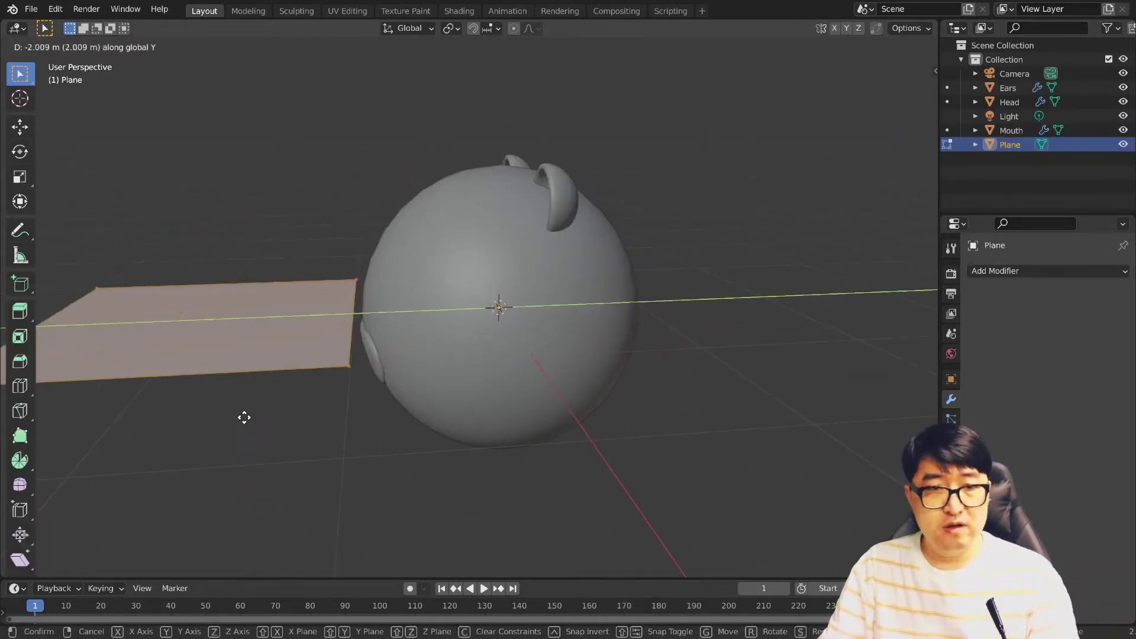
{"action": "key", "text": "Return"}
Step: Scale the plane to 0.064 and move it in front of the head above the muzzle
{"action": "middle_click_drag", "start_coordinate": [464, 418], "coordinate": [497, 459]}
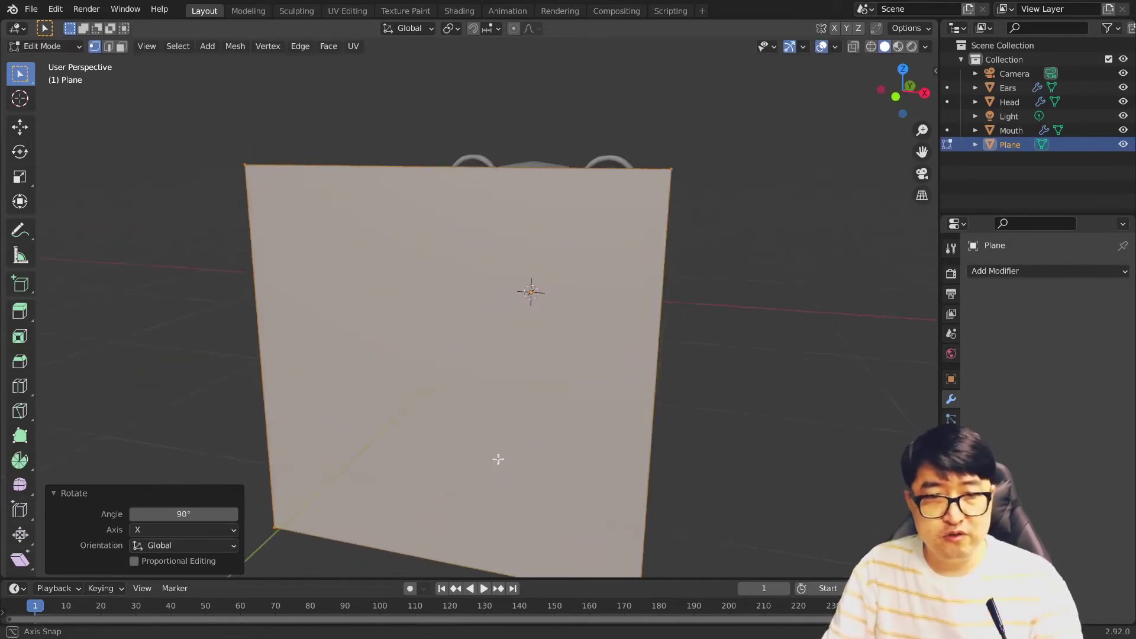
{"action": "key", "text": "s"}
{"action": "left_click", "coordinate": [470, 388]}
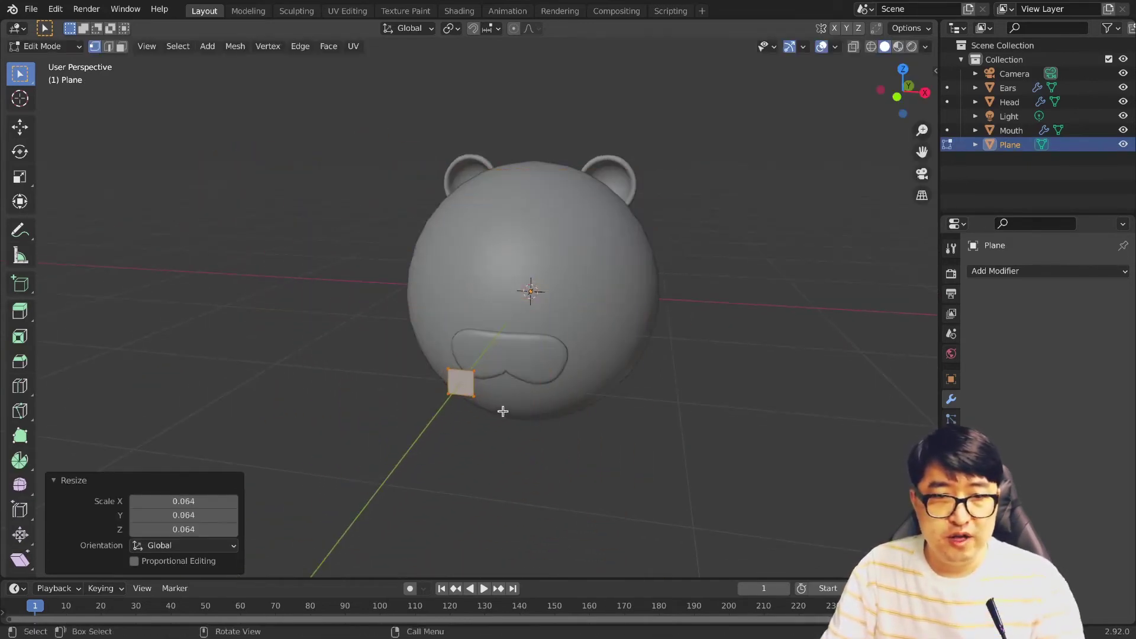
{"action": "key", "text": "KP_1"}
{"action": "scroll", "coordinate": [646, 343], "scroll_direction": "up", "scroll_amount": 4}
{"action": "key", "text": "g"}
{"action": "left_click", "coordinate": [647, 348]}
{"action": "key", "text": "KP_3"}
{"action": "scroll", "coordinate": [668, 361], "scroll_direction": "down", "scroll_amount": 4}
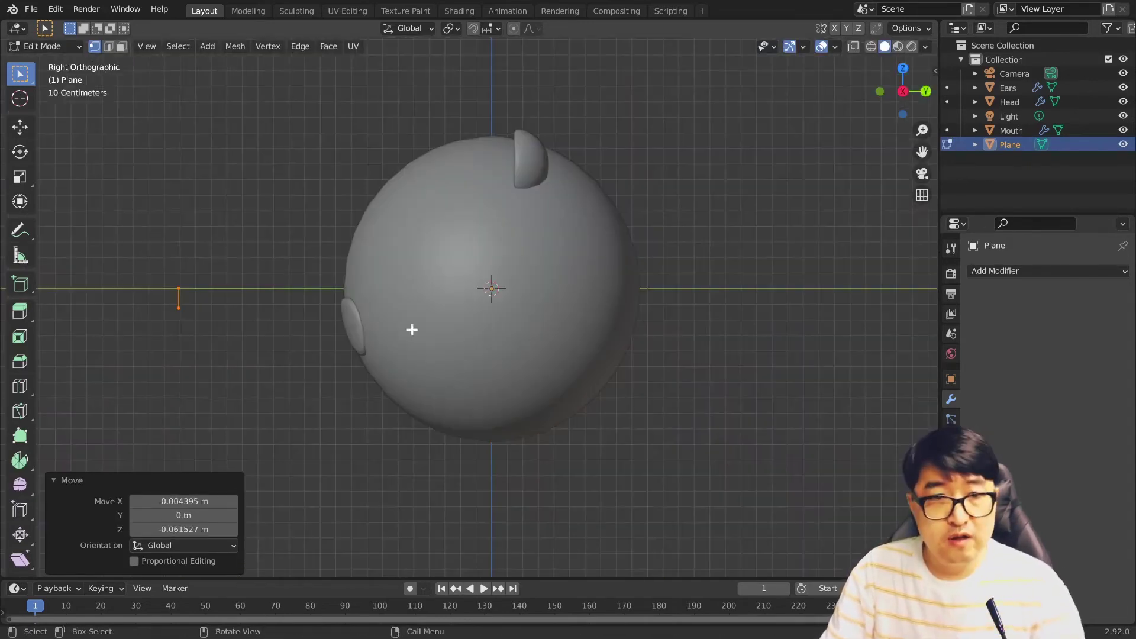
{"action": "key", "text": "g"}
{"action": "left_click", "coordinate": [360, 347]}
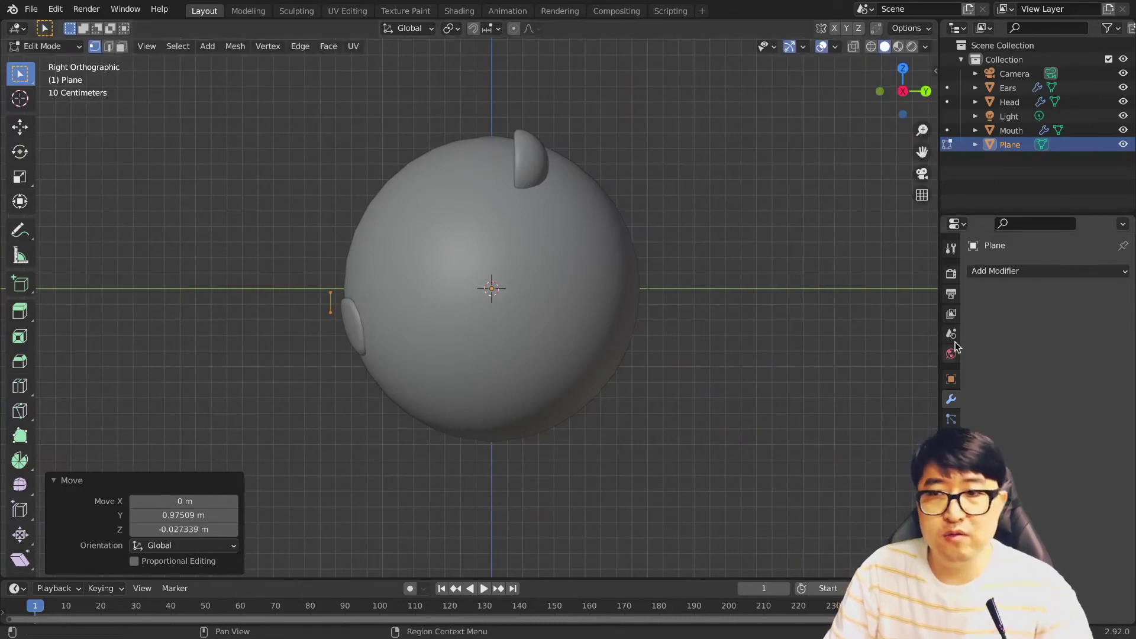
Step: Give the plane a Shrinkwrap modifier targeting Head, then a Solidify modifier
{"action": "left_click", "coordinate": [1038, 275]}
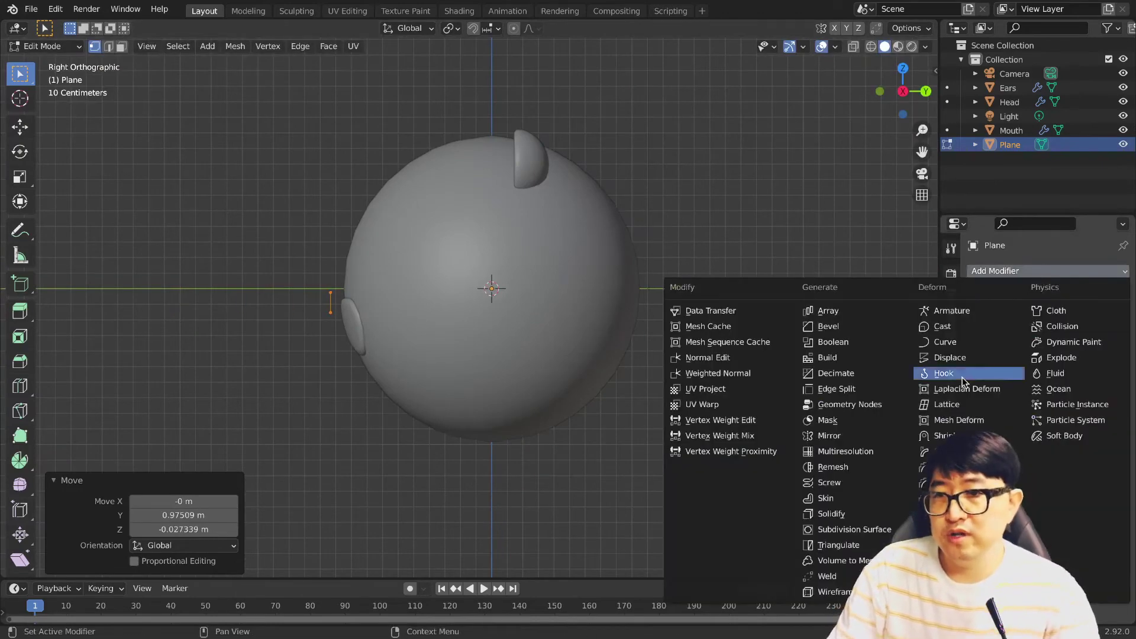
{"action": "left_click", "coordinate": [941, 438]}
{"action": "left_click", "coordinate": [1105, 352]}
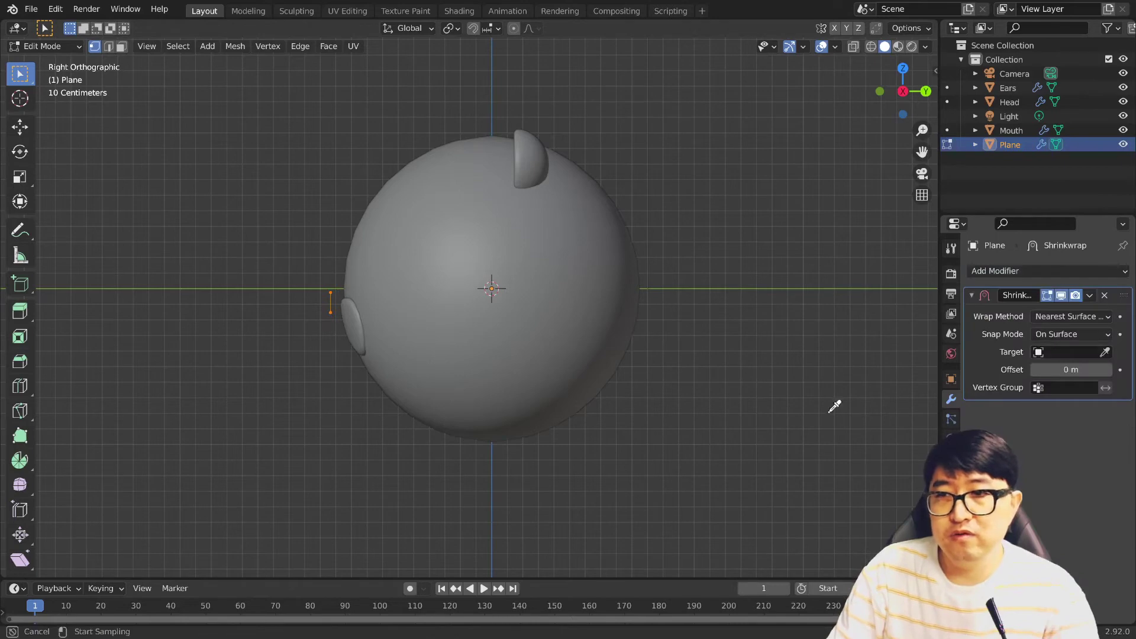
{"action": "left_click", "coordinate": [462, 243]}
{"action": "mouse_move", "coordinate": [462, 243]}
{"action": "middle_mouse_down"}
{"action": "mouse_move", "coordinate": [387, 387]}
{"action": "mouse_move", "coordinate": [500, 399]}
{"action": "middle_mouse_up"}
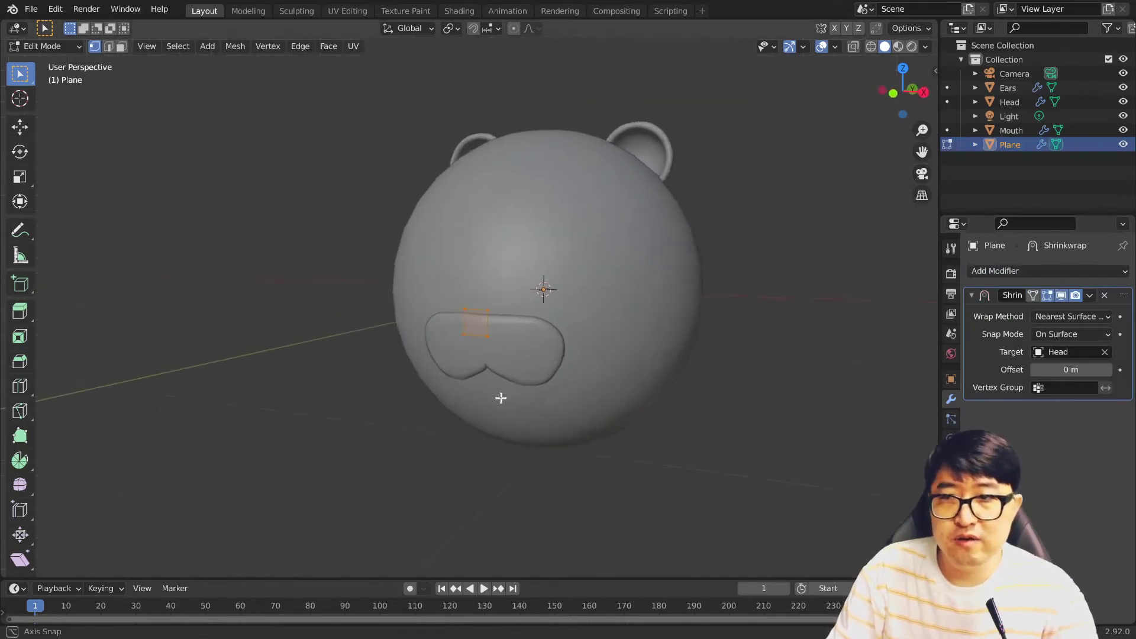
{"action": "left_click", "coordinate": [1041, 271]}
{"action": "left_click", "coordinate": [849, 511]}
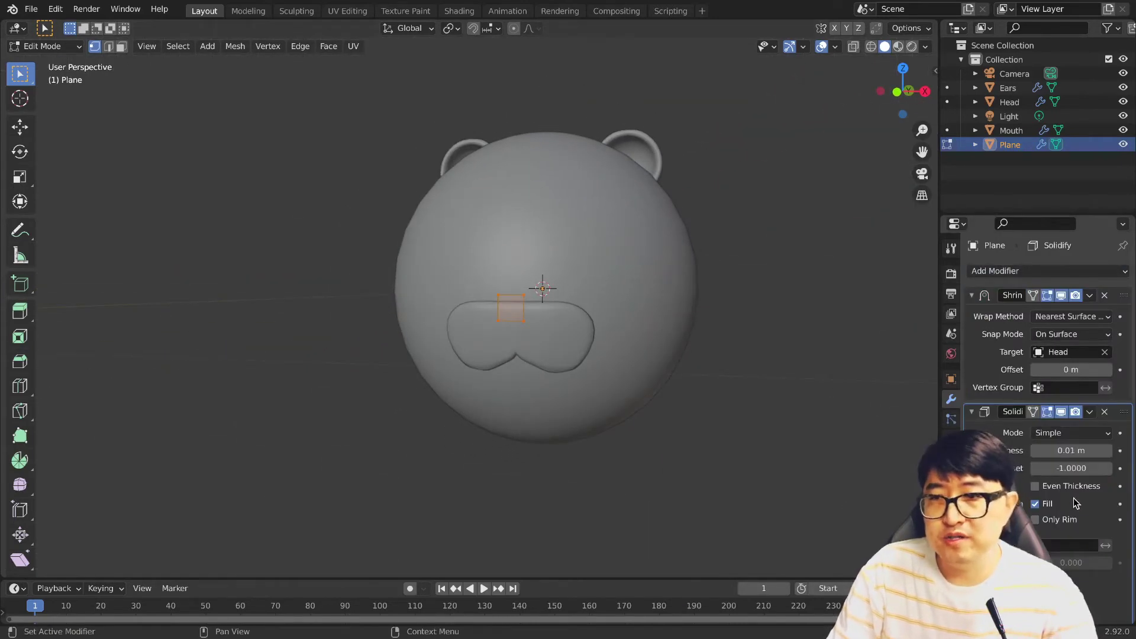
Step: Raise the nose's Solidify thickness toward 0.17 m and add a Subdivision modifier
{"action": "left_click", "coordinate": [1108, 452]}
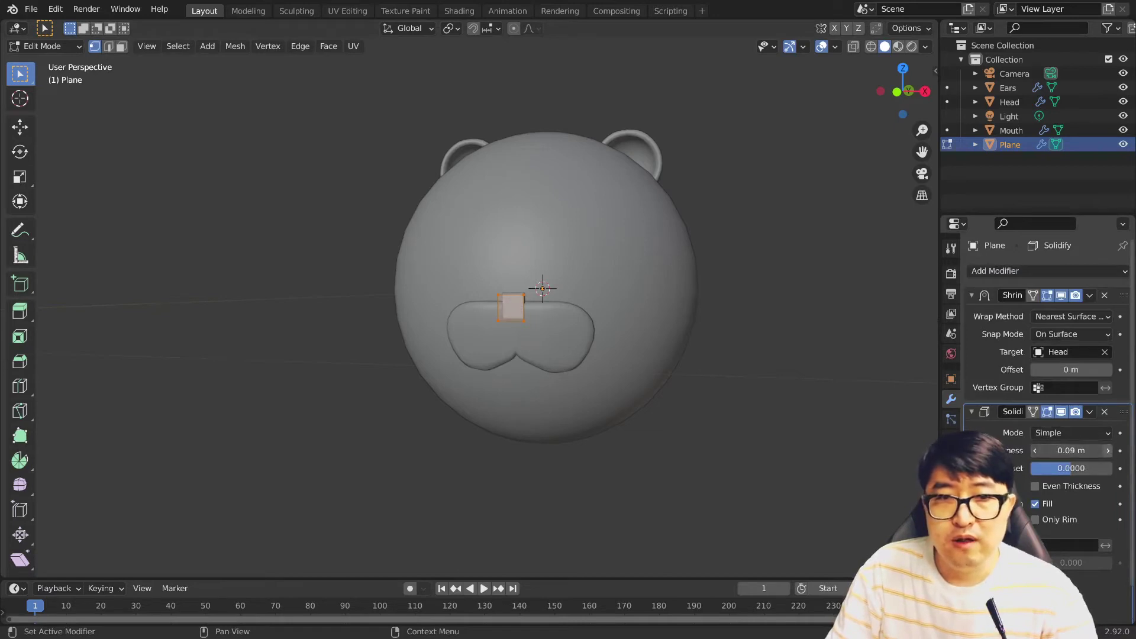
{"action": "middle_click_drag", "start_coordinate": [651, 414], "coordinate": [739, 414]}
{"action": "left_click", "coordinate": [971, 412]}
{"action": "left_click", "coordinate": [1126, 272]}
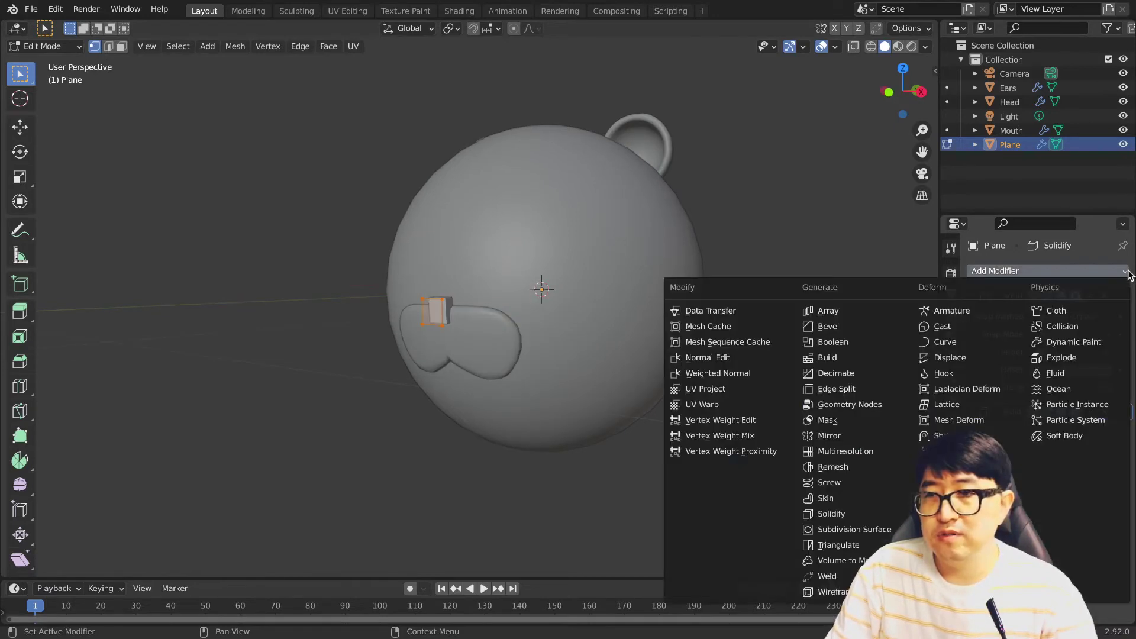
{"action": "left_click", "coordinate": [854, 530]}
{"action": "scroll", "coordinate": [854, 535], "scroll_direction": "up", "scroll_amount": 4}
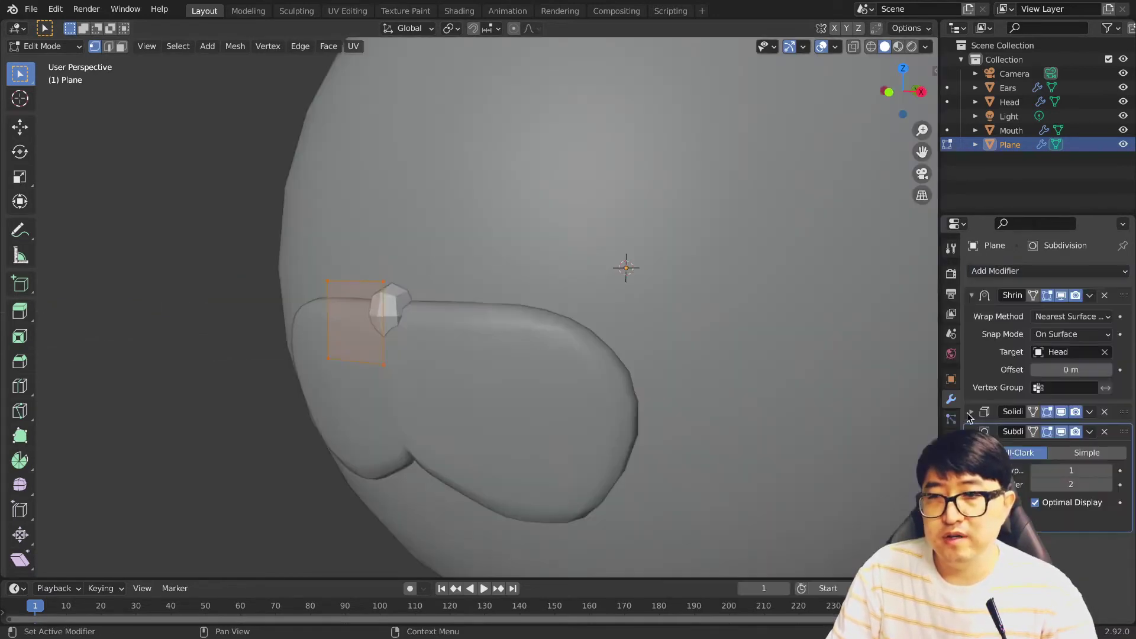
{"action": "left_click", "coordinate": [1108, 451]}
{"action": "left_click", "coordinate": [1109, 452]}
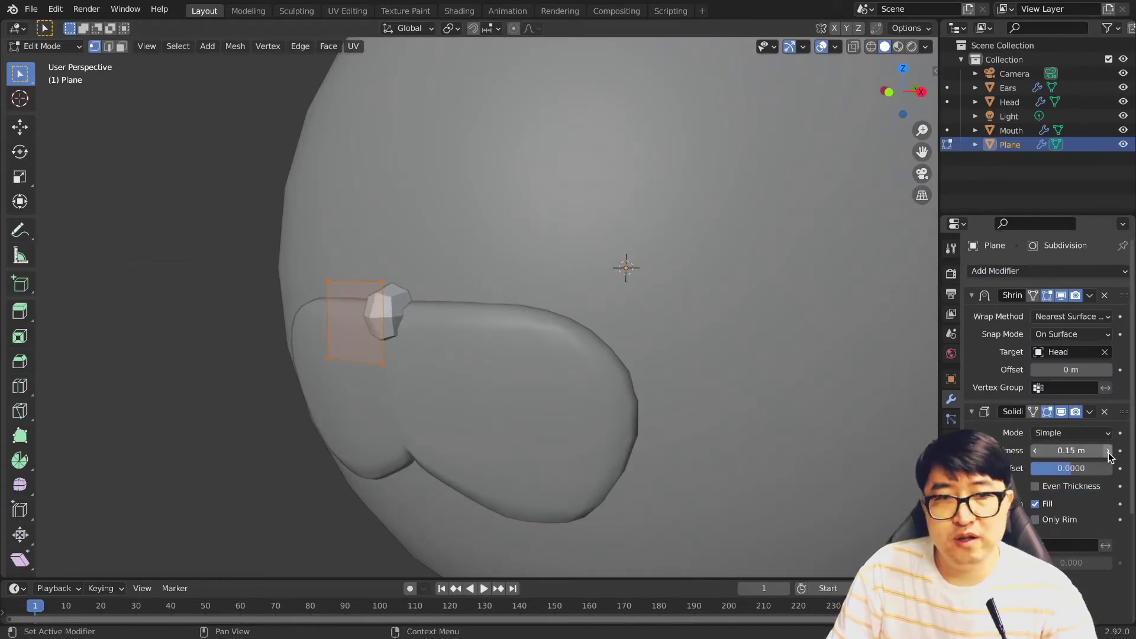
Step: Shade the nose plane smooth, viewed from the front
{"action": "key", "text": "KP_1"}
{"action": "key", "text": "s"}
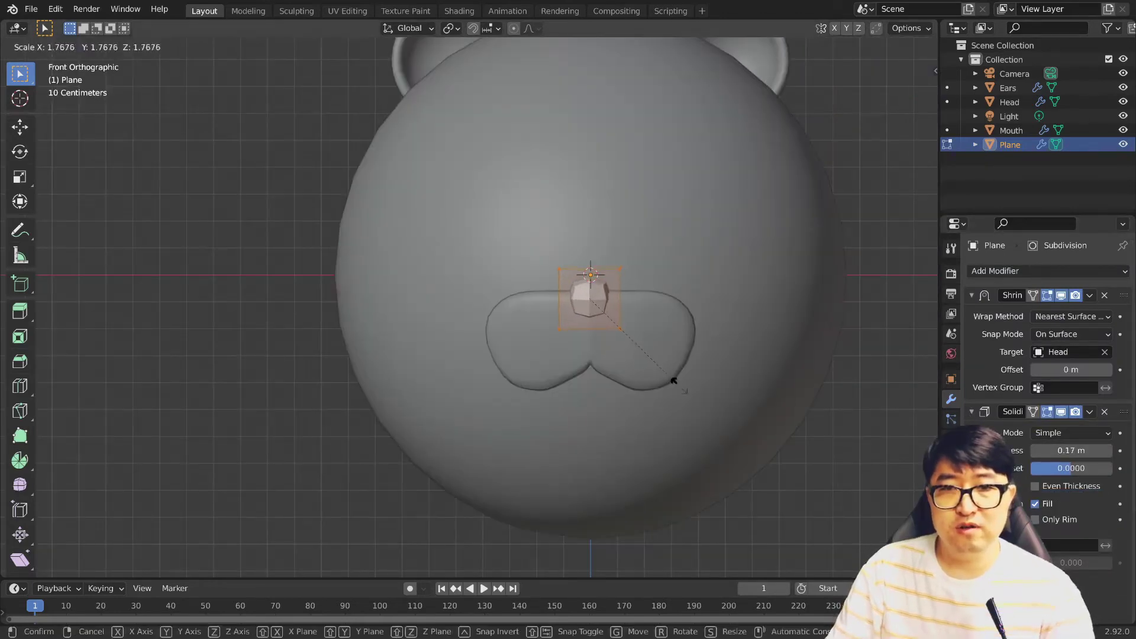
{"action": "right_click", "coordinate": [689, 393]}
{"action": "scroll", "coordinate": [558, 292], "scroll_direction": "down", "scroll_amount": 1}
{"action": "right_click", "coordinate": [558, 292]}
{"action": "left_click", "coordinate": [558, 294]}
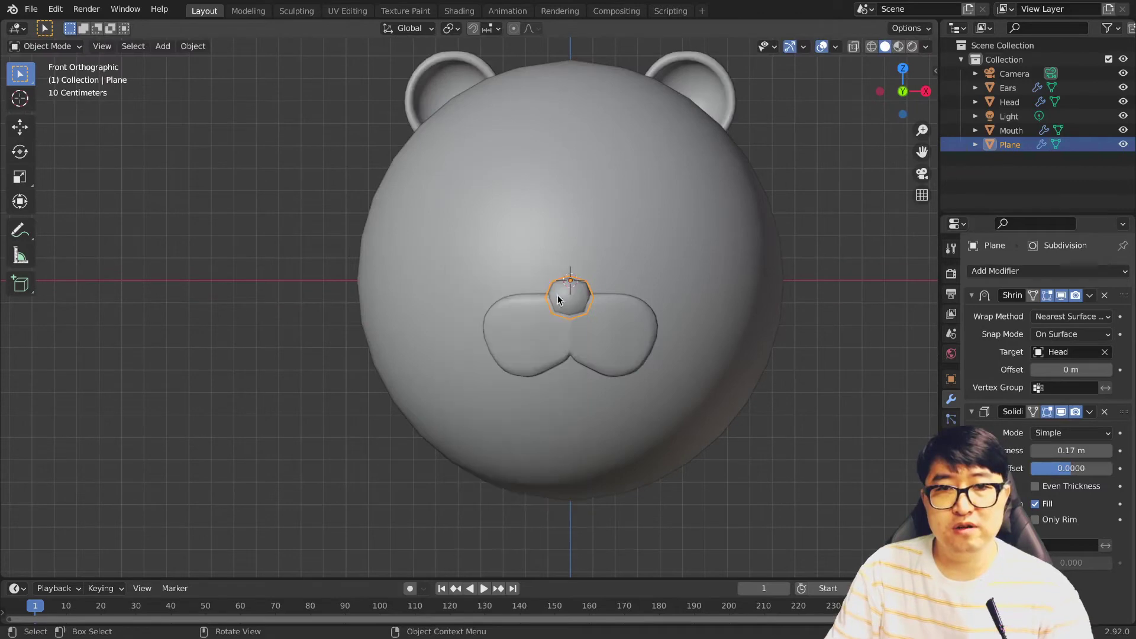
Step: Deselect the nose, return to front view and enter Edit Mode on the nose mesh
{"action": "left_click", "coordinate": [795, 428]}
{"action": "mouse_move", "coordinate": [795, 429]}
{"action": "middle_mouse_down"}
{"action": "mouse_move", "coordinate": [811, 432]}
{"action": "mouse_move", "coordinate": [743, 439]}
{"action": "middle_mouse_up"}
{"action": "scroll", "coordinate": [690, 381], "scroll_direction": "down", "scroll_amount": 3}
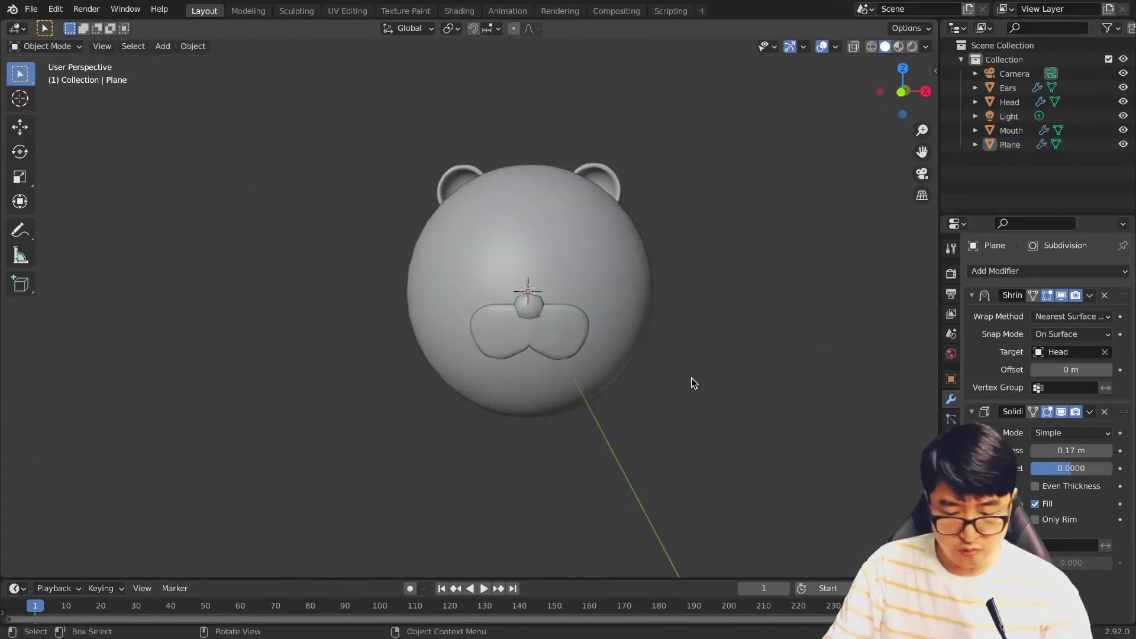
{"action": "key", "text": "KP_1"}
{"action": "scroll", "coordinate": [693, 383], "scroll_direction": "up", "scroll_amount": 2}
{"action": "scroll", "coordinate": [579, 317], "scroll_direction": "up", "scroll_amount": 2}
{"action": "key", "text": "Tab"}
Step: Resize the nose mesh and subdivide it
{"action": "key", "text": "s"}
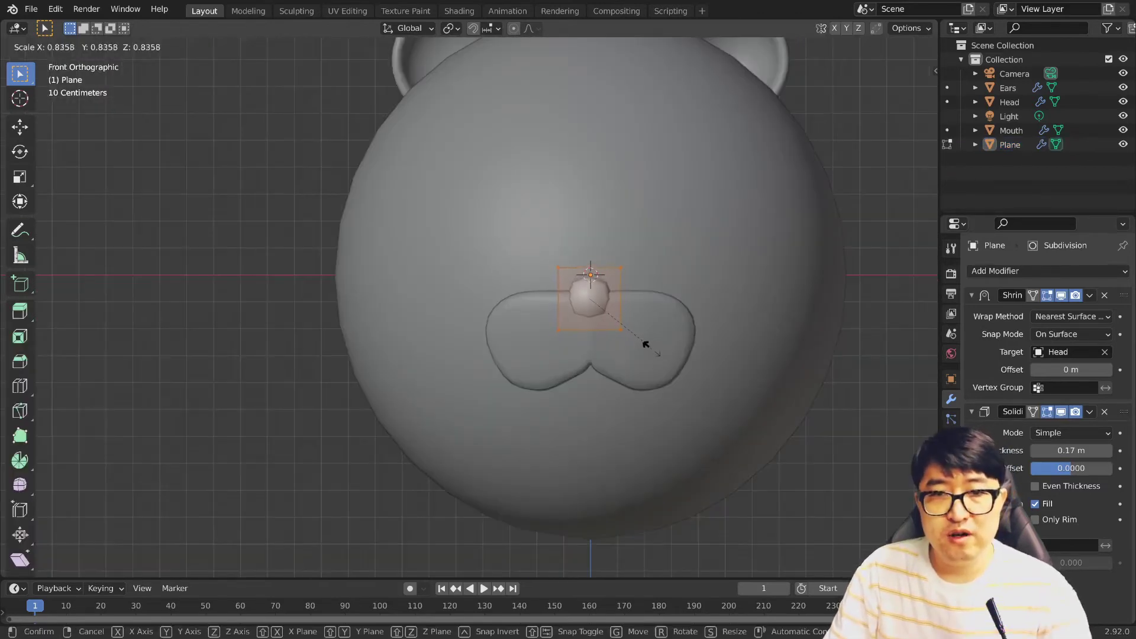
{"action": "left_click", "coordinate": [646, 344]}
{"action": "right_click", "coordinate": [604, 319]}
{"action": "left_click", "coordinate": [603, 318]}
{"action": "scroll", "coordinate": [591, 314], "scroll_direction": "up", "scroll_amount": 1}
{"action": "scroll", "coordinate": [616, 346], "scroll_direction": "up", "scroll_amount": 1}
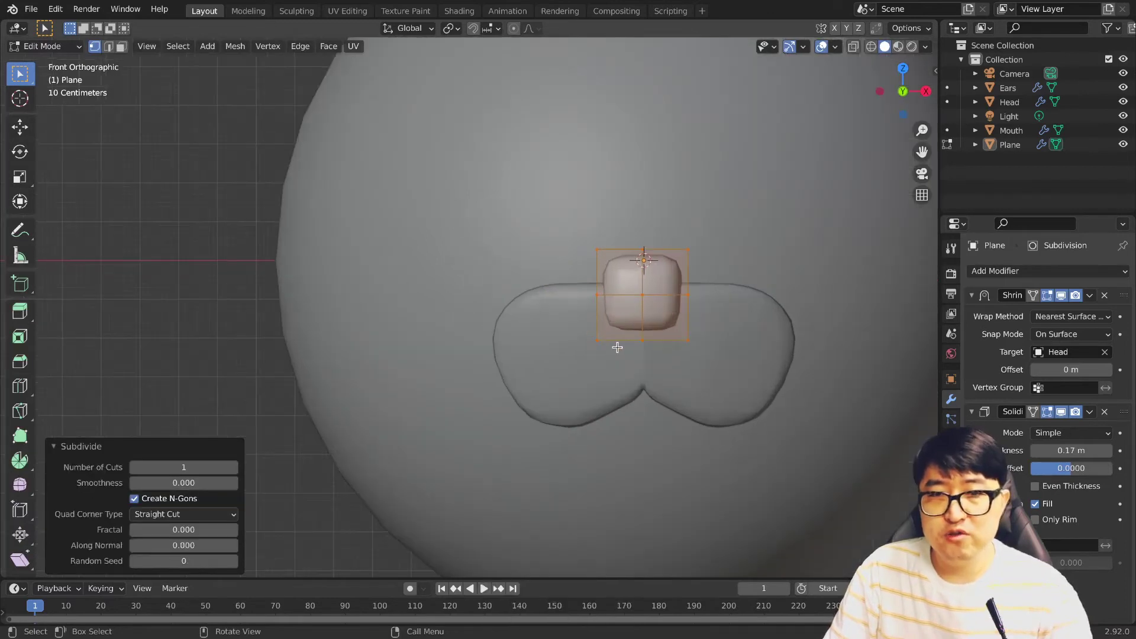
Step: Narrow the nose's bottom vertices along X and raise them so the nose tapers
{"action": "left_click", "coordinate": [618, 348]}
{"action": "key", "text": "s"}
{"action": "key", "text": "x"}
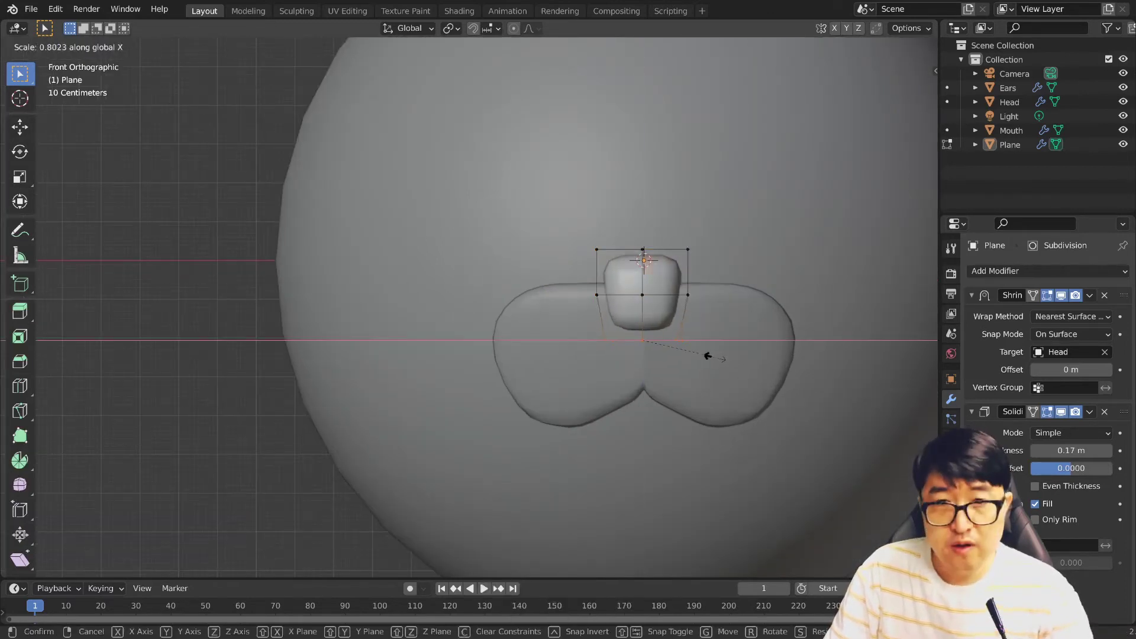
{"action": "left_click", "coordinate": [710, 350]}
{"action": "key", "text": "g"}
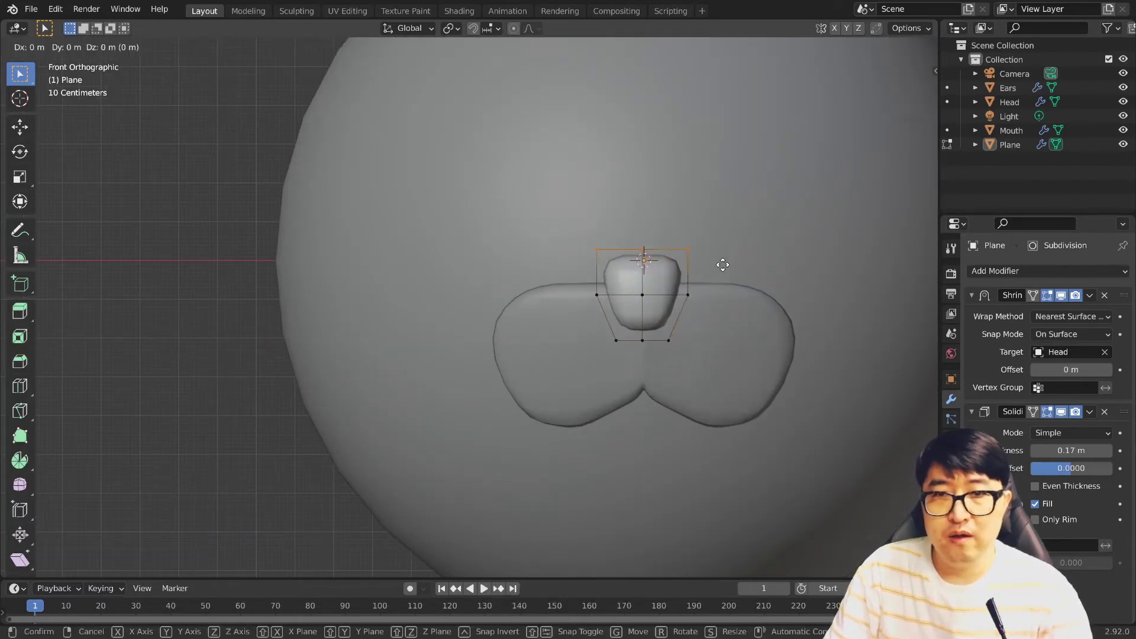
{"action": "left_click", "coordinate": [718, 272]}
{"action": "scroll", "coordinate": [770, 385], "scroll_direction": "down", "scroll_amount": 2}
{"action": "left_click", "coordinate": [817, 450]}
{"action": "mouse_move", "coordinate": [817, 450]}
{"action": "middle_mouse_down"}
{"action": "mouse_move", "coordinate": [714, 448]}
{"action": "mouse_move", "coordinate": [858, 456]}
{"action": "middle_mouse_up"}
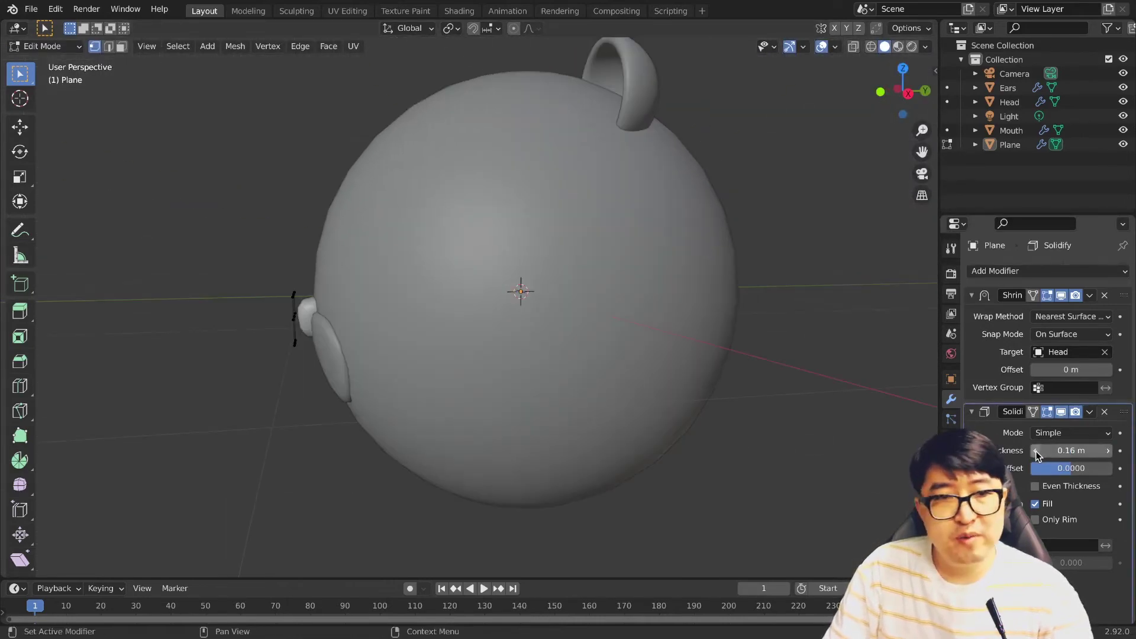
Step: Lower the nose's Solidify thickness to 0.13 m and return to Object Mode
{"action": "left_click", "coordinate": [1036, 451]}
{"action": "middle_click_drag", "start_coordinate": [674, 441], "coordinate": [730, 437]}
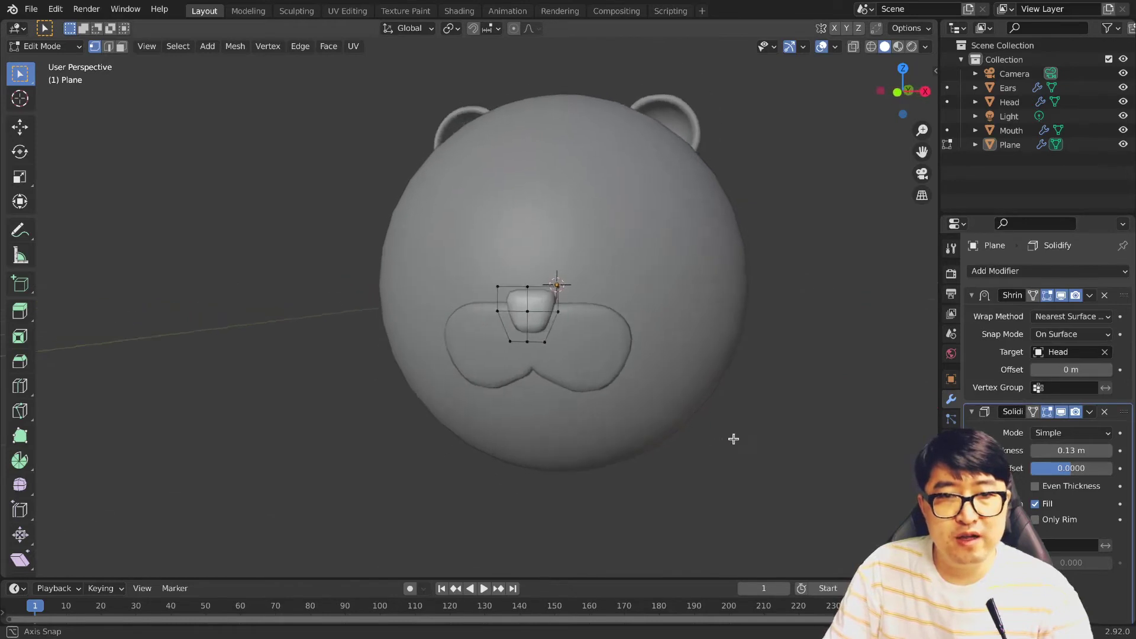
{"action": "key", "text": "Tab"}
{"action": "scroll", "coordinate": [629, 414], "scroll_direction": "down", "scroll_amount": 4}
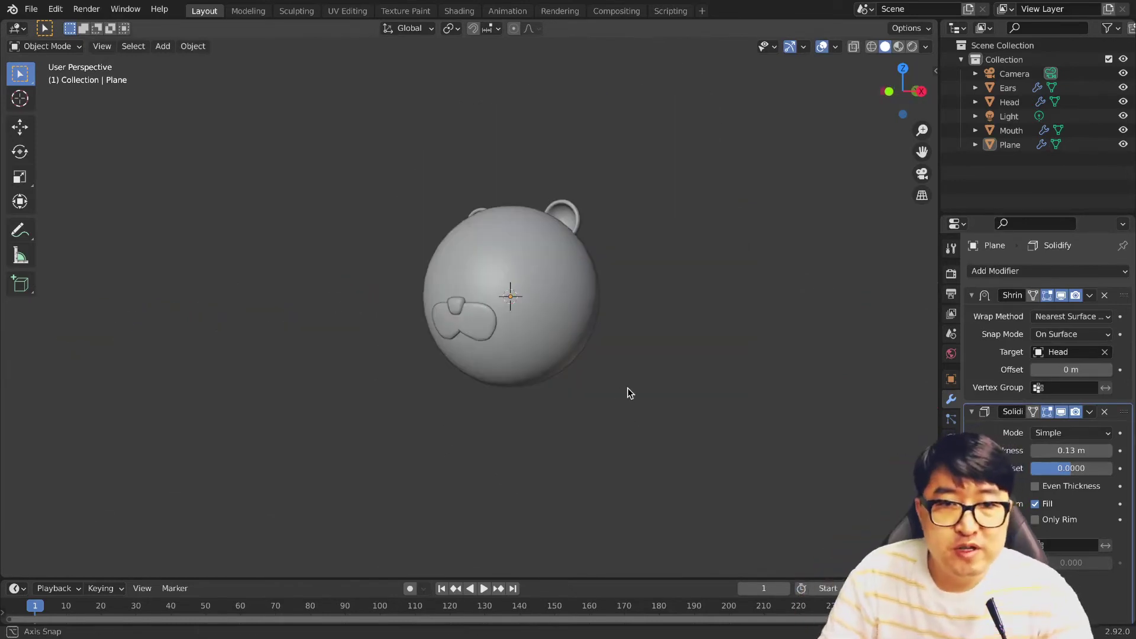
{"action": "middle_click_drag", "start_coordinate": [627, 388], "coordinate": [569, 461]}
{"action": "key", "text": "shift+a"}
Step: Add Plane.001 and, in Edit Mode, move it forward along Y
{"action": "left_click", "coordinate": [624, 353]}
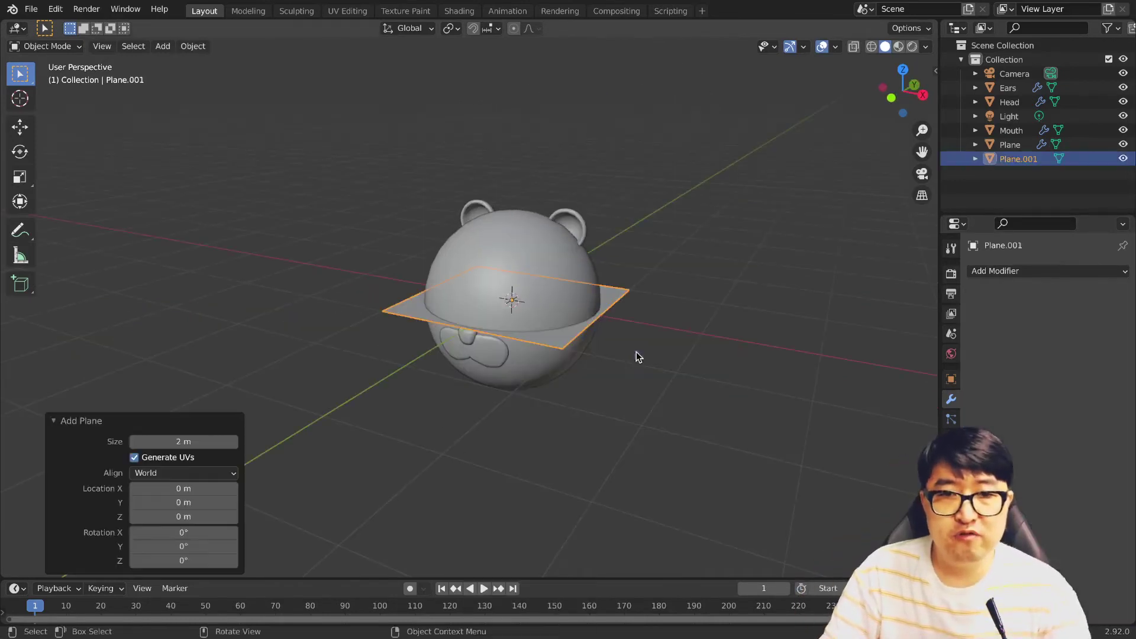
{"action": "key", "text": "Tab"}
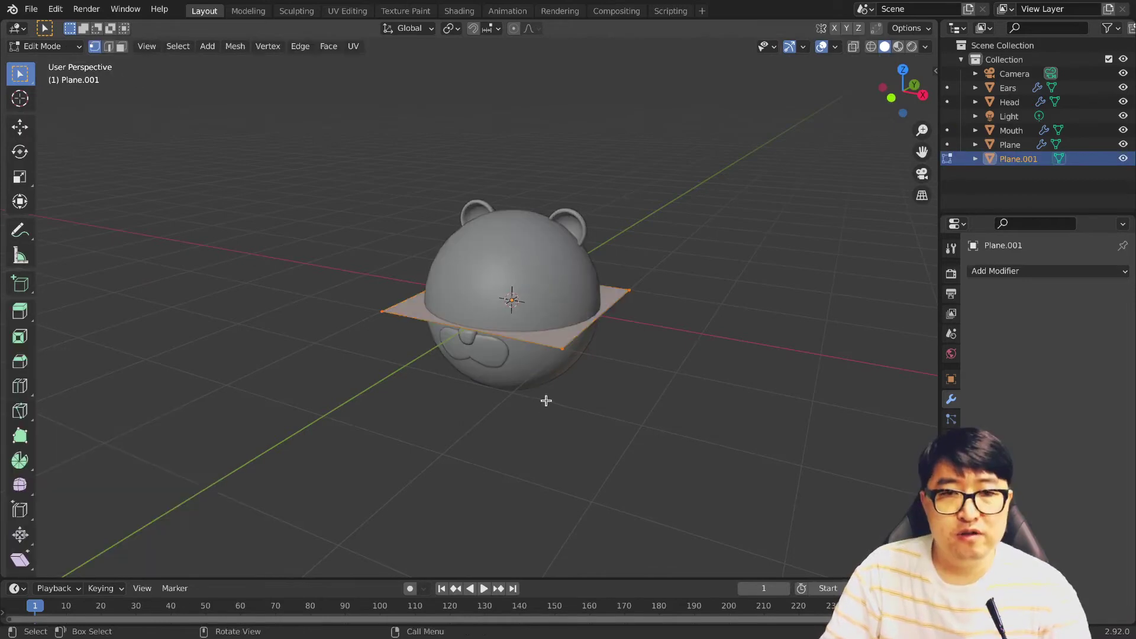
{"action": "key", "text": "g"}
{"action": "key", "text": "y"}
{"action": "left_click", "coordinate": [496, 484]}
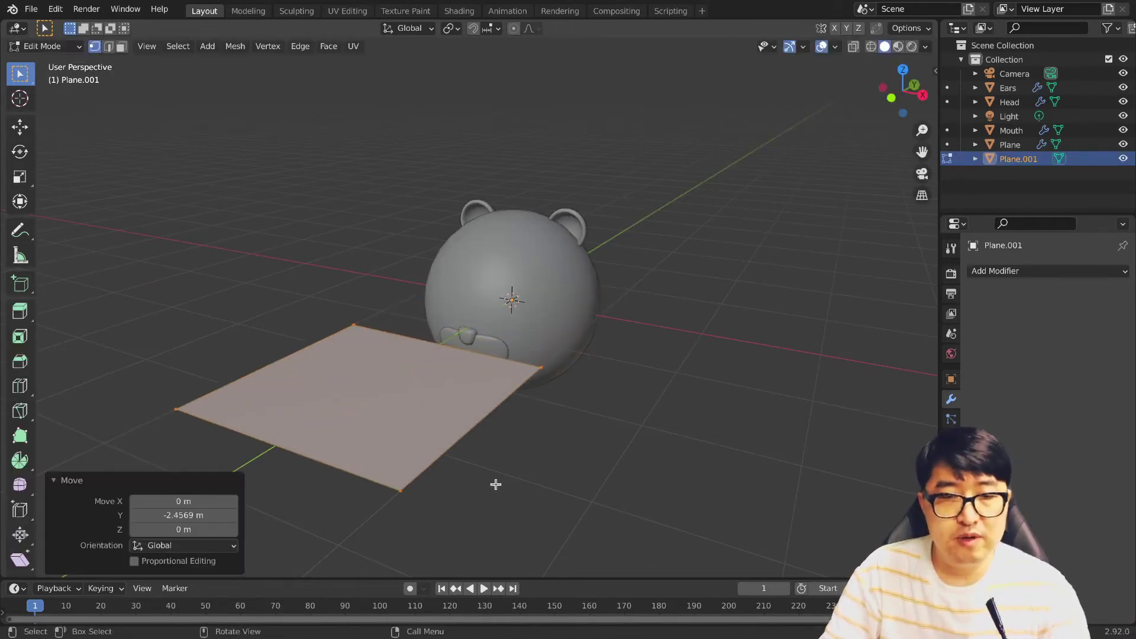
{"action": "middle_click_drag", "start_coordinate": [496, 484], "coordinate": [559, 469]}
Step: Rotate the plane 90° on X and shrink it to 0.177
{"action": "type", "text": "rx90"}
{"action": "key", "text": "Return"}
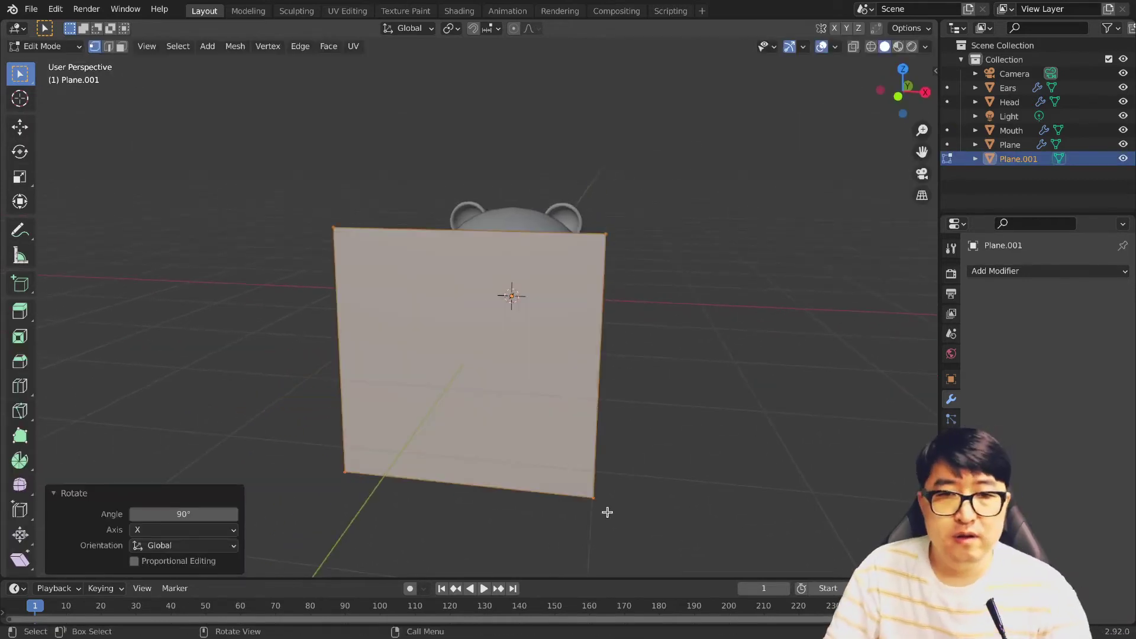
{"action": "key", "text": "s"}
{"action": "left_click", "coordinate": [528, 334]}
{"action": "key", "text": "KP_1"}
{"action": "scroll", "coordinate": [550, 348], "scroll_direction": "up", "scroll_amount": 2}
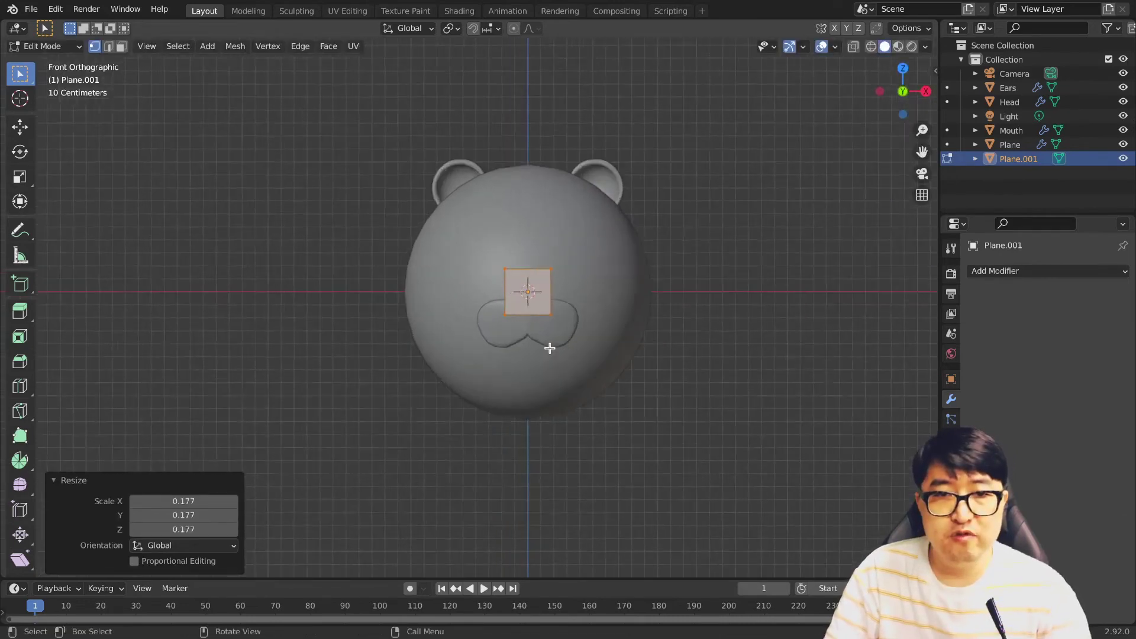
{"action": "scroll", "coordinate": [550, 348], "scroll_direction": "up", "scroll_amount": 2}
{"action": "scroll", "coordinate": [550, 348], "scroll_direction": "up", "scroll_amount": 1}
Step: Flatten the plane into a thin strip on the upper right of the forehead
{"action": "key", "text": "s"}
{"action": "key", "text": "z"}
{"action": "left_click", "coordinate": [740, 320]}
{"action": "key", "text": "g"}
{"action": "key", "text": "z"}
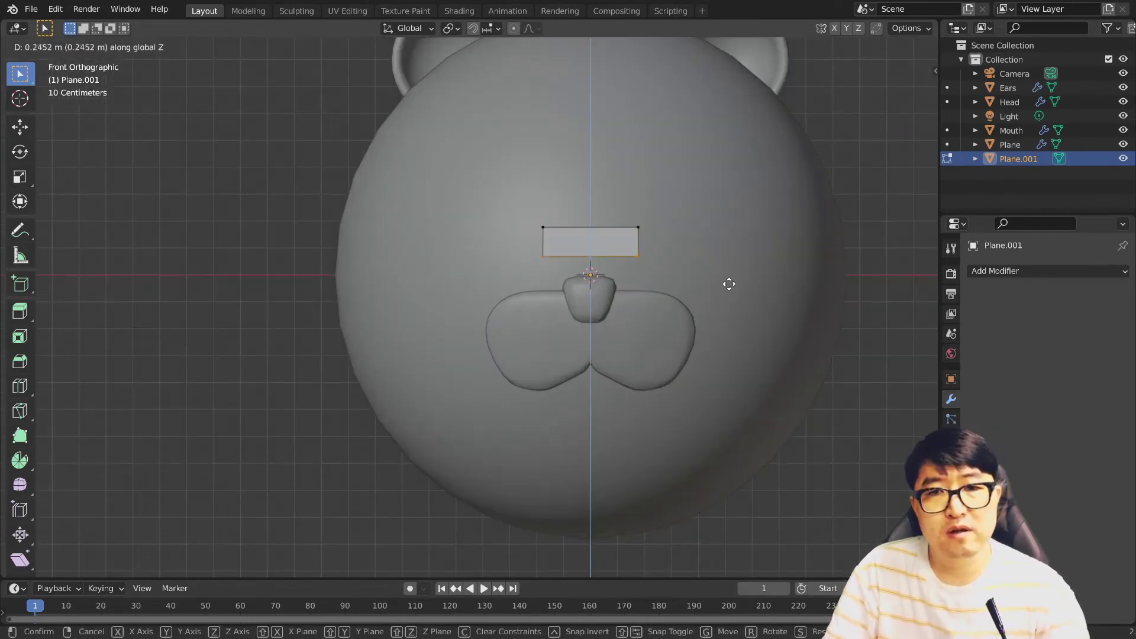
{"action": "left_click", "coordinate": [729, 284]}
{"action": "key", "text": "g"}
{"action": "left_click", "coordinate": [789, 221]}
Step: Adjust the strip's depth from the right side view so it sits against the forehead
{"action": "middle_click_drag", "start_coordinate": [789, 221], "coordinate": [804, 294]}
{"action": "scroll", "coordinate": [776, 320], "scroll_direction": "down", "scroll_amount": 3}
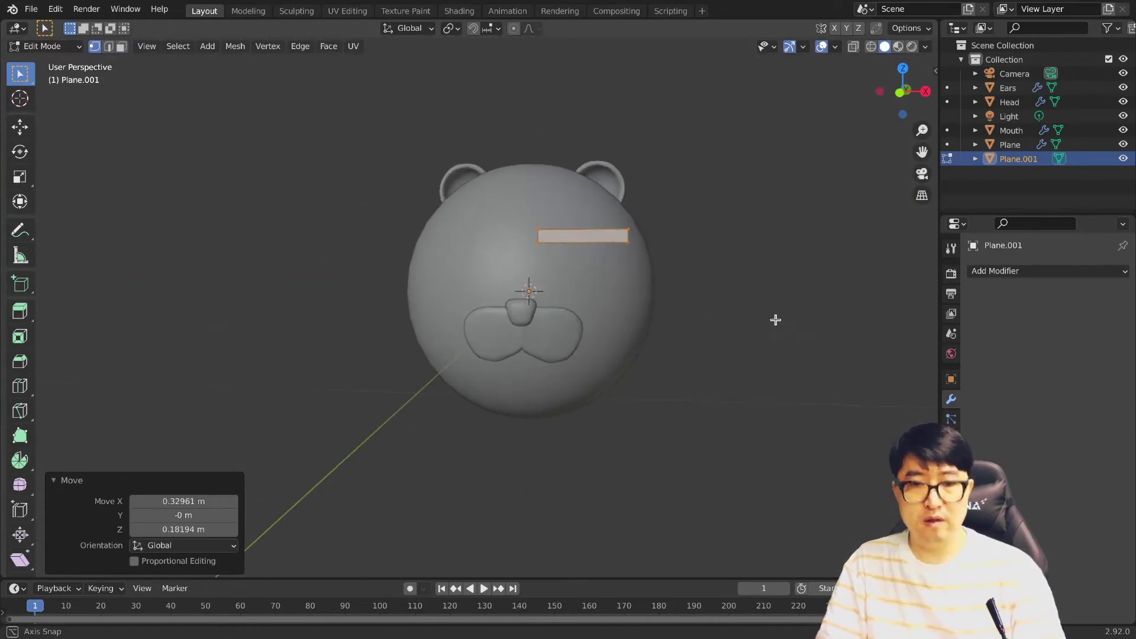
{"action": "key", "text": "KP_3"}
{"action": "key", "text": "g"}
{"action": "left_click", "coordinate": [335, 310]}
{"action": "middle_click_drag", "start_coordinate": [335, 309], "coordinate": [533, 308]}
{"action": "left_click", "coordinate": [1048, 270]}
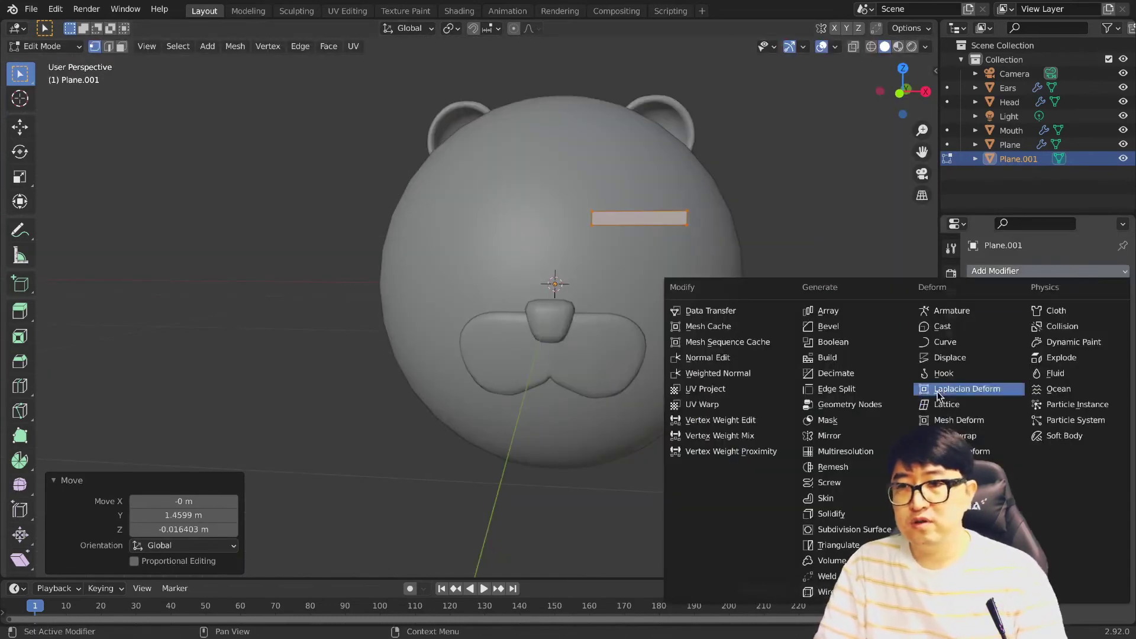
Step: Add a Shrinkwrap modifier to the strip with Head as its target
{"action": "left_click", "coordinate": [965, 436]}
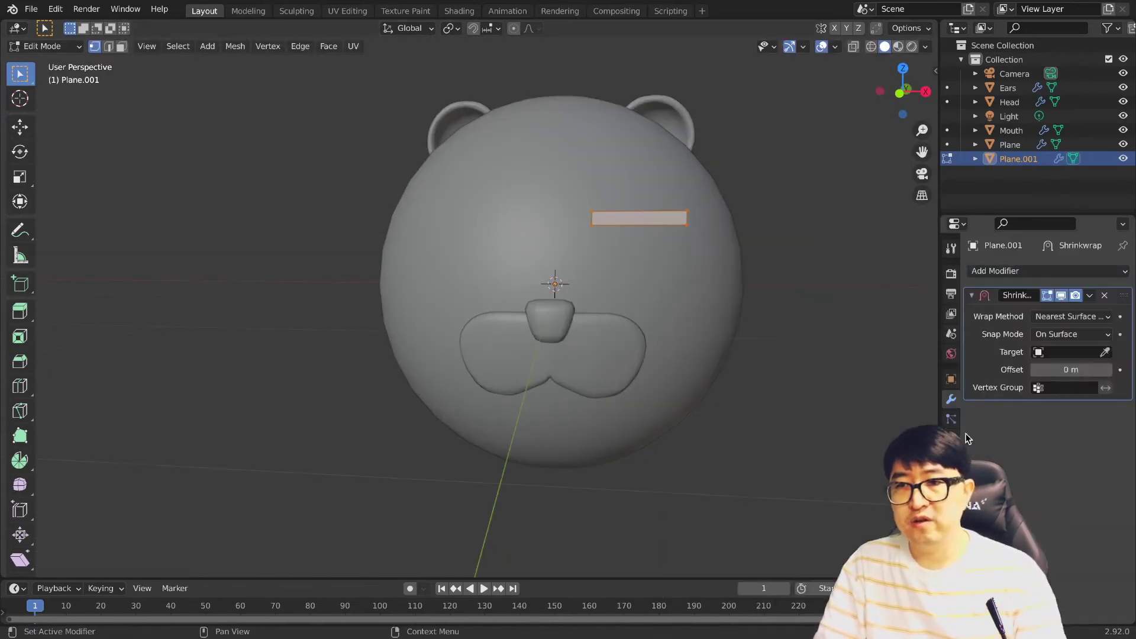
{"action": "left_click", "coordinate": [1106, 353]}
{"action": "left_click", "coordinate": [628, 290]}
{"action": "mouse_move", "coordinate": [781, 406]}
{"action": "middle_mouse_down"}
{"action": "mouse_move", "coordinate": [662, 426]}
{"action": "mouse_move", "coordinate": [723, 426]}
{"action": "mouse_move", "coordinate": [713, 457]}
{"action": "middle_mouse_up"}
{"action": "scroll", "coordinate": [572, 356], "scroll_direction": "up", "scroll_amount": 3}
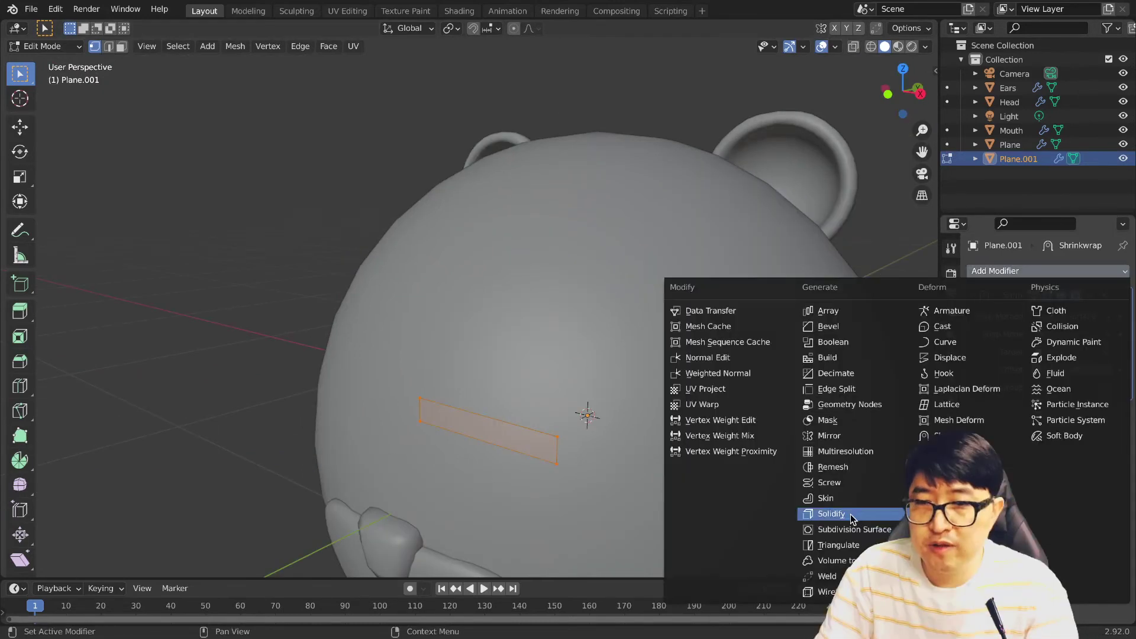
Step: Add a Solidify modifier with 0.05 m thickness and 0 offset
{"action": "left_click", "coordinate": [837, 510]}
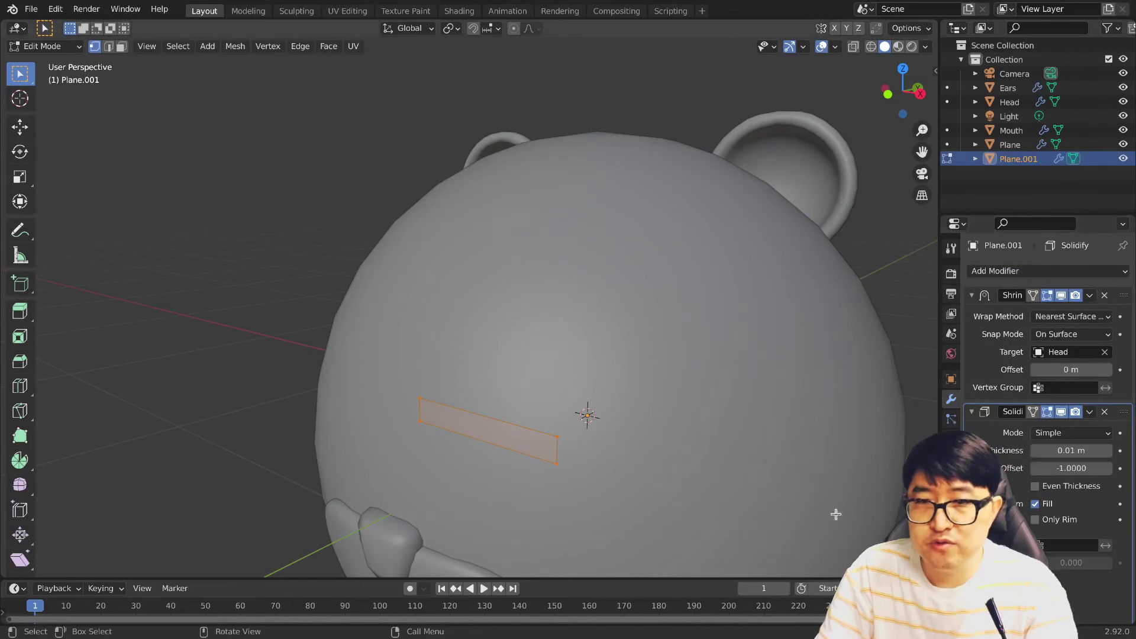
{"action": "double_click", "coordinate": [1071, 450]}
{"action": "type", "text": "0.05"}
{"action": "key", "text": "Return"}
{"action": "key", "text": "BackSpace"}
{"action": "mouse_move", "coordinate": [721, 483]}
{"action": "middle_mouse_down"}
{"action": "mouse_move", "coordinate": [712, 510]}
{"action": "mouse_move", "coordinate": [697, 419]}
{"action": "mouse_move", "coordinate": [730, 464]}
{"action": "mouse_move", "coordinate": [765, 461]}
{"action": "middle_mouse_up"}
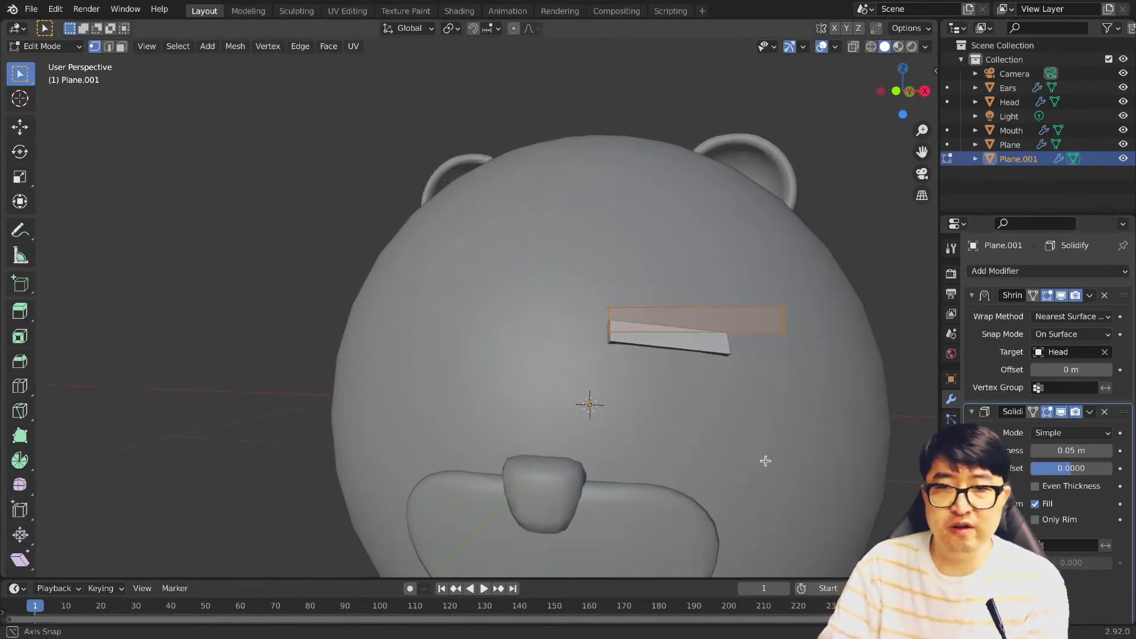
{"action": "right_click", "coordinate": [728, 321]}
Step: Subdivide the brow strip and add centred loop cuts across it
{"action": "left_click", "coordinate": [728, 321]}
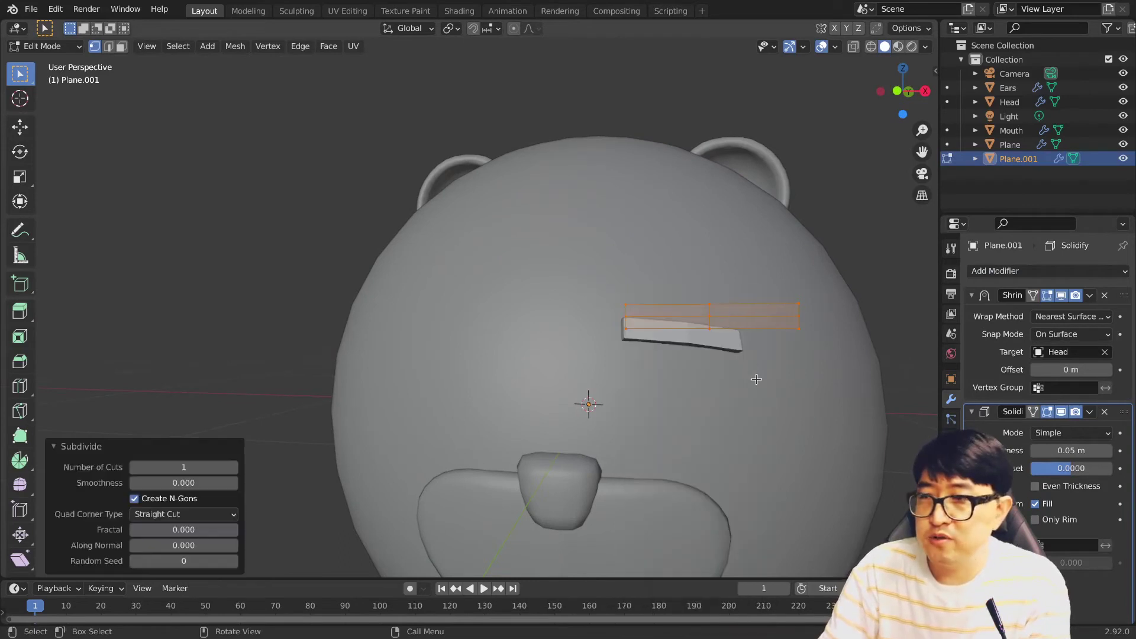
{"action": "scroll", "coordinate": [756, 380], "scroll_direction": "down", "scroll_amount": 3}
{"action": "scroll", "coordinate": [677, 353], "scroll_direction": "up", "scroll_amount": 3}
{"action": "middle_click_drag", "start_coordinate": [783, 365], "coordinate": [775, 364]}
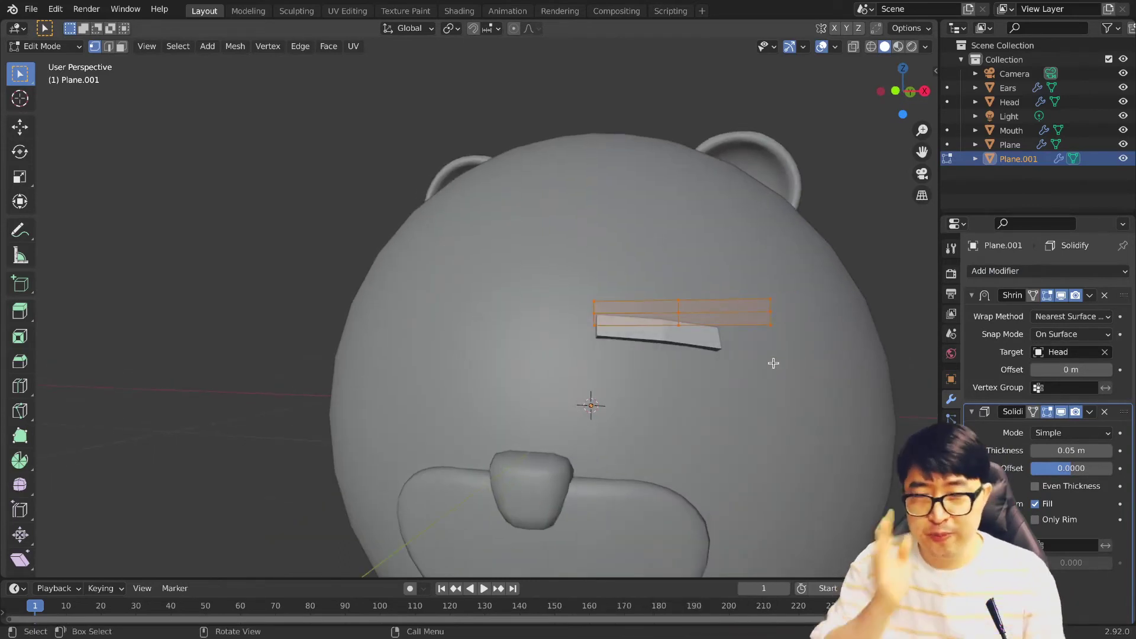
{"action": "left_click", "coordinate": [628, 302]}
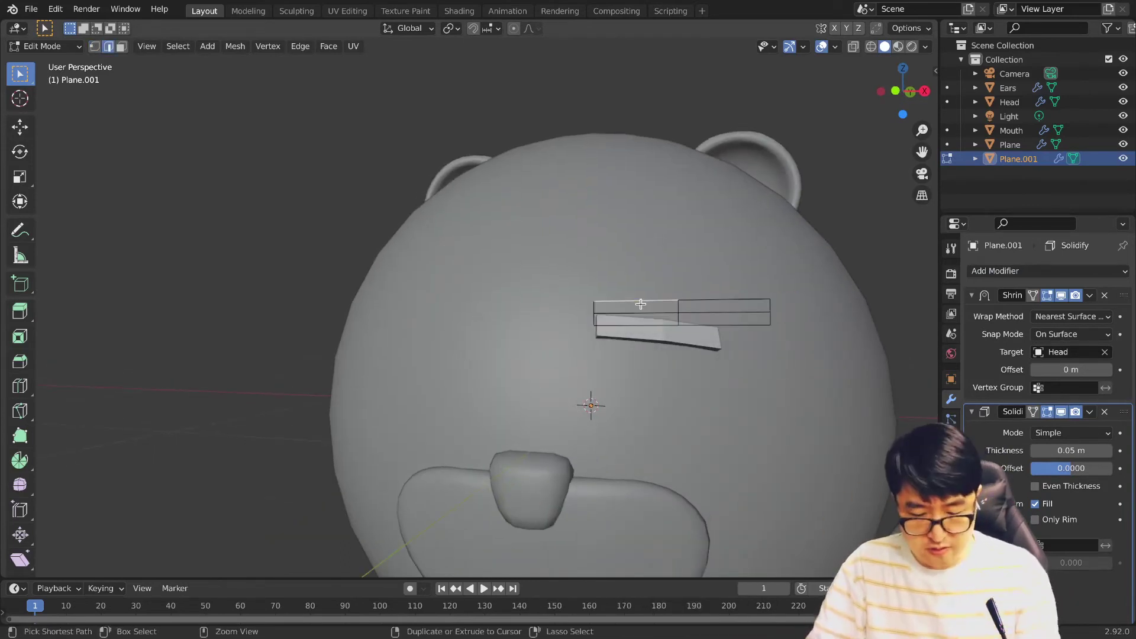
{"action": "key", "text": "g"}
{"action": "key", "text": "g"}
{"action": "right_click", "coordinate": [728, 301]}
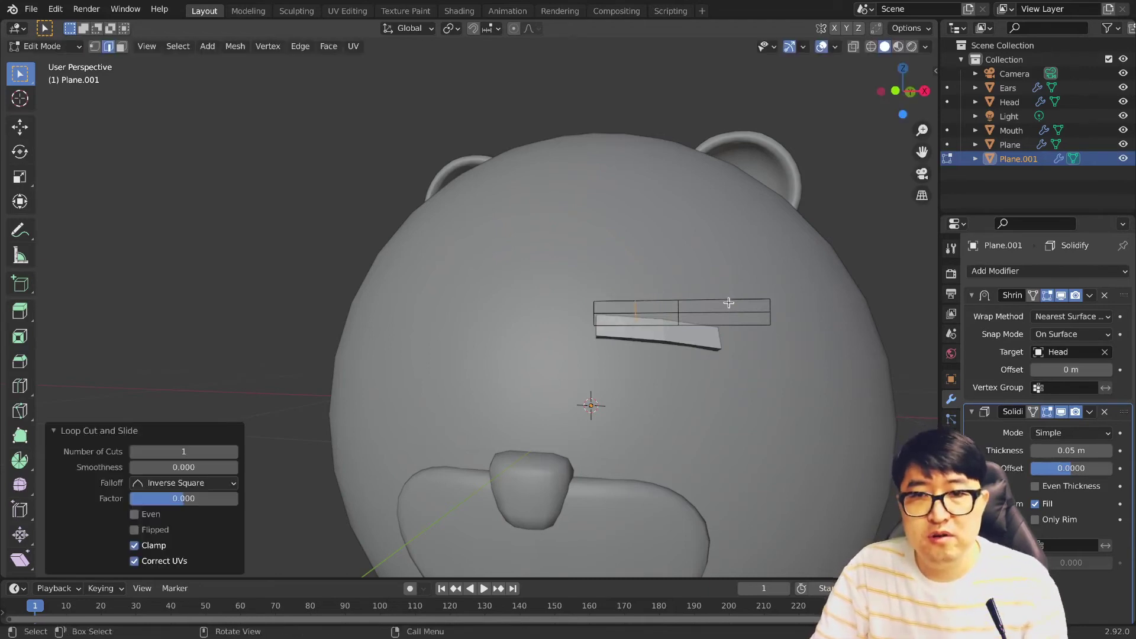
{"action": "key", "text": "ctrl+r"}
{"action": "left_click", "coordinate": [728, 302]}
{"action": "right_click", "coordinate": [728, 302]}
{"action": "scroll", "coordinate": [746, 379], "scroll_direction": "down", "scroll_amount": 2}
Step: Add a Subdivision Surface modifier to the eyebrow
{"action": "left_click", "coordinate": [970, 412]}
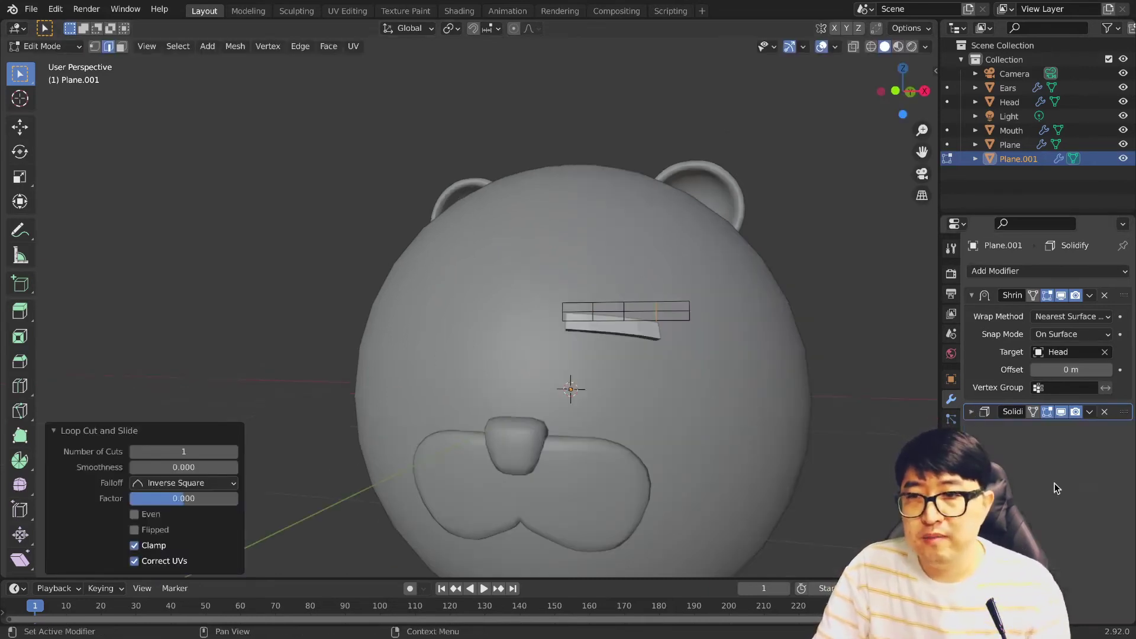
{"action": "left_click", "coordinate": [1098, 271]}
{"action": "left_click", "coordinate": [839, 535]}
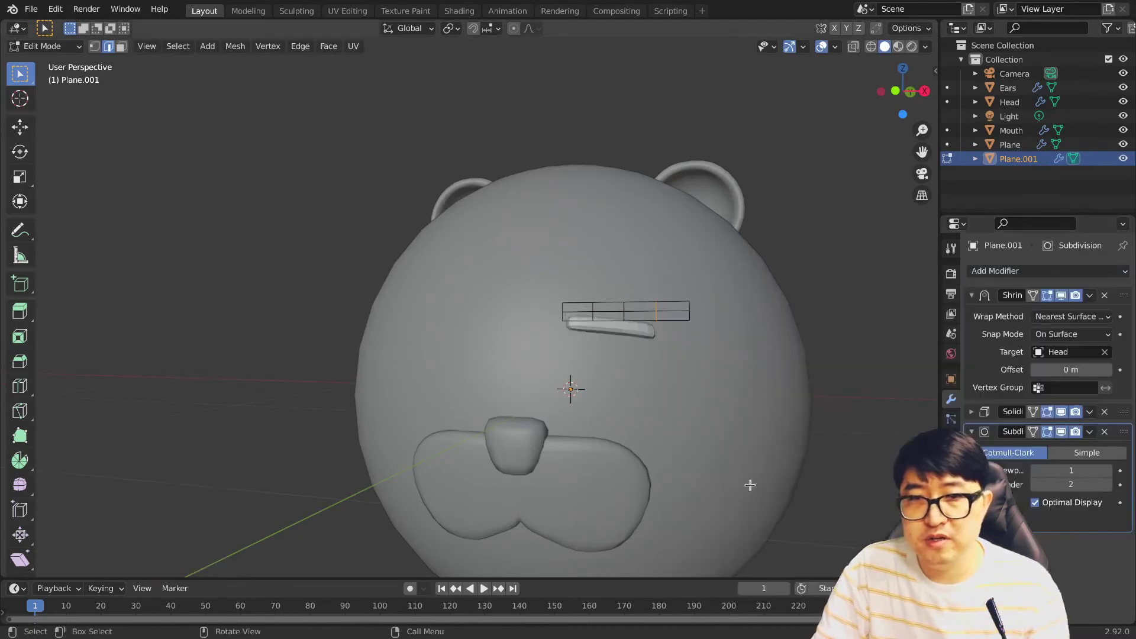
{"action": "key", "text": "KP_1"}
{"action": "scroll", "coordinate": [702, 411], "scroll_direction": "up", "scroll_amount": 2}
Step: Tilt the whole eyebrow -5.05° around Y and resize it along X
{"action": "key", "text": "a"}
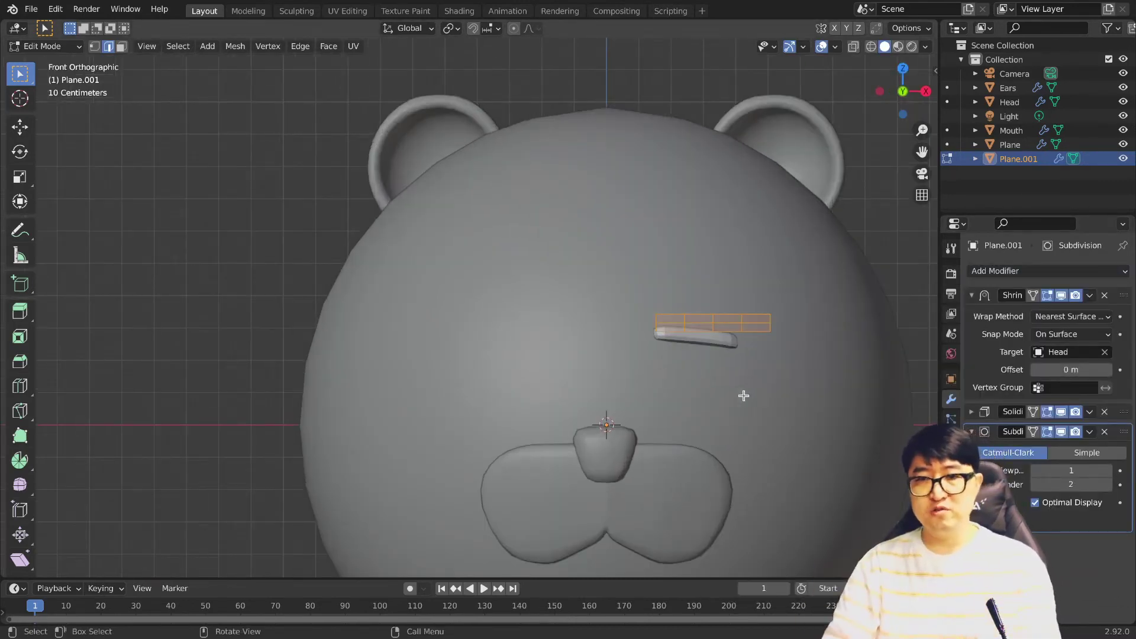
{"action": "key", "text": "r"}
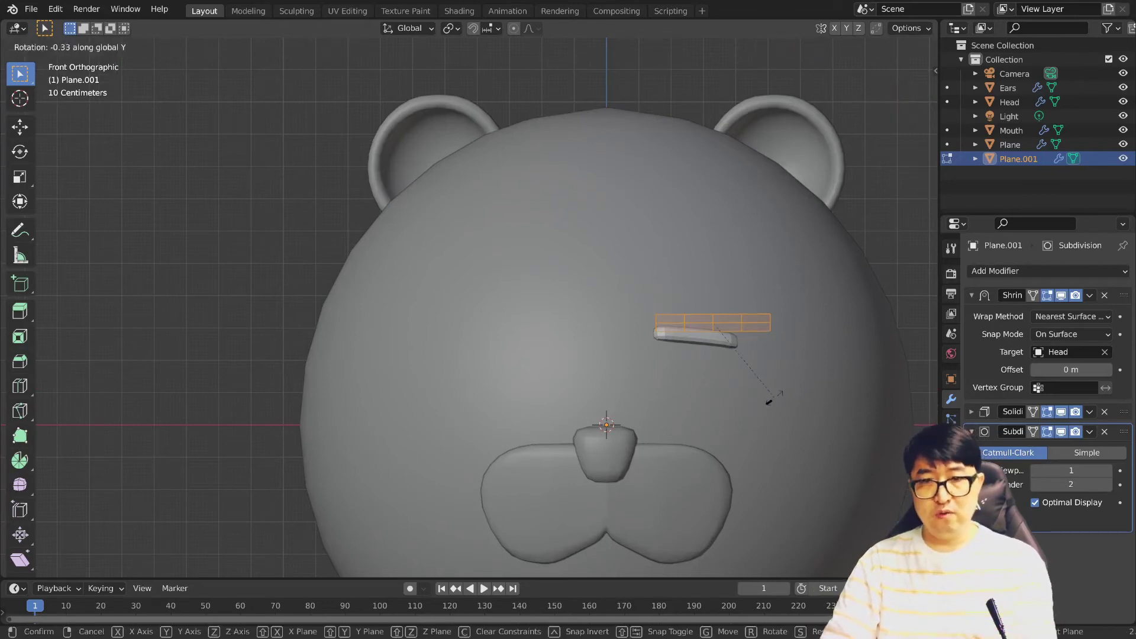
{"action": "left_click", "coordinate": [770, 400]}
{"action": "scroll", "coordinate": [766, 403], "scroll_direction": "down", "scroll_amount": 1}
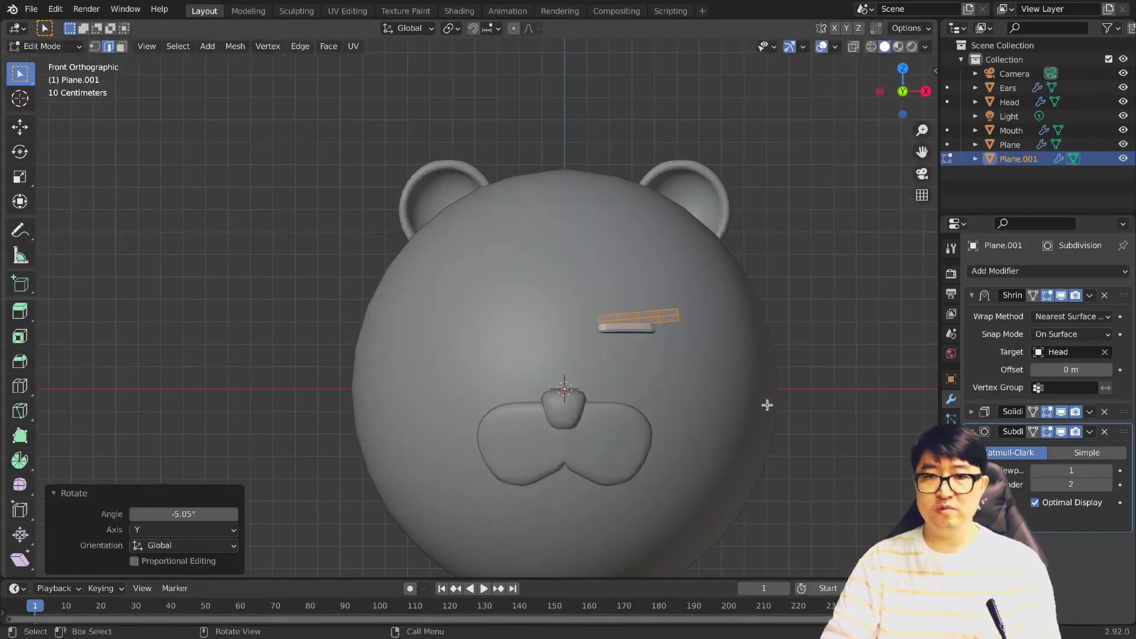
{"action": "scroll", "coordinate": [766, 405], "scroll_direction": "down", "scroll_amount": 2}
{"action": "scroll", "coordinate": [703, 363], "scroll_direction": "up", "scroll_amount": 2}
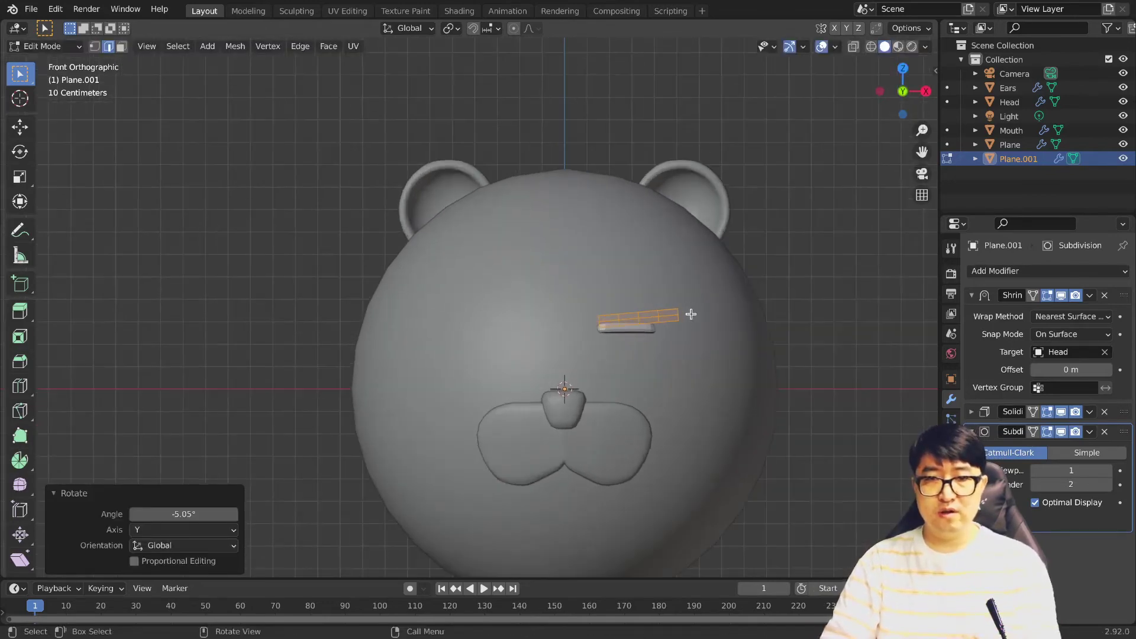
{"action": "key", "text": "s"}
{"action": "key", "text": "x"}
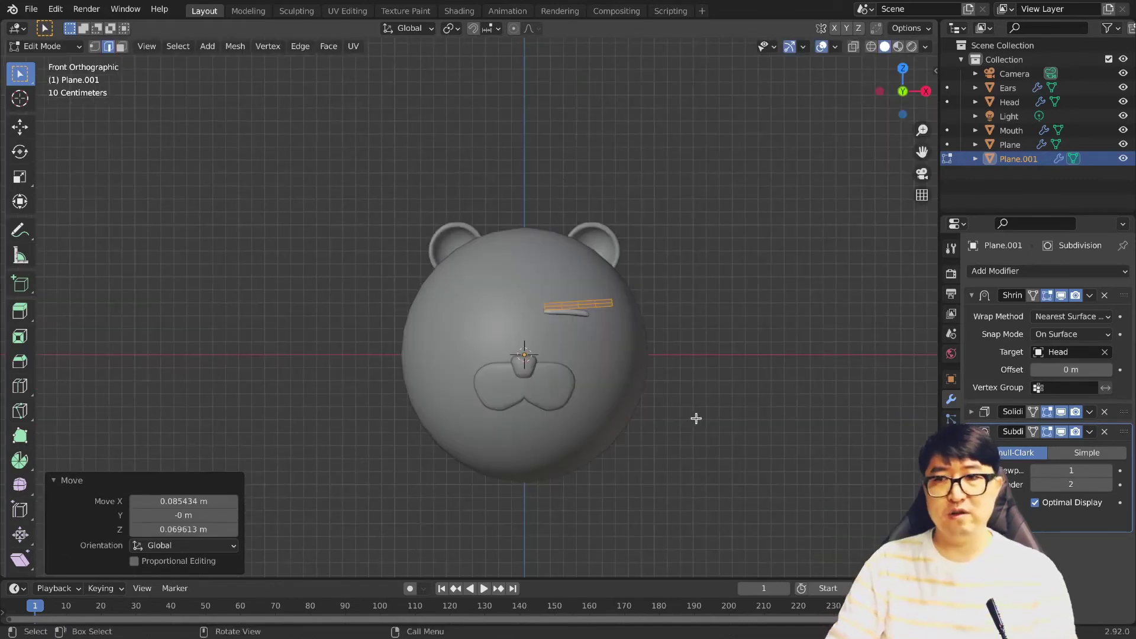
Step: Add an X-axis Mirror modifier to create the matching left brow
{"action": "left_click", "coordinate": [975, 295]}
{"action": "left_click", "coordinate": [973, 336]}
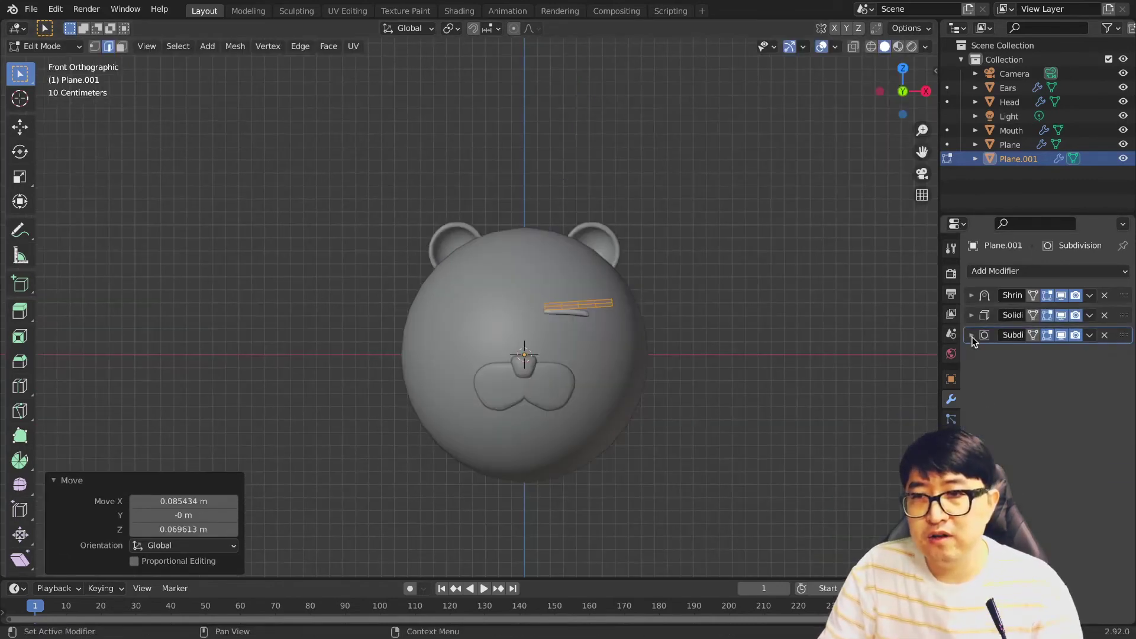
{"action": "left_click", "coordinate": [1053, 273]}
{"action": "left_click", "coordinate": [830, 436]}
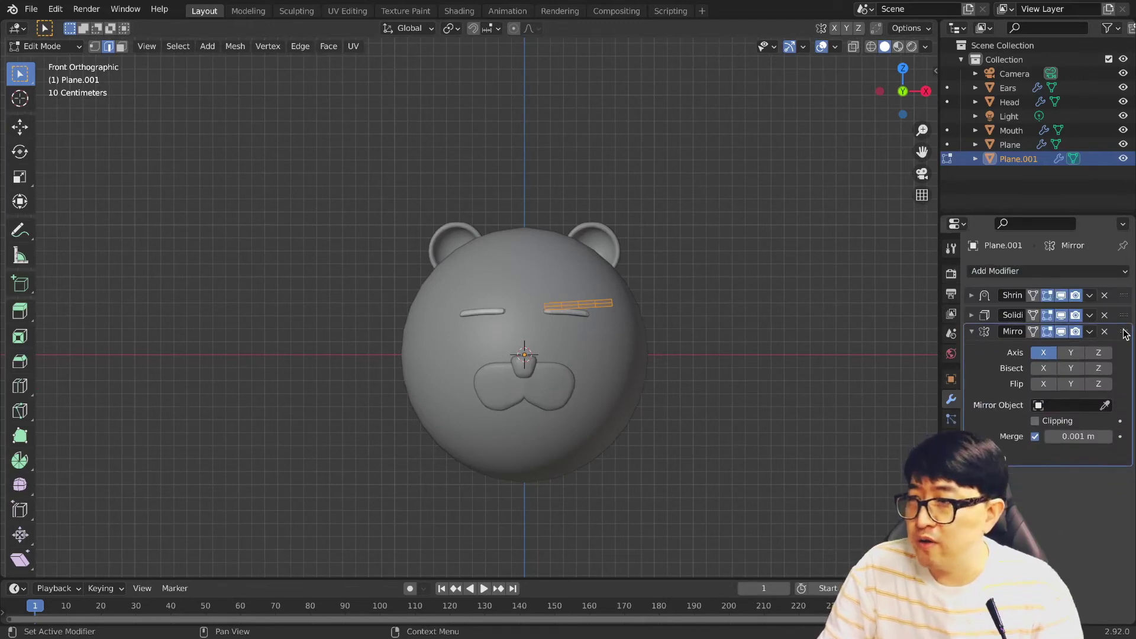
Step: Move the brows' Mirror modifier to the top of the stack and shade both eyebrows smooth
{"action": "left_click_drag", "start_coordinate": [1125, 358], "coordinate": [1123, 296]}
{"action": "key", "text": "Tab"}
{"action": "scroll", "coordinate": [657, 354], "scroll_direction": "up", "scroll_amount": 4}
{"action": "scroll", "coordinate": [657, 353], "scroll_direction": "up", "scroll_amount": 1}
{"action": "right_click", "coordinate": [686, 319]}
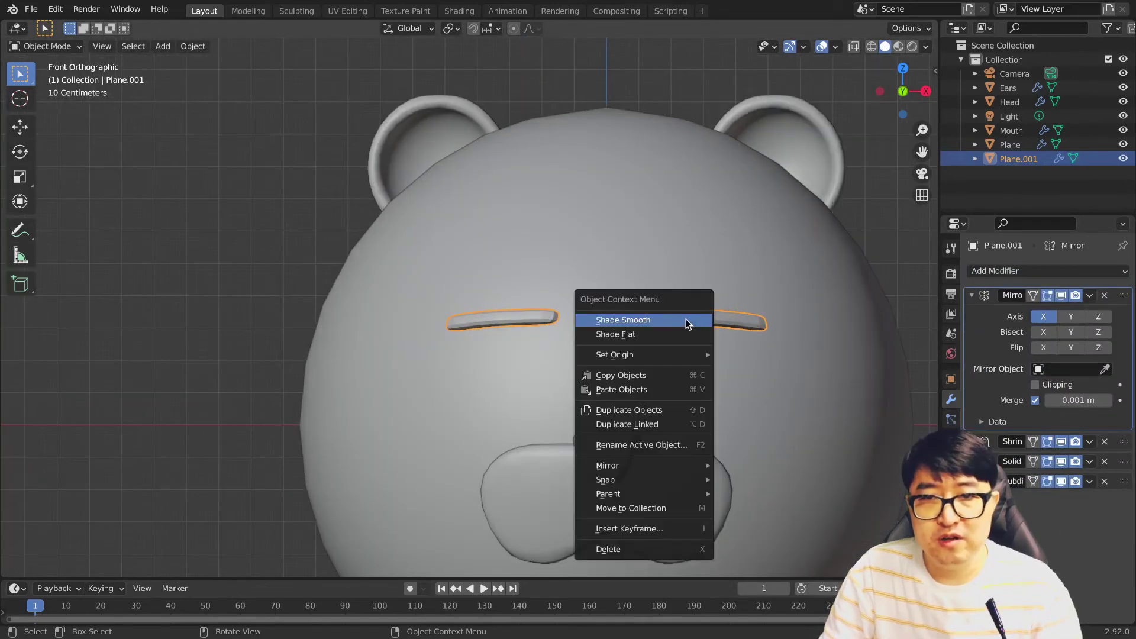
{"action": "left_click", "coordinate": [686, 320]}
{"action": "scroll", "coordinate": [732, 371], "scroll_direction": "down", "scroll_amount": 3}
{"action": "key", "text": "Tab"}
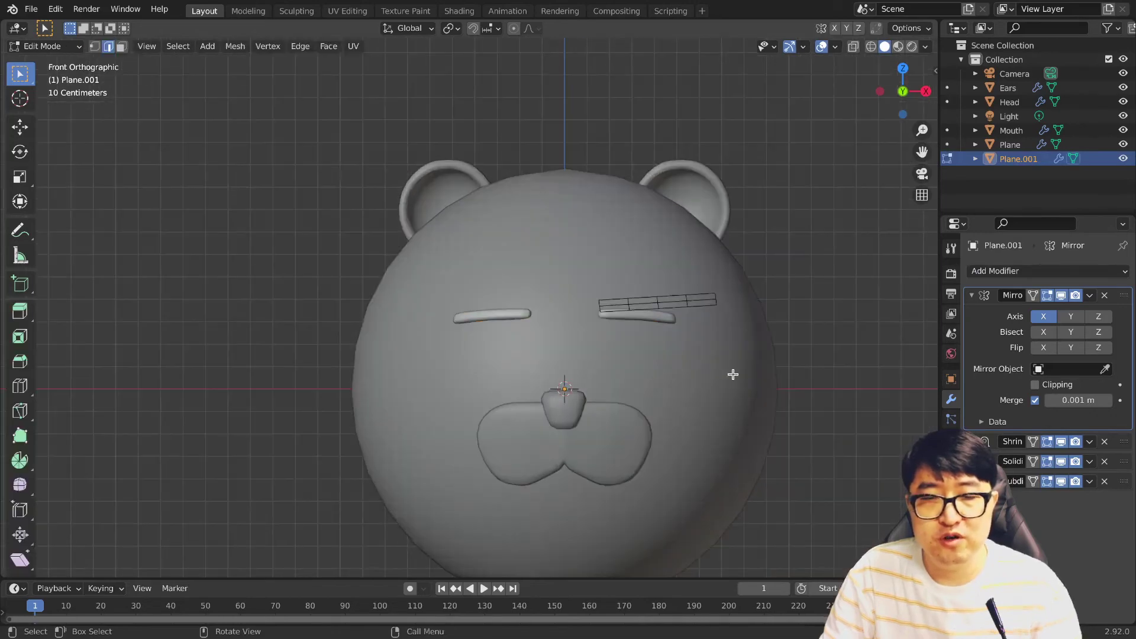
Step: Add a new mesh plane, Plane.002, to the scene
{"action": "key", "text": "Tab"}
{"action": "middle_click_drag", "start_coordinate": [733, 375], "coordinate": [726, 414]}
{"action": "key", "text": "shift+a"}
{"action": "left_click", "coordinate": [734, 426]}
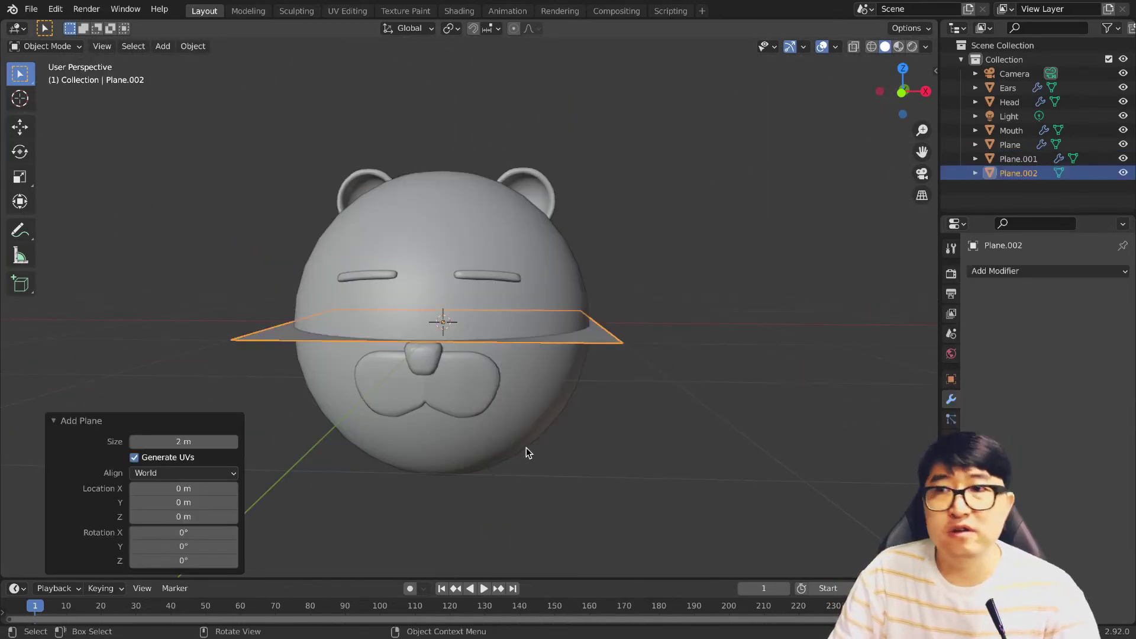
{"action": "middle_click_drag", "start_coordinate": [525, 452], "coordinate": [520, 462]}
Step: Move the plane forward along Y and rotate it 90° on X to stand upright
{"action": "key", "text": "g"}
{"action": "key", "text": "y"}
{"action": "left_click", "coordinate": [462, 500]}
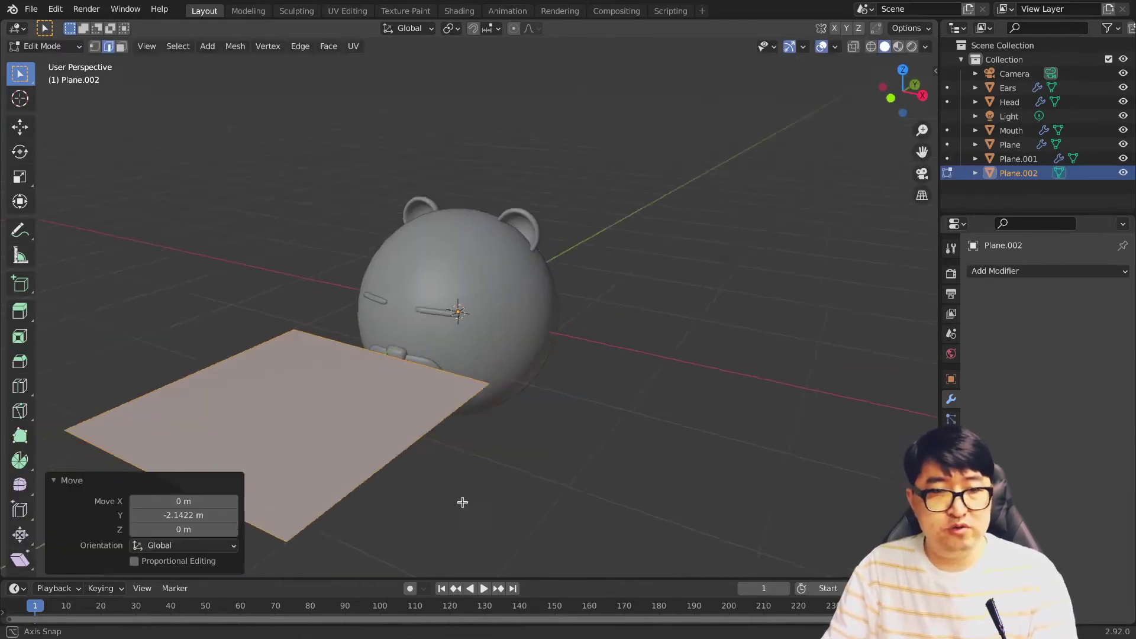
{"action": "middle_click_drag", "start_coordinate": [462, 500], "coordinate": [441, 491]}
{"action": "type", "text": "rx90"}
{"action": "key", "text": "Return"}
Step: Shrink the plane to a small square at the right eye and subdivide it into a 2×2 grid
{"action": "key", "text": "KP_1"}
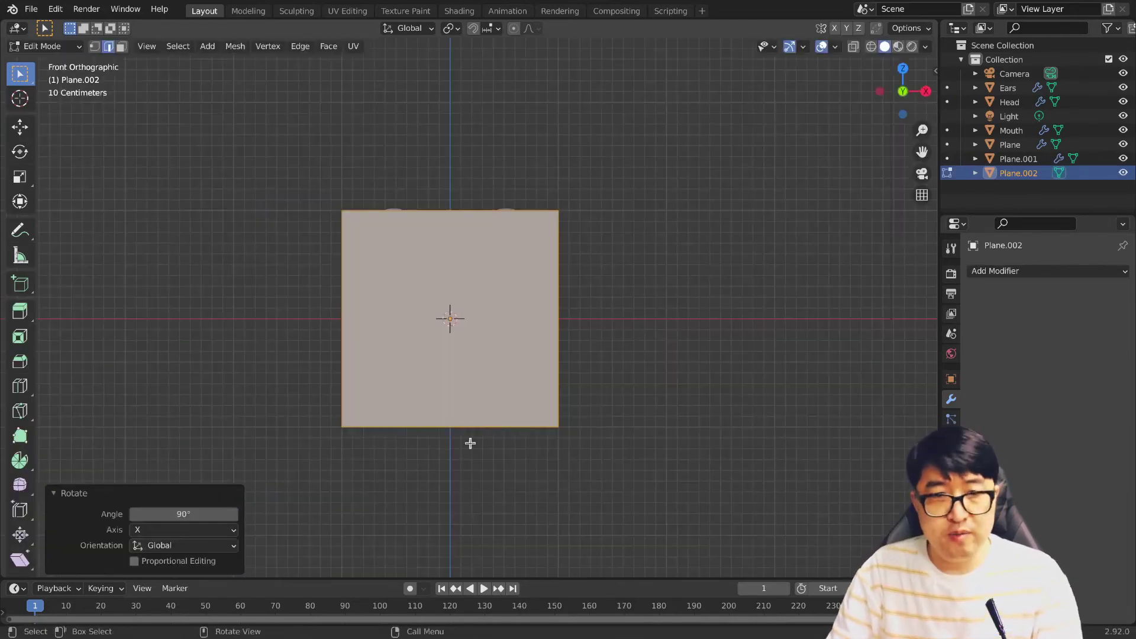
{"action": "key", "text": "s"}
{"action": "left_click", "coordinate": [465, 337]}
{"action": "scroll", "coordinate": [465, 337], "scroll_direction": "up", "scroll_amount": 5}
{"action": "right_click", "coordinate": [465, 338]}
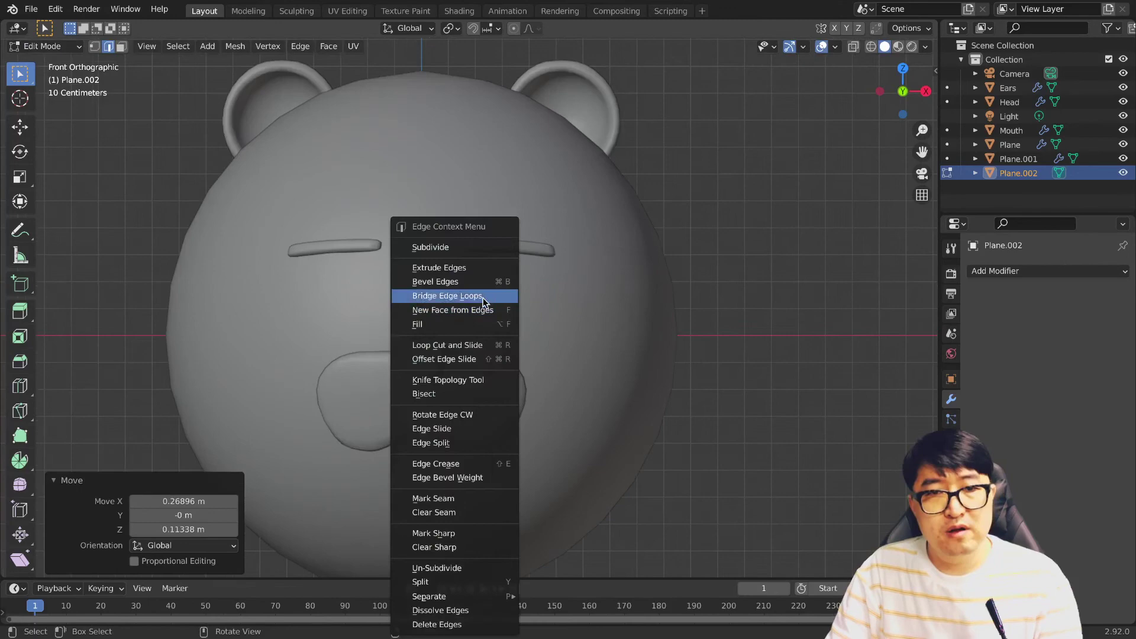
{"action": "left_click", "coordinate": [467, 249]}
{"action": "scroll", "coordinate": [508, 357], "scroll_direction": "up", "scroll_amount": 2}
{"action": "scroll", "coordinate": [509, 358], "scroll_direction": "up", "scroll_amount": 2}
{"action": "scroll", "coordinate": [507, 355], "scroll_direction": "down", "scroll_amount": 5}
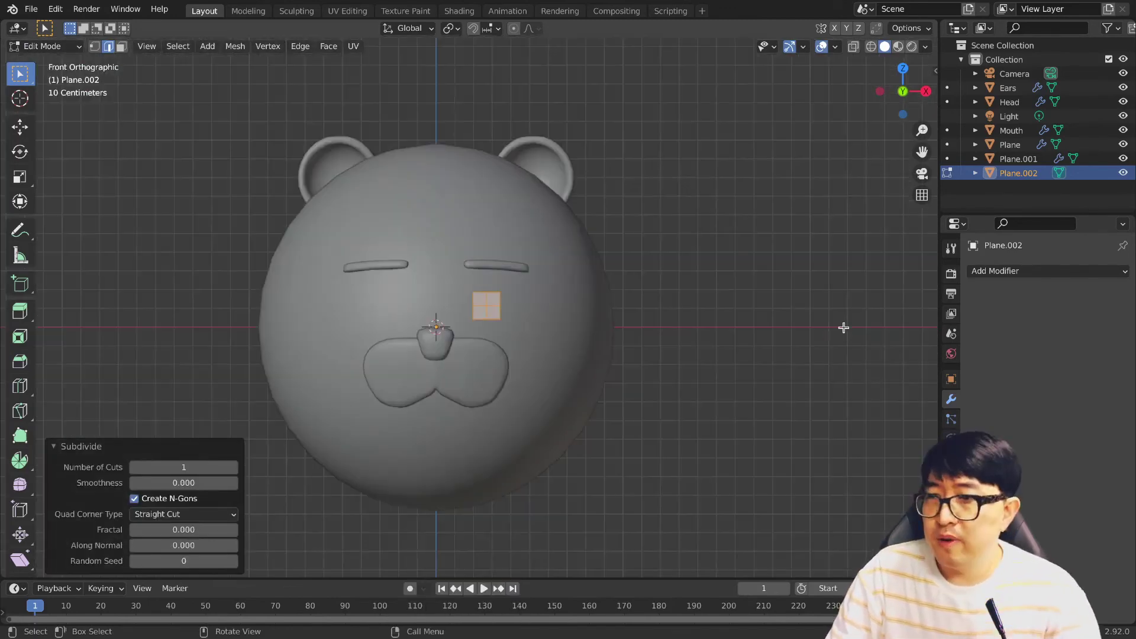
{"action": "left_click", "coordinate": [995, 270]}
Step: Mirror the eye square, shrinkwrap it onto Head, and add Solidify with offset 0 and 0.02 m thickness
{"action": "left_click", "coordinate": [830, 436]}
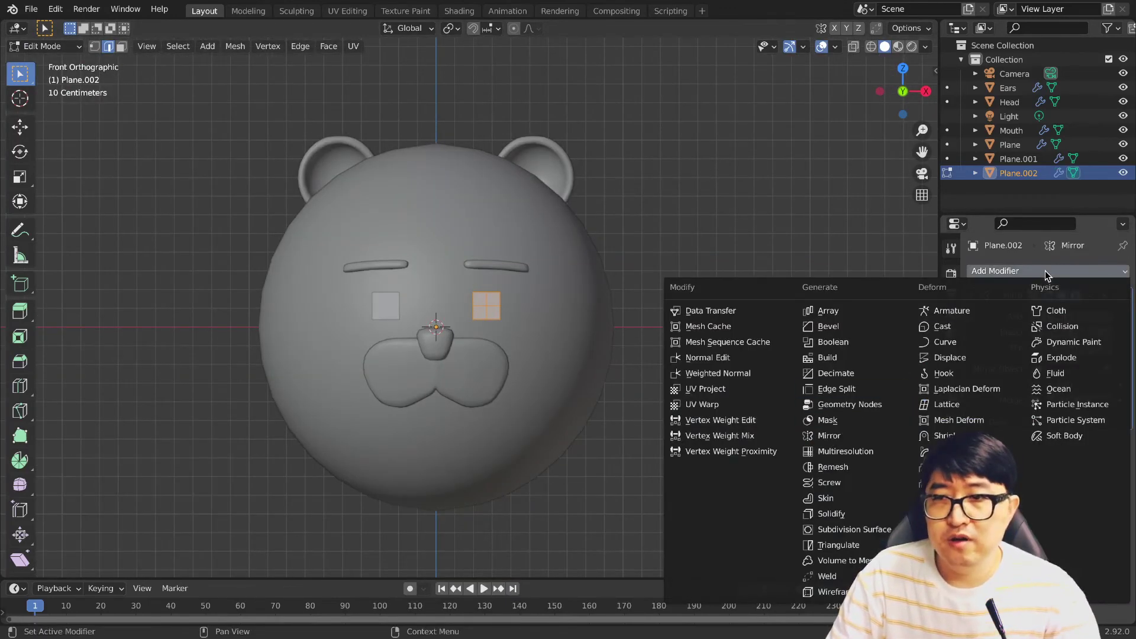
{"action": "left_click", "coordinate": [970, 436]}
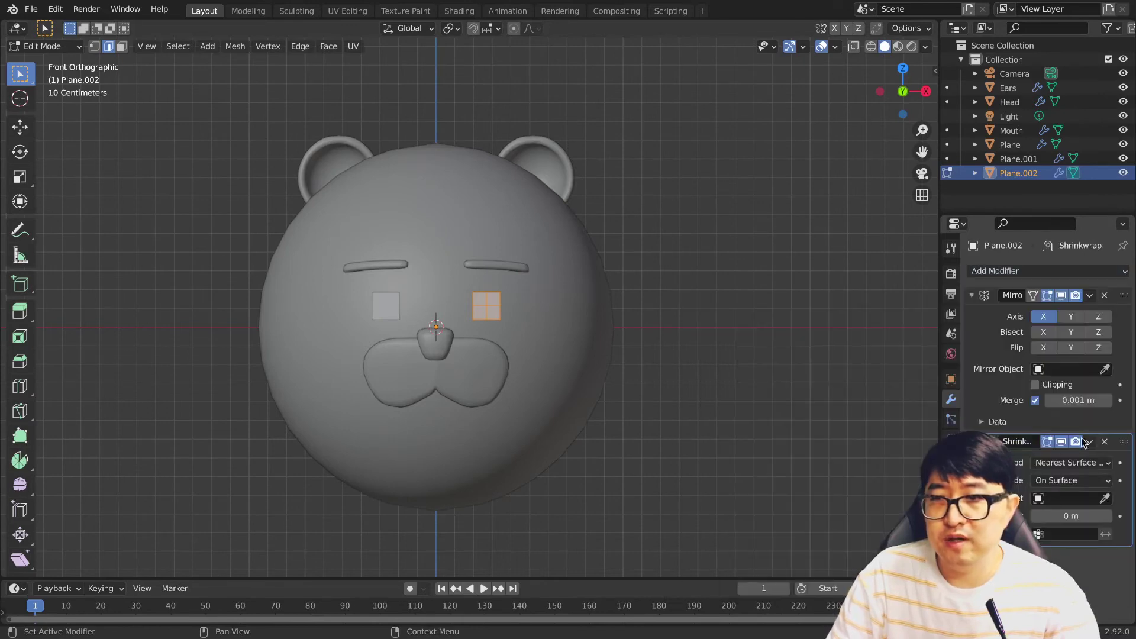
{"action": "left_click", "coordinate": [551, 306]}
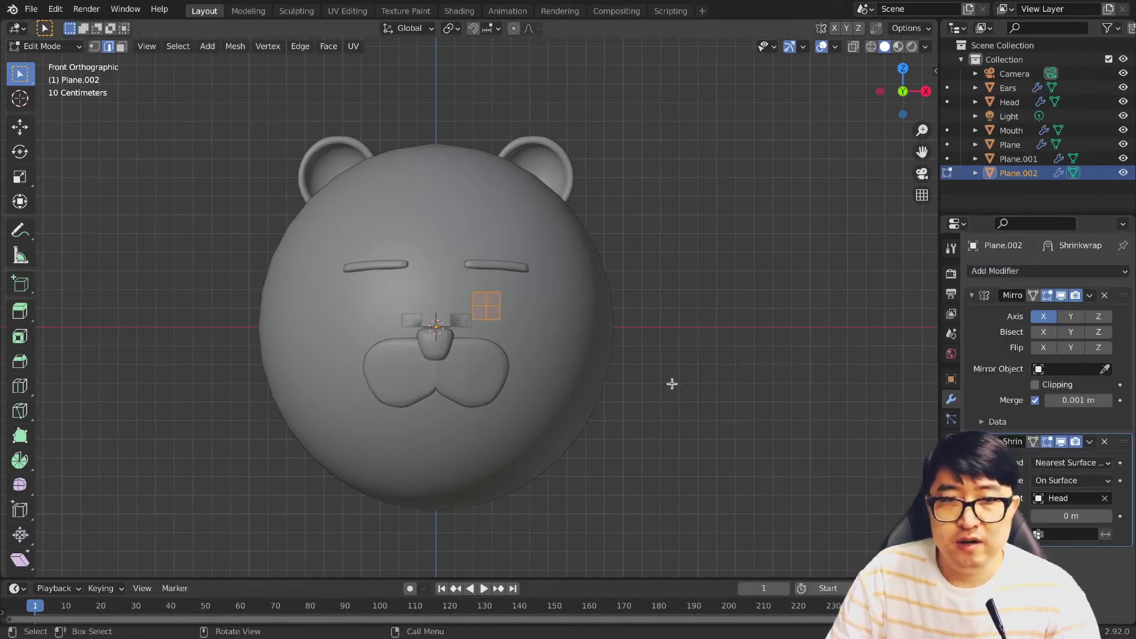
{"action": "middle_click_drag", "start_coordinate": [672, 385], "coordinate": [604, 373]}
{"action": "left_click", "coordinate": [996, 270]}
{"action": "left_click", "coordinate": [840, 513]}
{"action": "left_click_drag", "start_coordinate": [1041, 488], "coordinate": [1106, 477]}
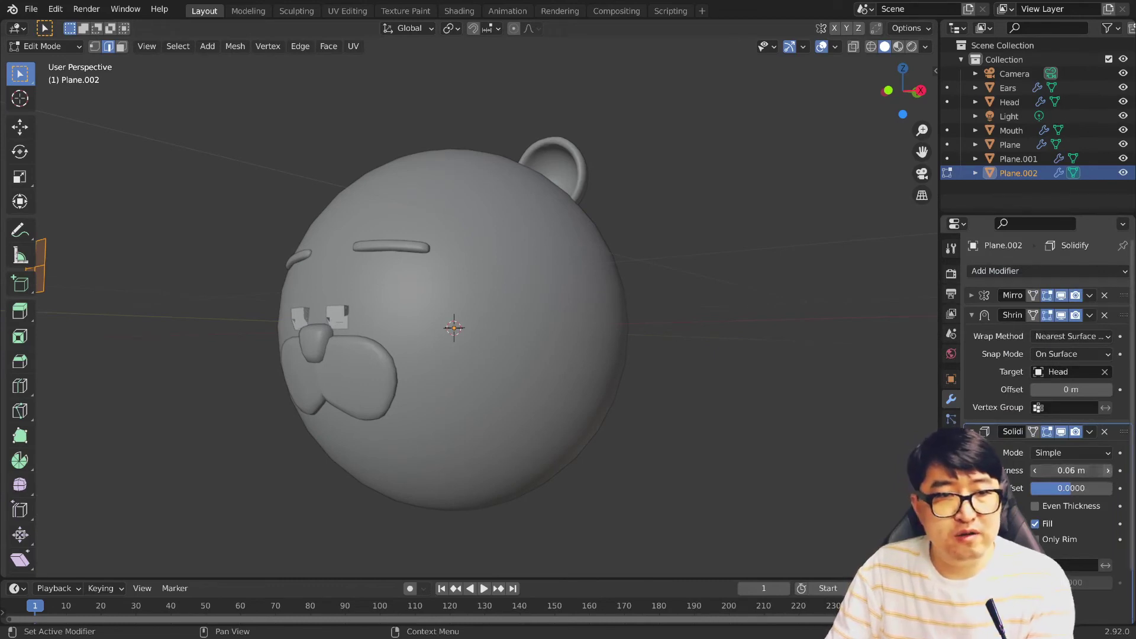
Step: From the right view, push the eyes to the right depth and add a Subdivision Surface modifier
{"action": "key", "text": "grave"}
{"action": "left_click", "coordinate": [476, 362]}
{"action": "key", "text": "g"}
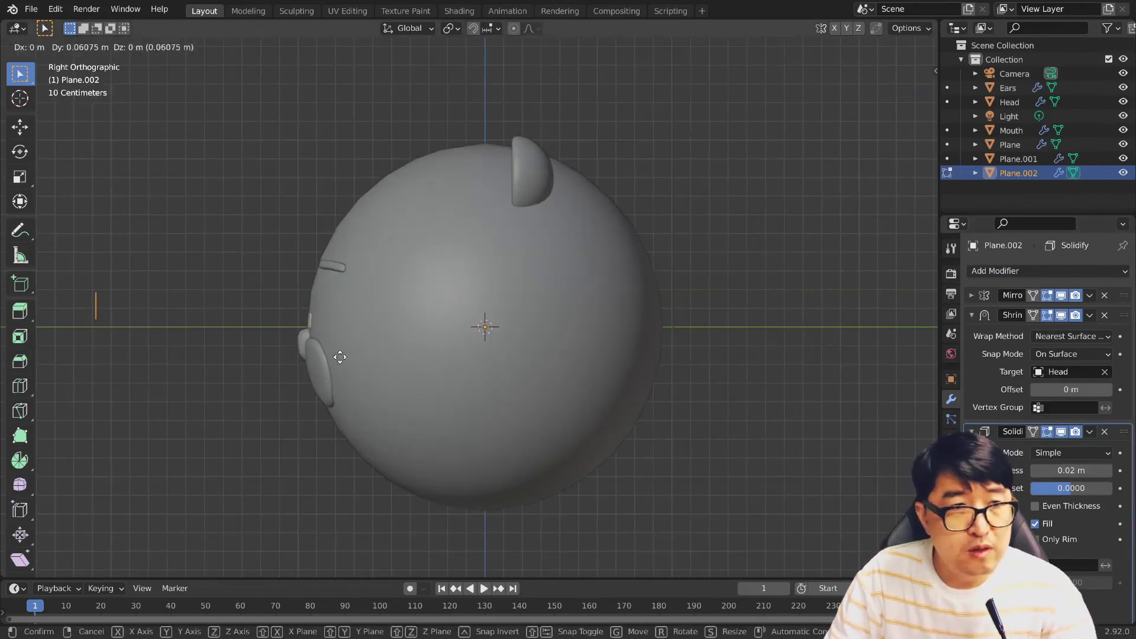
{"action": "left_click", "coordinate": [527, 365]}
{"action": "mouse_move", "coordinate": [526, 366]}
{"action": "middle_mouse_down"}
{"action": "mouse_move", "coordinate": [509, 379]}
{"action": "mouse_move", "coordinate": [376, 396]}
{"action": "mouse_move", "coordinate": [332, 375]}
{"action": "mouse_move", "coordinate": [444, 354]}
{"action": "mouse_move", "coordinate": [521, 362]}
{"action": "middle_mouse_up"}
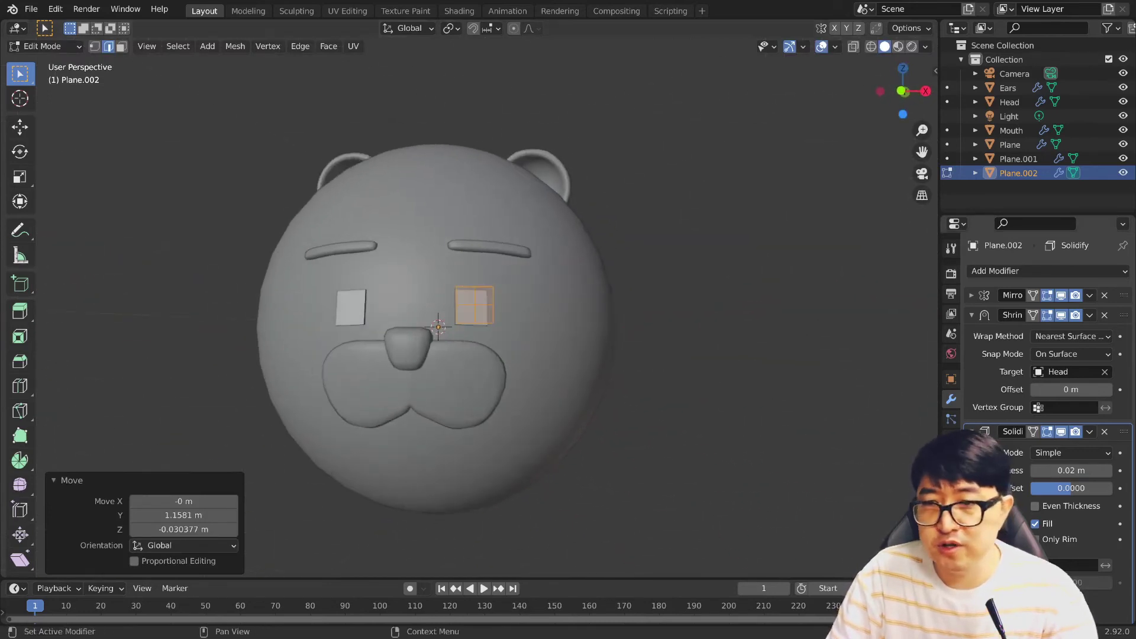
{"action": "left_click", "coordinate": [1124, 271]}
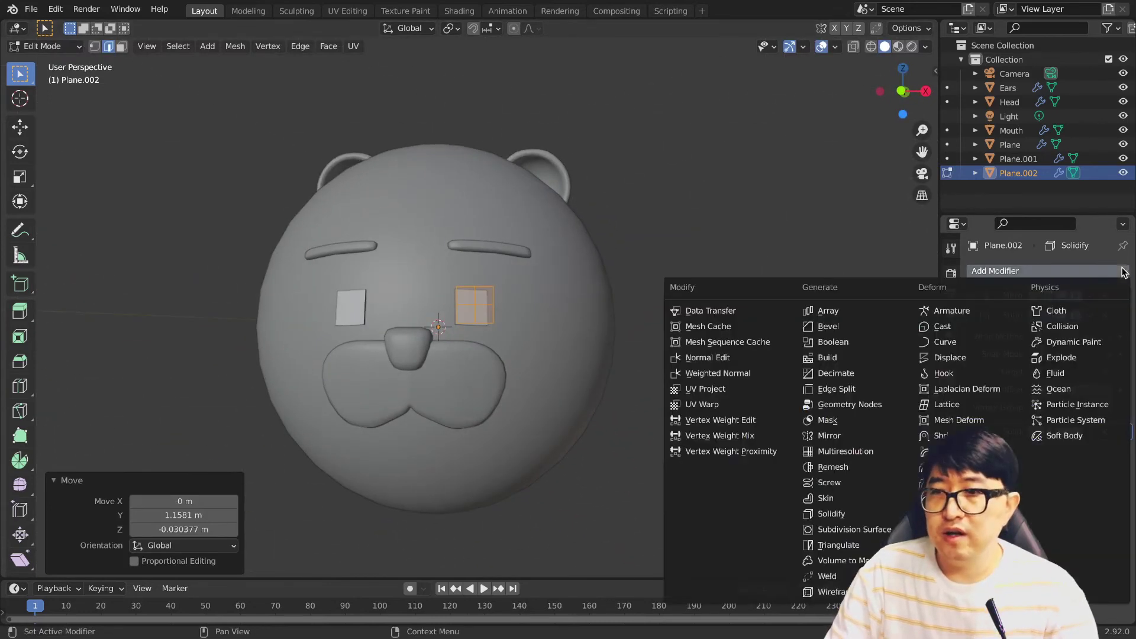
{"action": "left_click", "coordinate": [857, 537]}
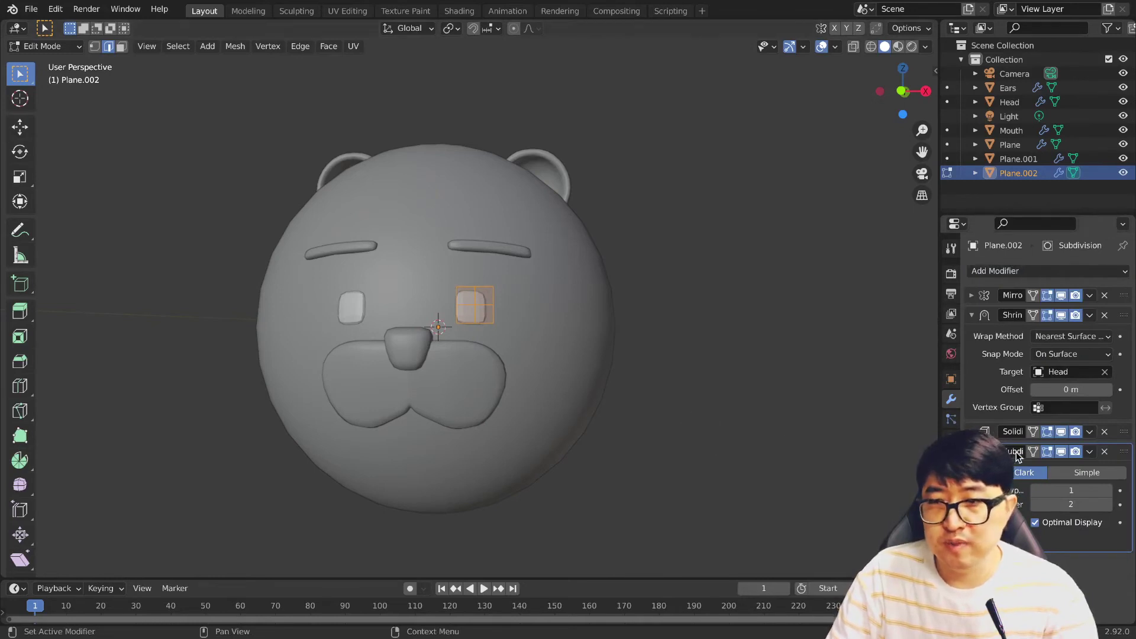
Step: In front view, shift the eye square slightly to the left
{"action": "key", "text": "KP_1"}
{"action": "scroll", "coordinate": [521, 363], "scroll_direction": "down", "scroll_amount": 1}
{"action": "scroll", "coordinate": [521, 363], "scroll_direction": "up", "scroll_amount": 1}
{"action": "key", "text": "g"}
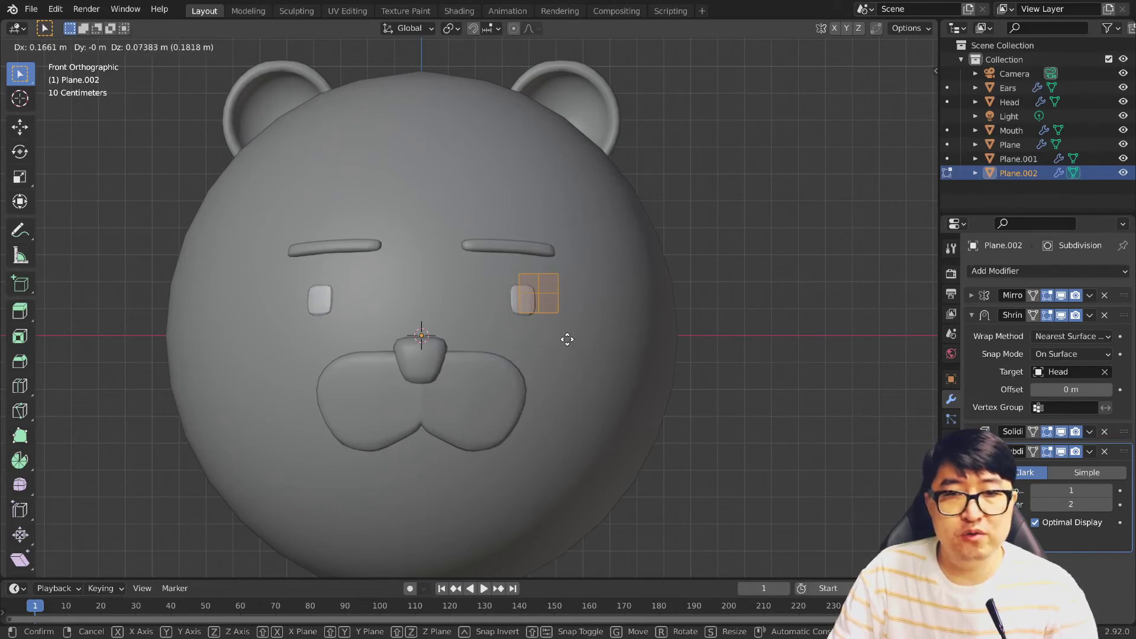
{"action": "left_click", "coordinate": [564, 339]}
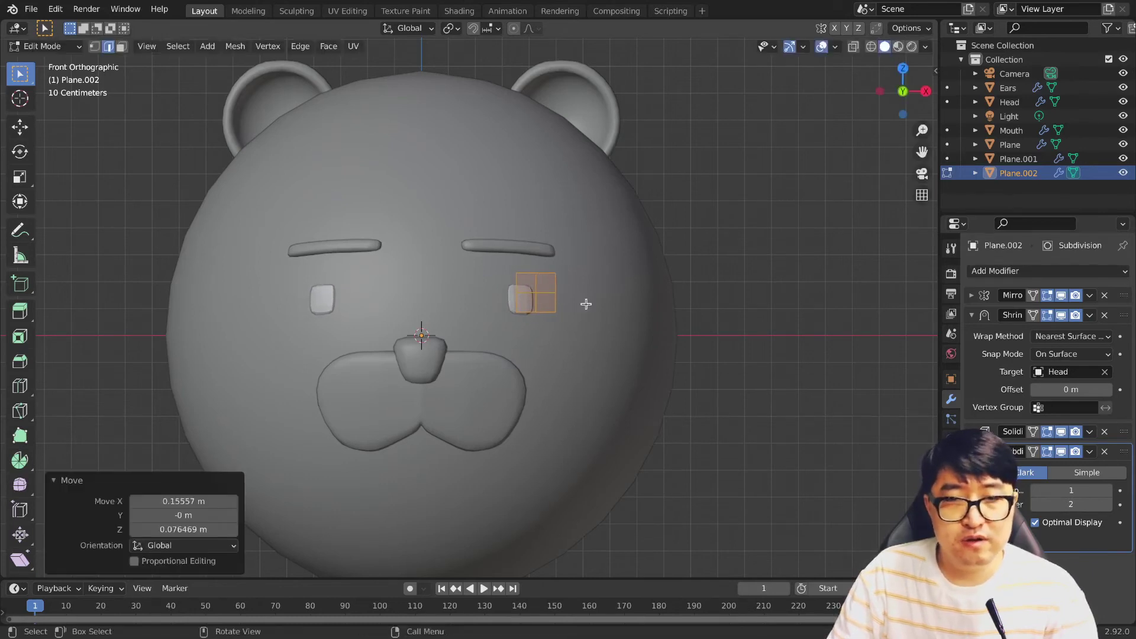
Step: From the top view, push the eye along Y and turn it 20.1° around Z
{"action": "key", "text": "grave"}
{"action": "left_click", "coordinate": [583, 175]}
{"action": "key", "text": "g"}
{"action": "key", "text": "y"}
{"action": "left_click", "coordinate": [557, 544]}
{"action": "key", "text": "r"}
{"action": "key", "text": "z"}
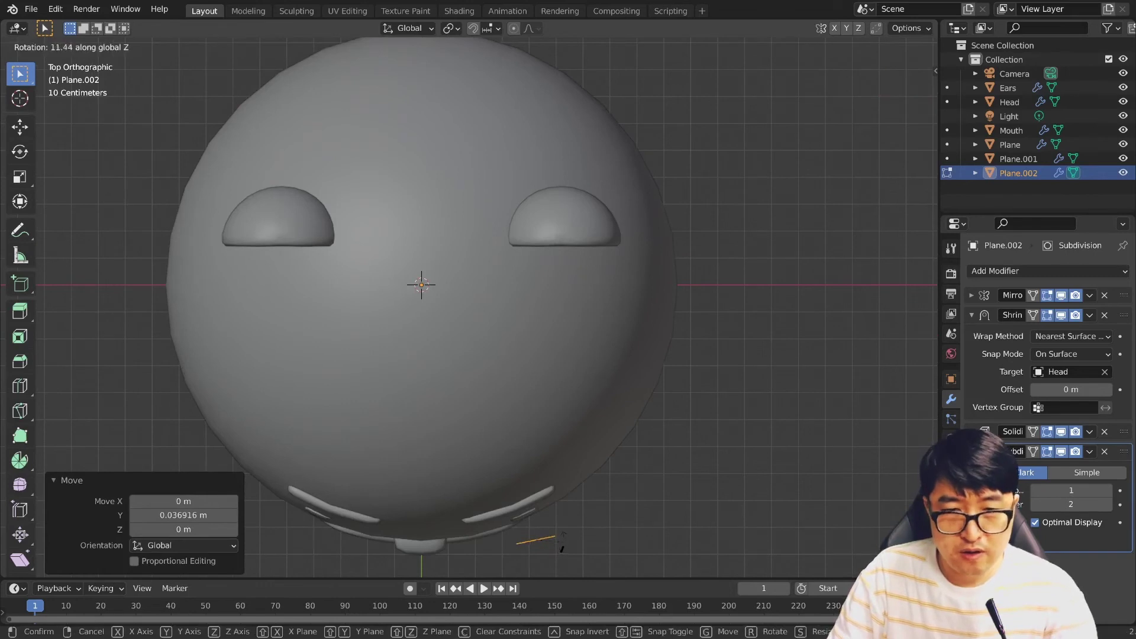
{"action": "left_click", "coordinate": [565, 541]}
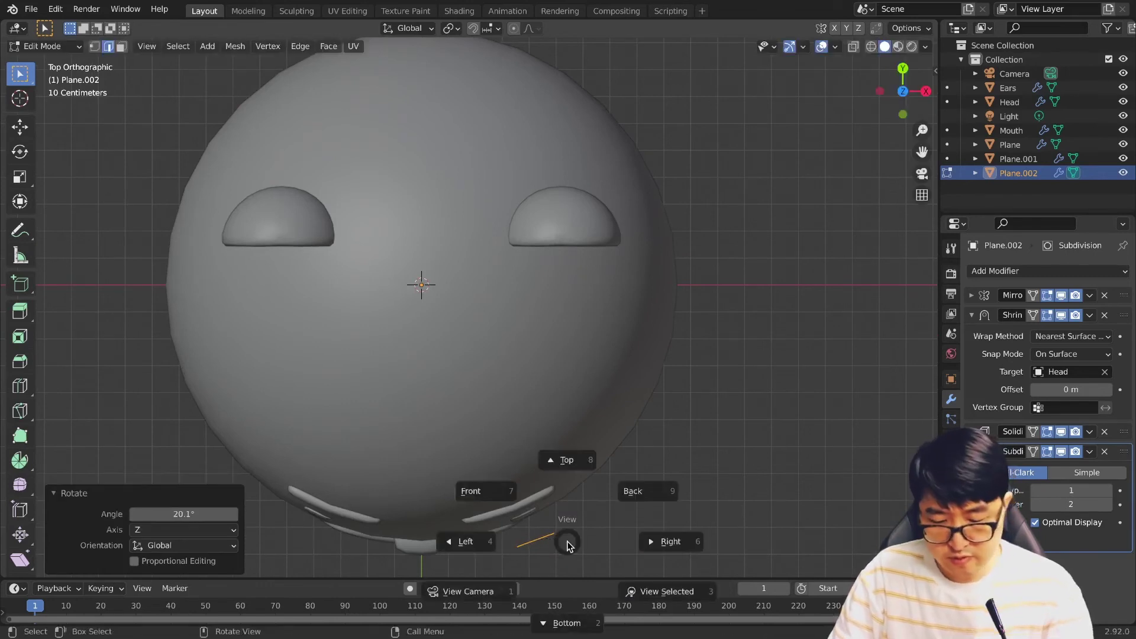
Step: Back in front view, narrow the eye's bottom vertices along X
{"action": "left_click", "coordinate": [474, 492]}
{"action": "scroll", "coordinate": [520, 295], "scroll_direction": "up", "scroll_amount": 1}
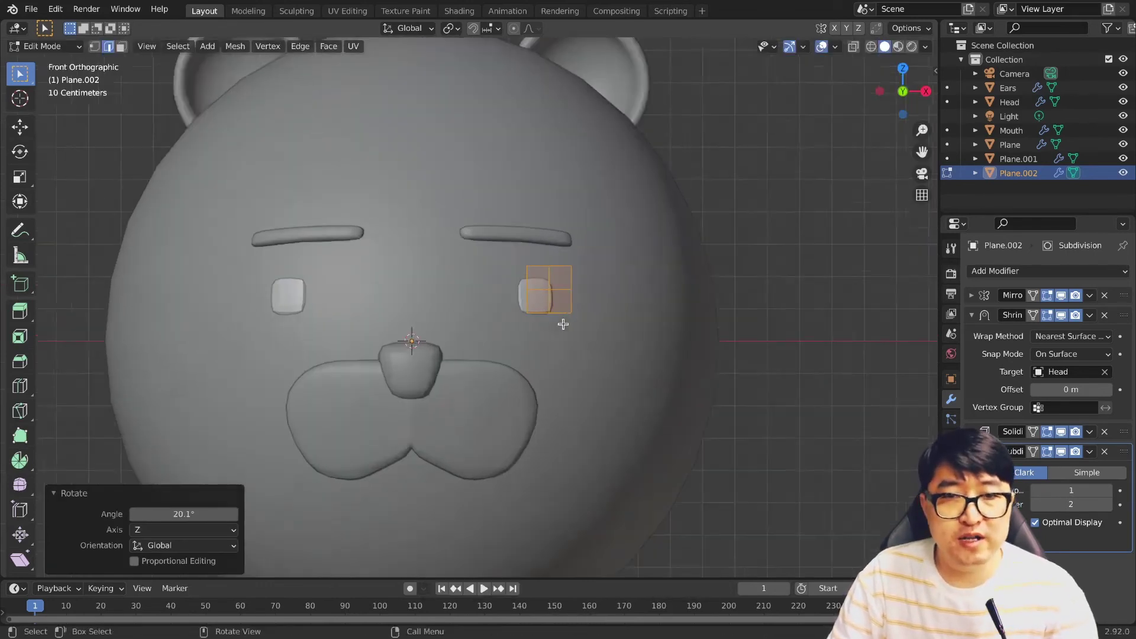
{"action": "scroll", "coordinate": [547, 305], "scroll_direction": "up", "scroll_amount": 1}
{"action": "scroll", "coordinate": [559, 323], "scroll_direction": "up", "scroll_amount": 1}
{"action": "key", "text": "1"}
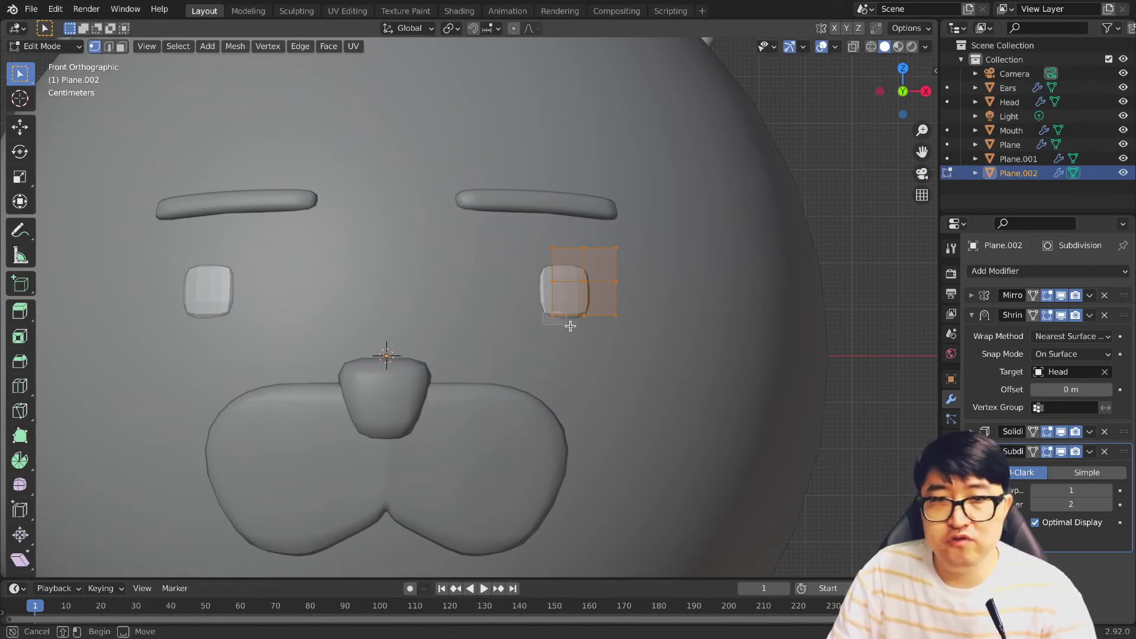
{"action": "left_click_drag", "start_coordinate": [544, 313], "coordinate": [570, 326]}
{"action": "key", "text": "s"}
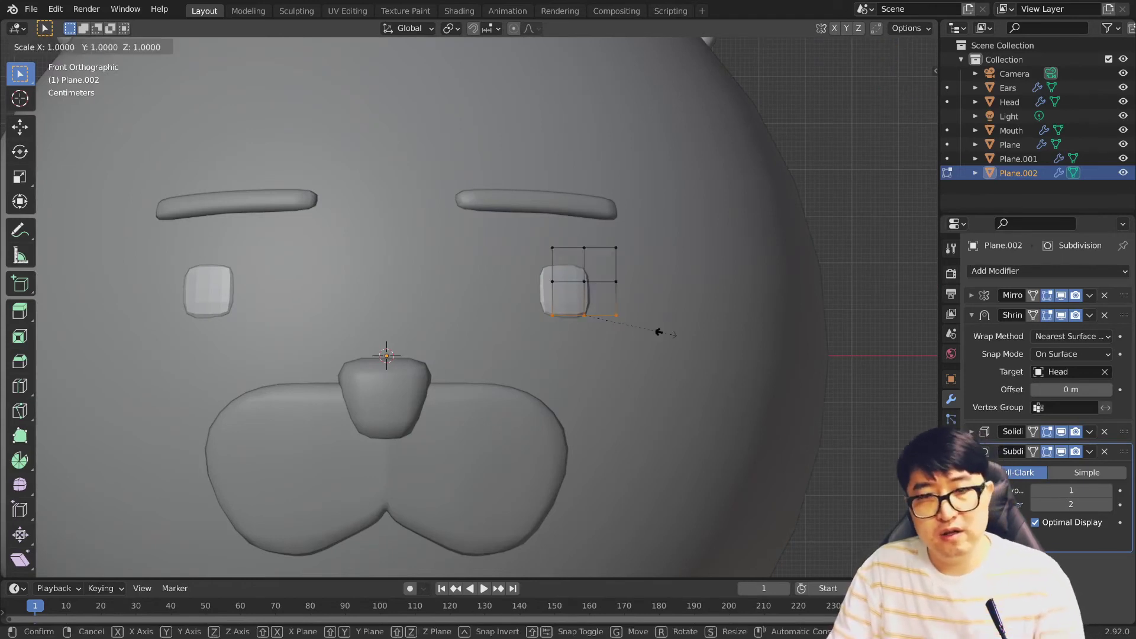
{"action": "key", "text": "x"}
{"action": "left_click", "coordinate": [644, 329]}
Step: Scale the eye's top vertex row to give a narrower eye shape
{"action": "left_click_drag", "start_coordinate": [543, 241], "coordinate": [628, 261]}
{"action": "key", "text": "s"}
{"action": "key", "text": "z"}
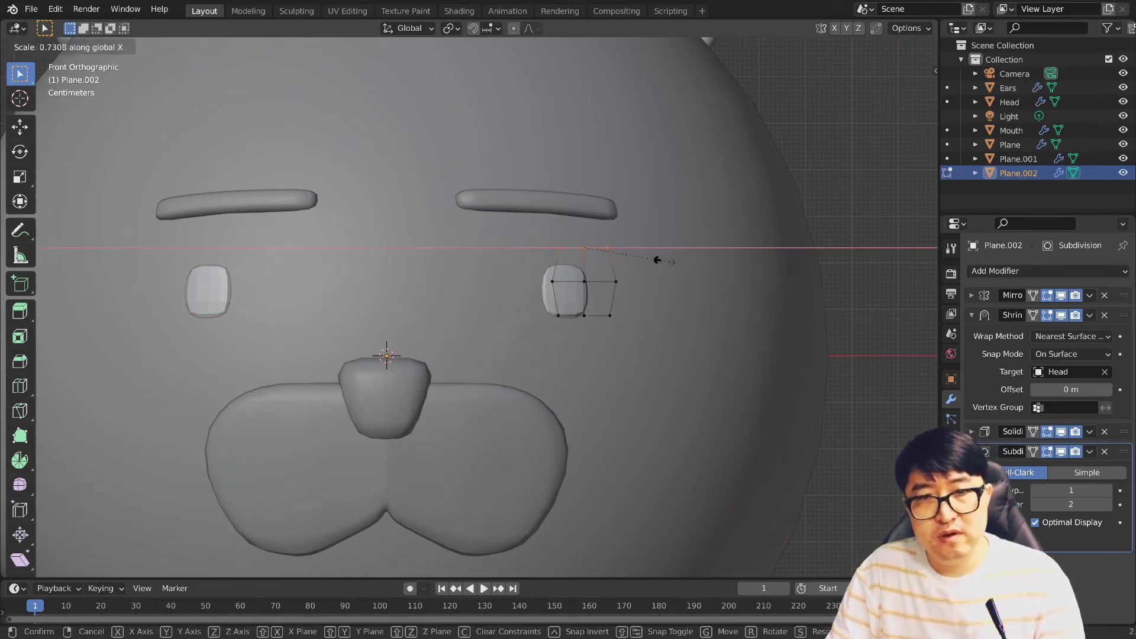
{"action": "left_click", "coordinate": [661, 261]}
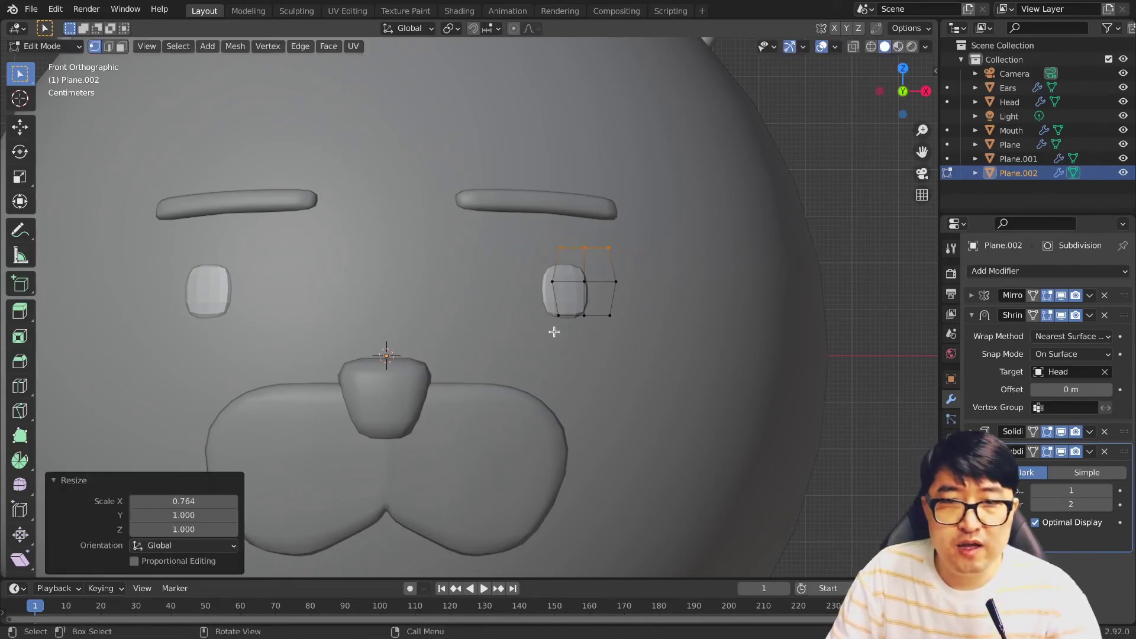
Step: Return to Object Mode, shade the eyes smooth, and deselect everything
{"action": "key", "text": "Tab"}
{"action": "scroll", "coordinate": [524, 298], "scroll_direction": "down", "scroll_amount": 5}
{"action": "right_click", "coordinate": [524, 298]}
{"action": "left_click", "coordinate": [520, 295]}
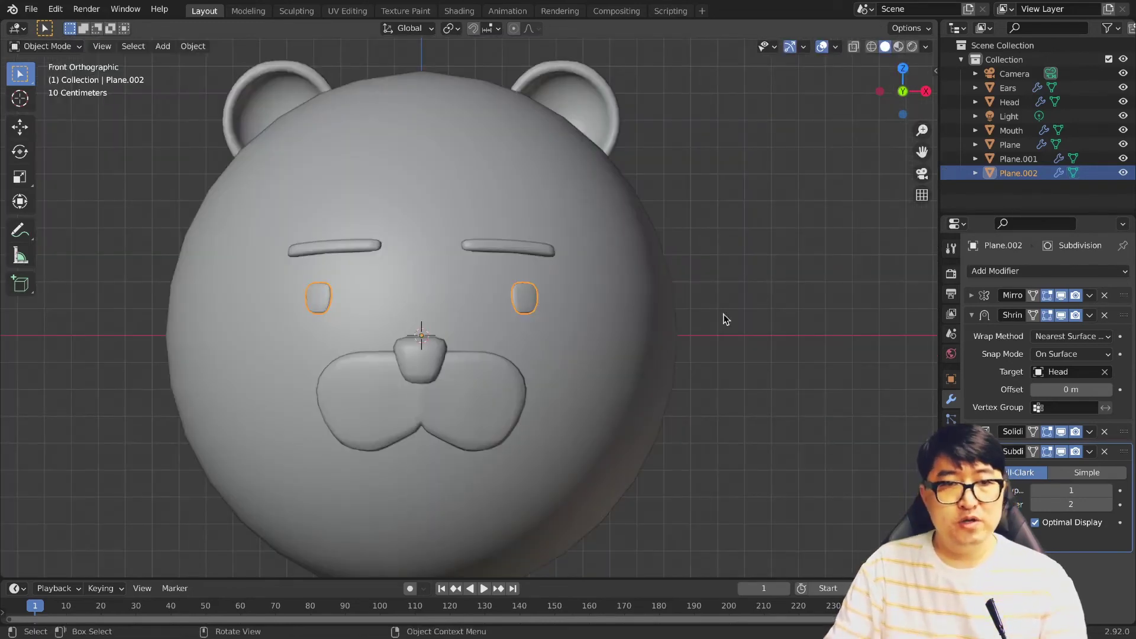
{"action": "key", "text": "alt+a"}
Step: Put the eyebrows in Edit Mode with nothing selected, view them near-front, and show the sidebar's View settings
{"action": "left_click", "coordinate": [523, 255]}
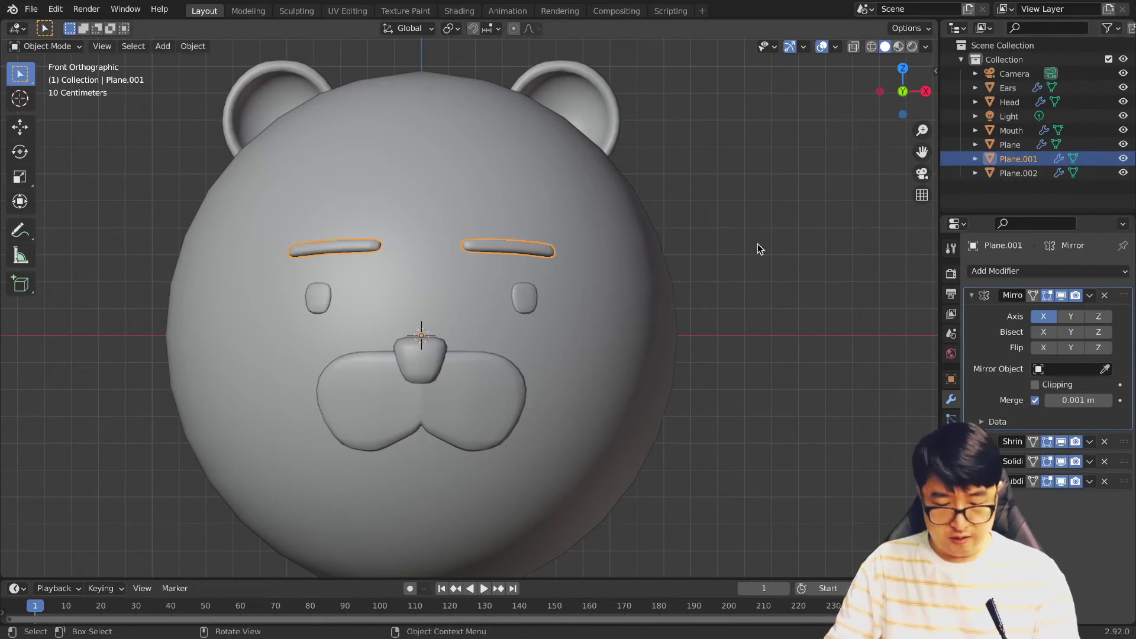
{"action": "key", "text": "Tab"}
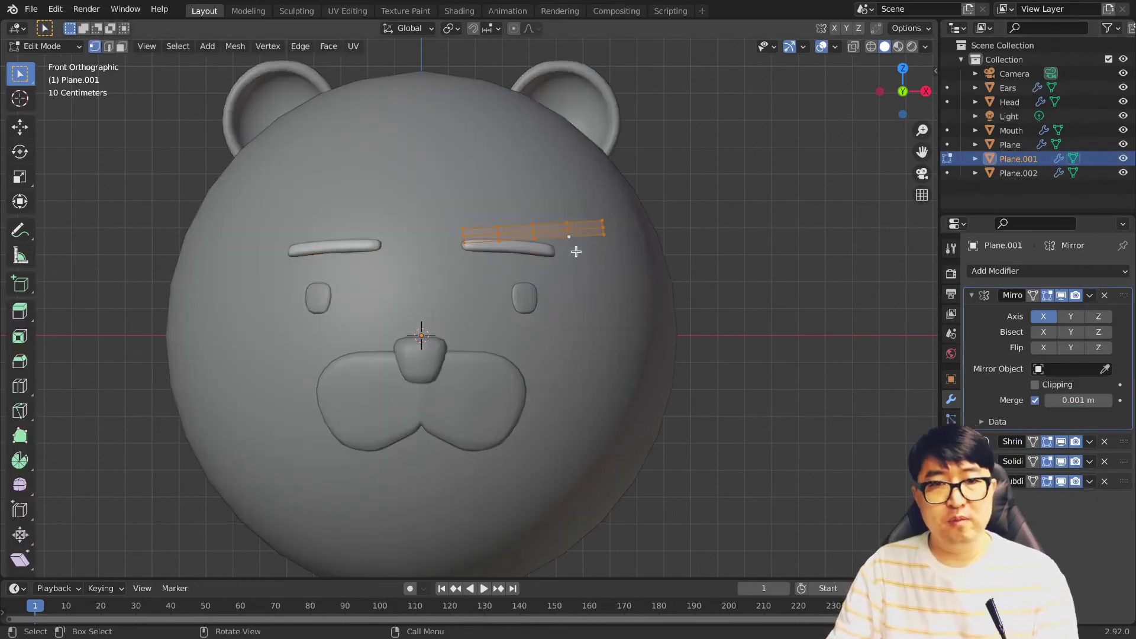
{"action": "key", "text": "alt+a"}
{"action": "mouse_move", "coordinate": [579, 246]}
{"action": "middle_mouse_down"}
{"action": "mouse_move", "coordinate": [665, 410]}
{"action": "mouse_move", "coordinate": [713, 418]}
{"action": "mouse_move", "coordinate": [701, 422]}
{"action": "middle_mouse_up"}
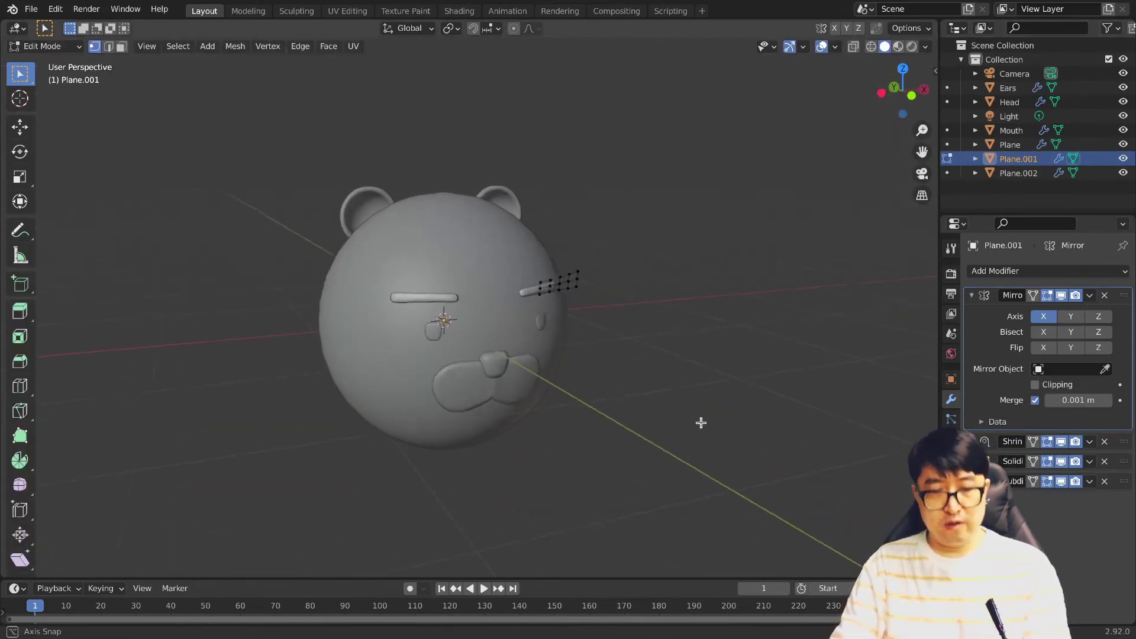
{"action": "key", "text": "grave"}
{"action": "left_click", "coordinate": [636, 399]}
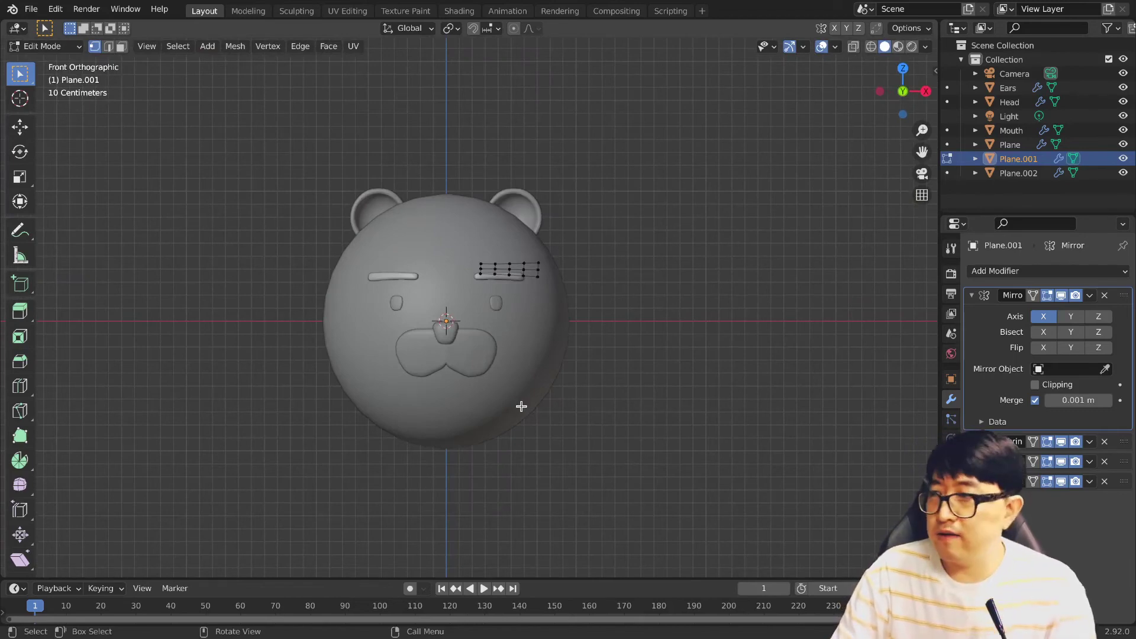
{"action": "mouse_move", "coordinate": [629, 325]}
{"action": "middle_mouse_down"}
{"action": "mouse_move", "coordinate": [648, 360]}
{"action": "mouse_move", "coordinate": [626, 332]}
{"action": "mouse_move", "coordinate": [633, 359]}
{"action": "middle_mouse_up"}
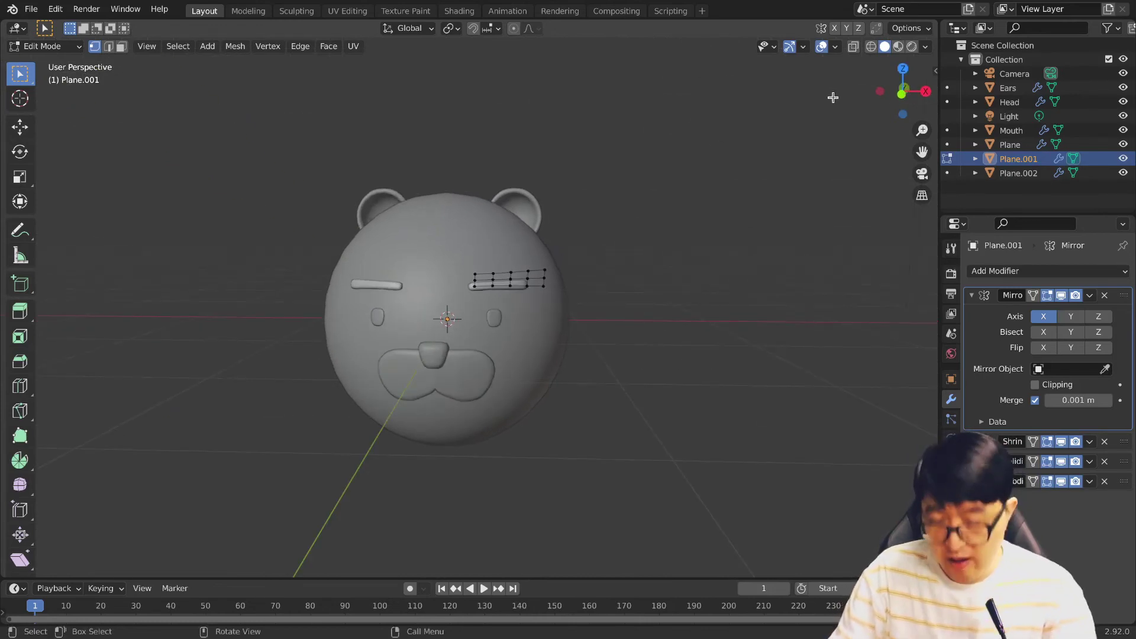
{"action": "key", "text": "n"}
{"action": "left_click", "coordinate": [930, 137]}
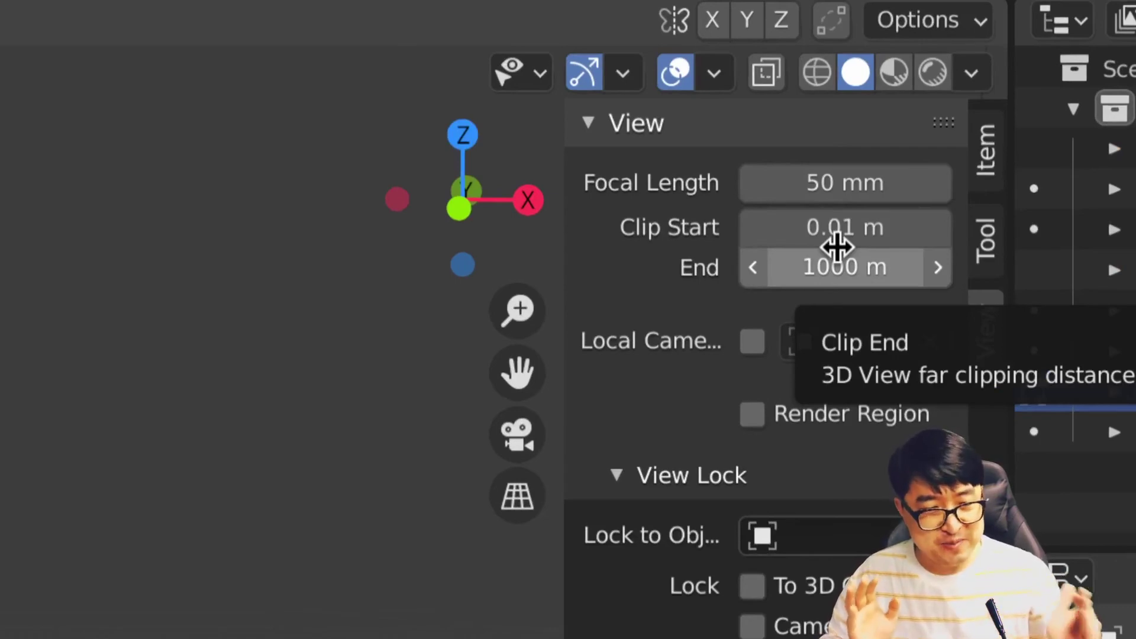
Step: Set the viewport focal length to 100 mm, return to Object Mode, hide the sidebar, and select the nose
{"action": "left_click", "coordinate": [837, 182]}
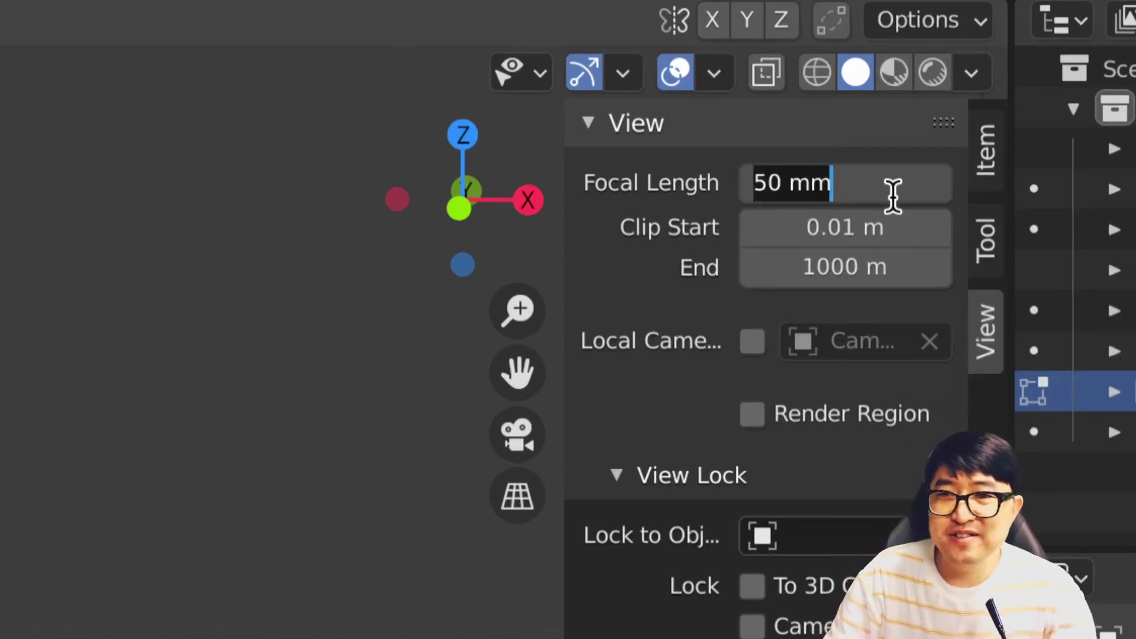
{"action": "type", "text": "100"}
{"action": "key", "text": "Return"}
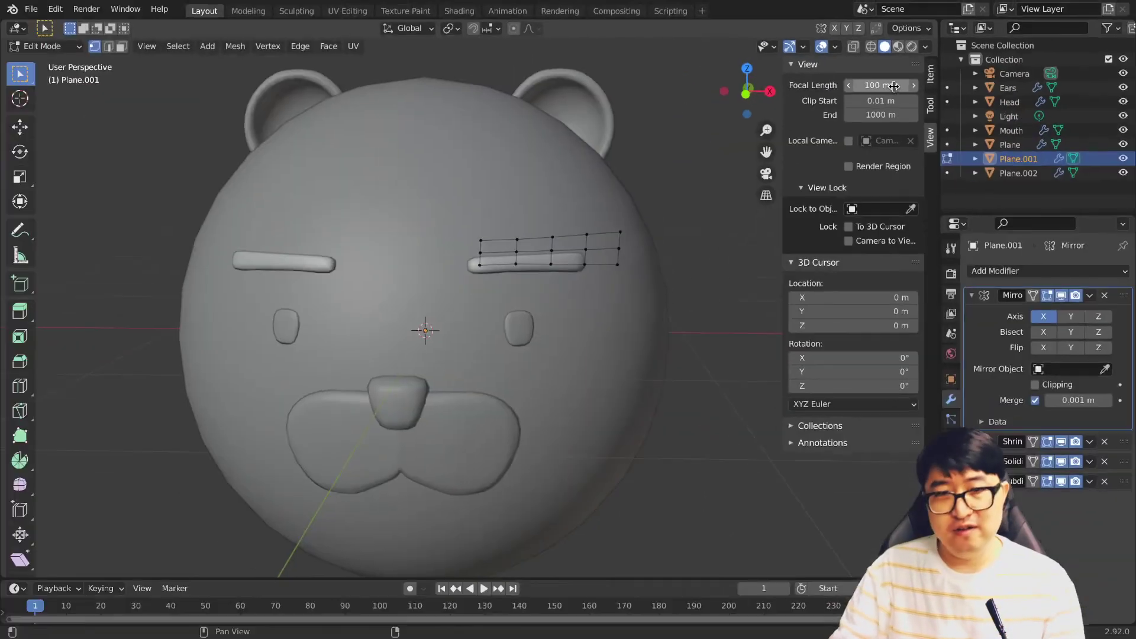
{"action": "scroll", "coordinate": [643, 194], "scroll_direction": "down", "scroll_amount": 6}
{"action": "mouse_move", "coordinate": [621, 414]}
{"action": "middle_mouse_down"}
{"action": "mouse_move", "coordinate": [641, 373]}
{"action": "mouse_move", "coordinate": [675, 431]}
{"action": "middle_mouse_up"}
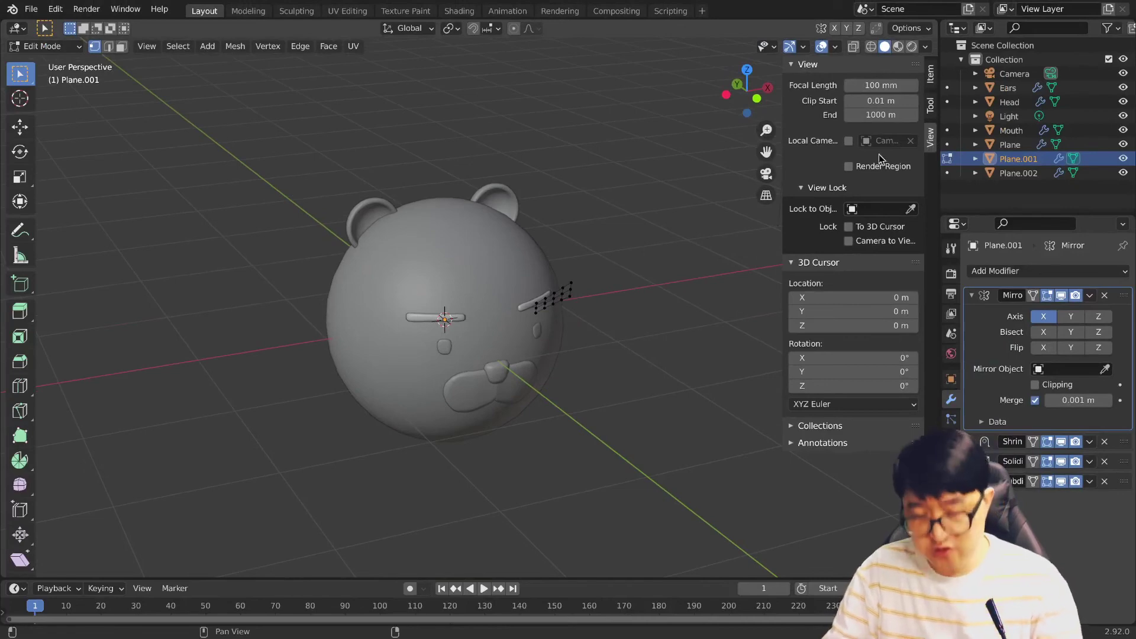
{"action": "key", "text": "Tab"}
{"action": "key", "text": "n"}
{"action": "mouse_move", "coordinate": [698, 203]}
{"action": "middle_mouse_down"}
{"action": "mouse_move", "coordinate": [609, 384]}
{"action": "mouse_move", "coordinate": [556, 346]}
{"action": "mouse_move", "coordinate": [654, 361]}
{"action": "mouse_move", "coordinate": [581, 363]}
{"action": "mouse_move", "coordinate": [616, 363]}
{"action": "middle_mouse_up"}
{"action": "scroll", "coordinate": [645, 361], "scroll_direction": "up", "scroll_amount": 3}
{"action": "left_click", "coordinate": [1010, 144]}
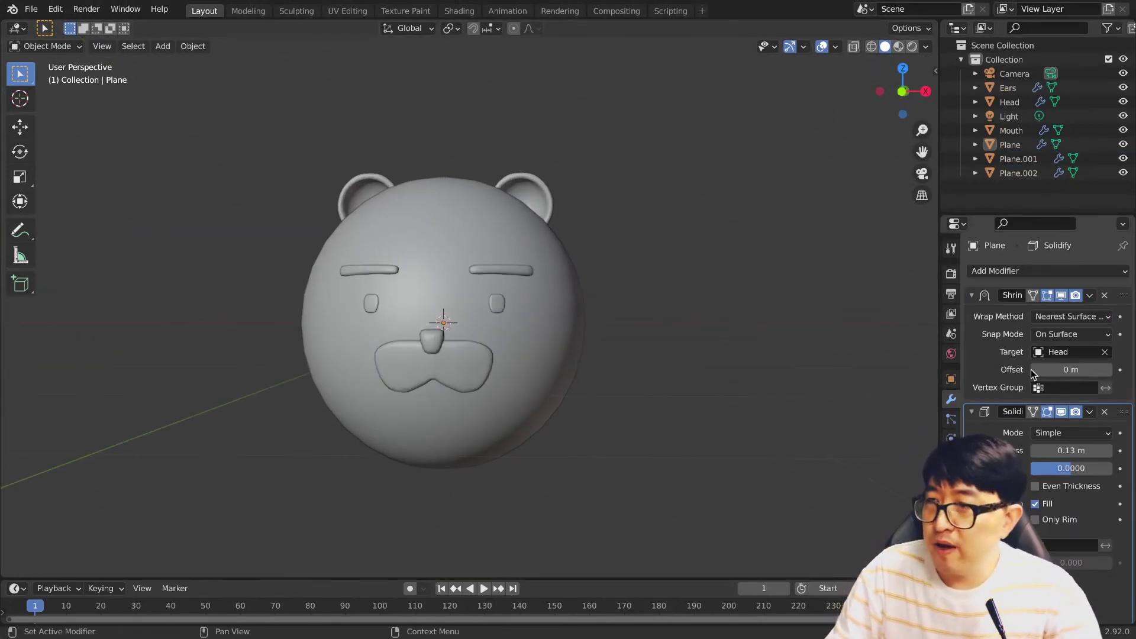
Step: Select Head, widen the properties area by dragging its border left, then select Ears
{"action": "middle_click_drag", "start_coordinate": [655, 424], "coordinate": [575, 342]}
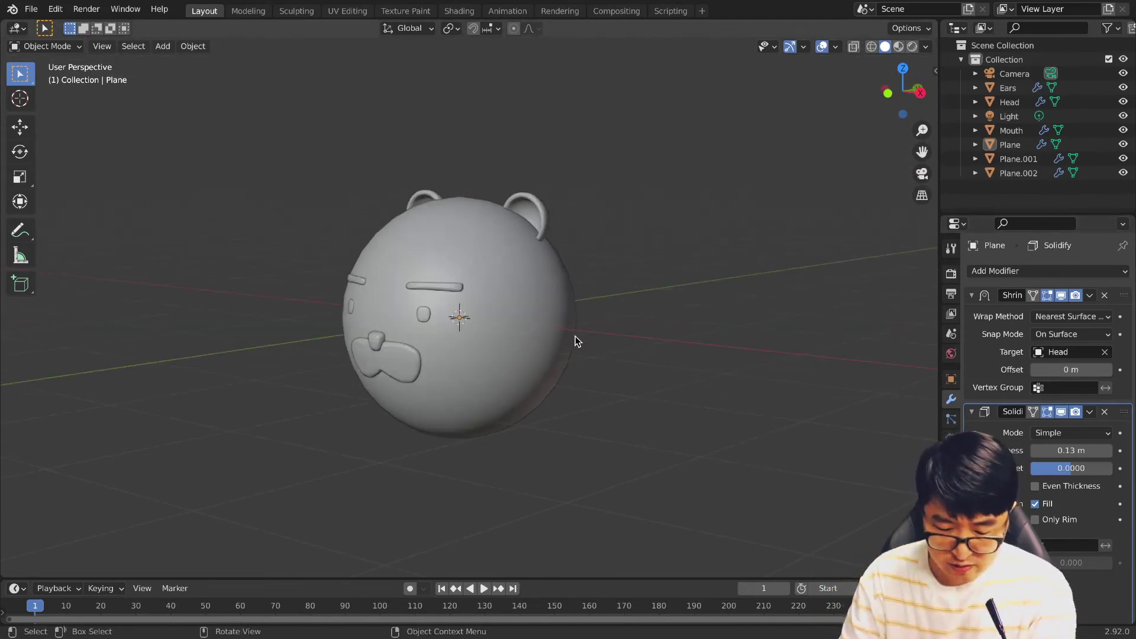
{"action": "left_click", "coordinate": [549, 303]}
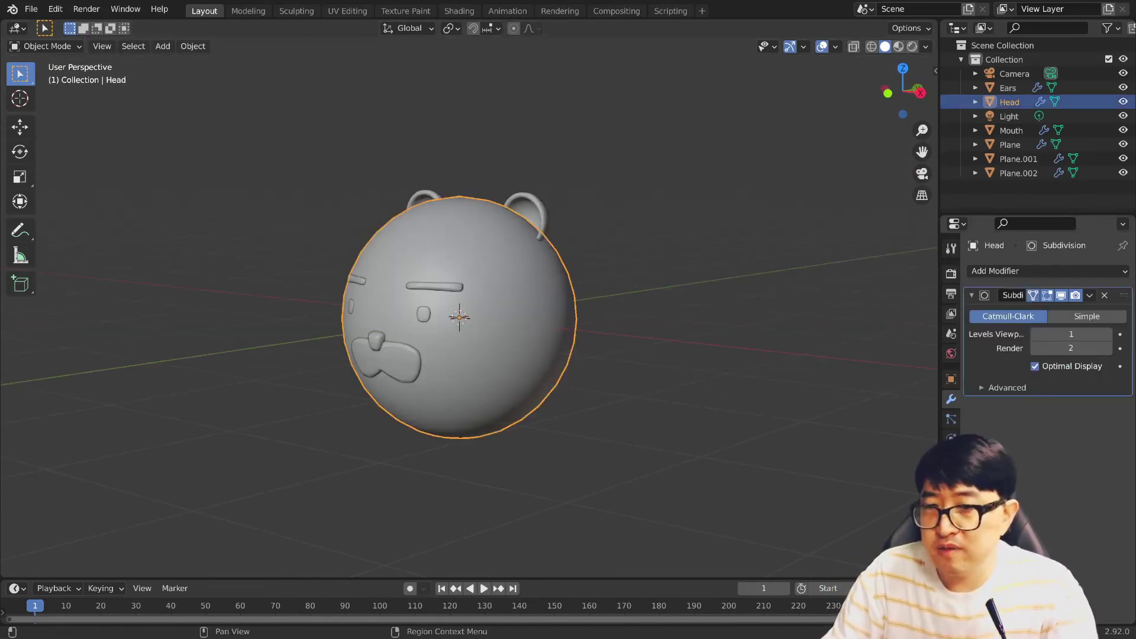
{"action": "left_click_drag", "start_coordinate": [940, 355], "coordinate": [895, 355]}
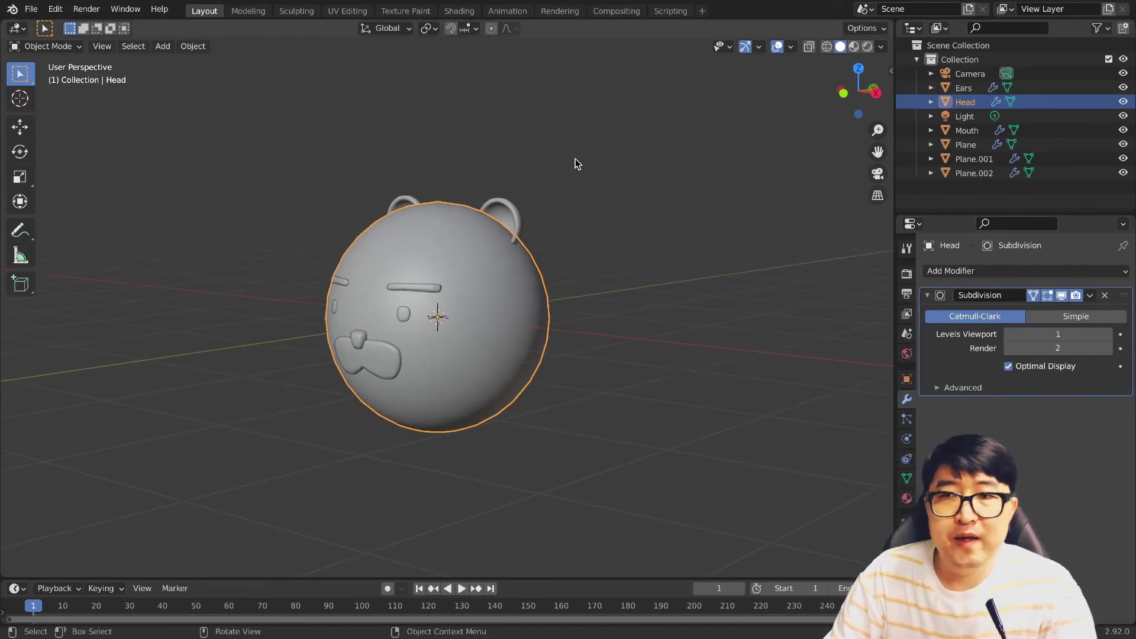
{"action": "left_click", "coordinate": [964, 87]}
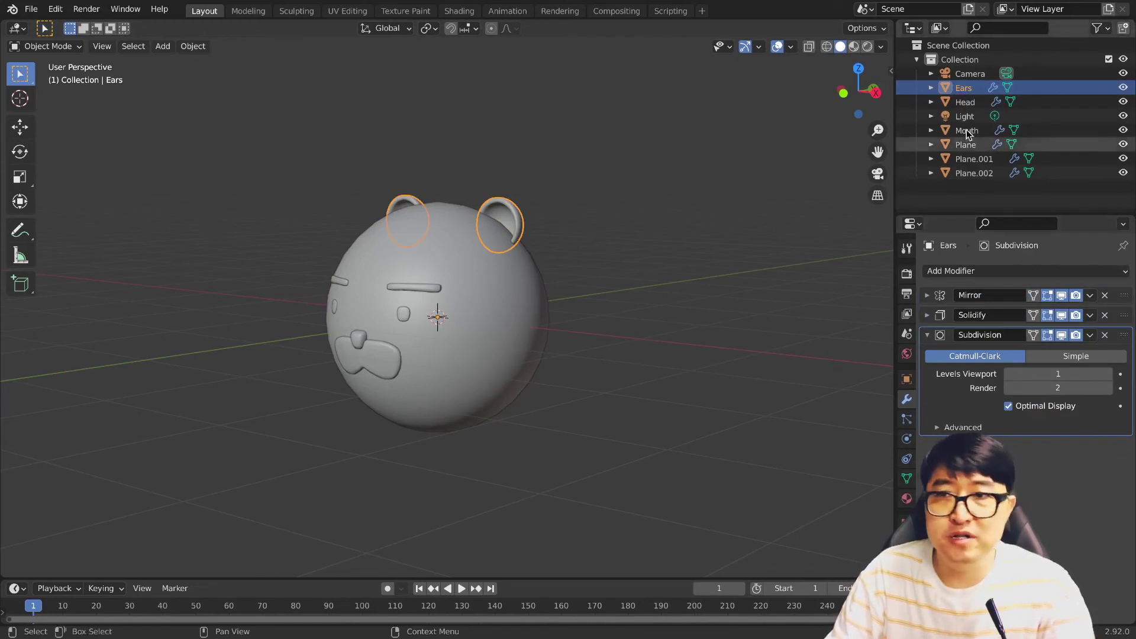
Step: Apply the ears' Mirror and Solidify modifiers
{"action": "left_click", "coordinate": [1090, 295]}
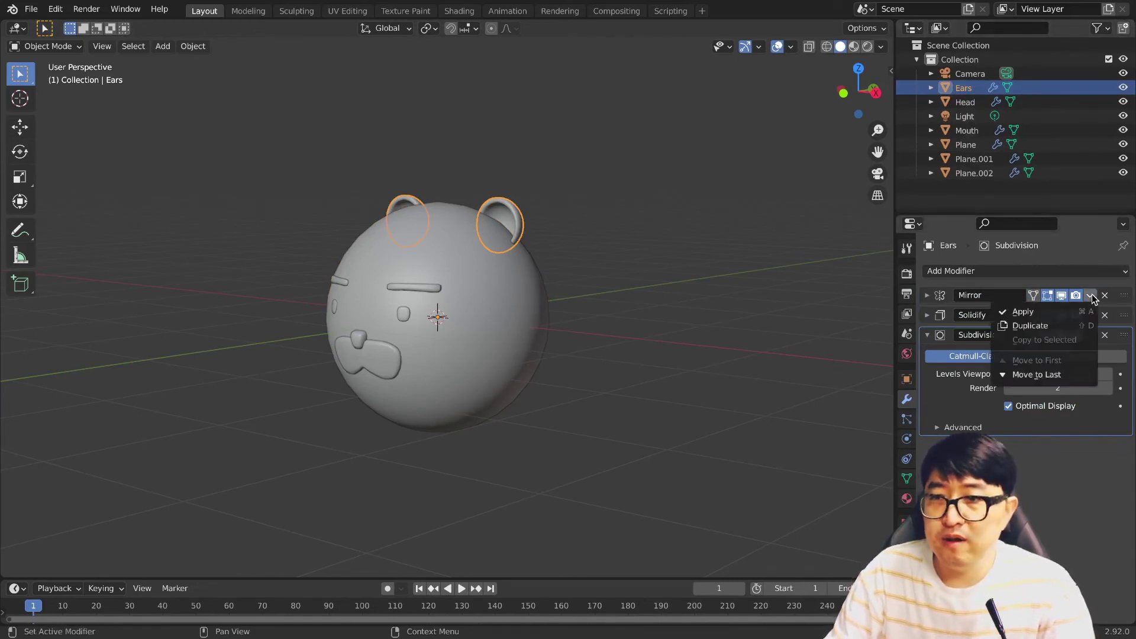
{"action": "left_click", "coordinate": [1025, 312]}
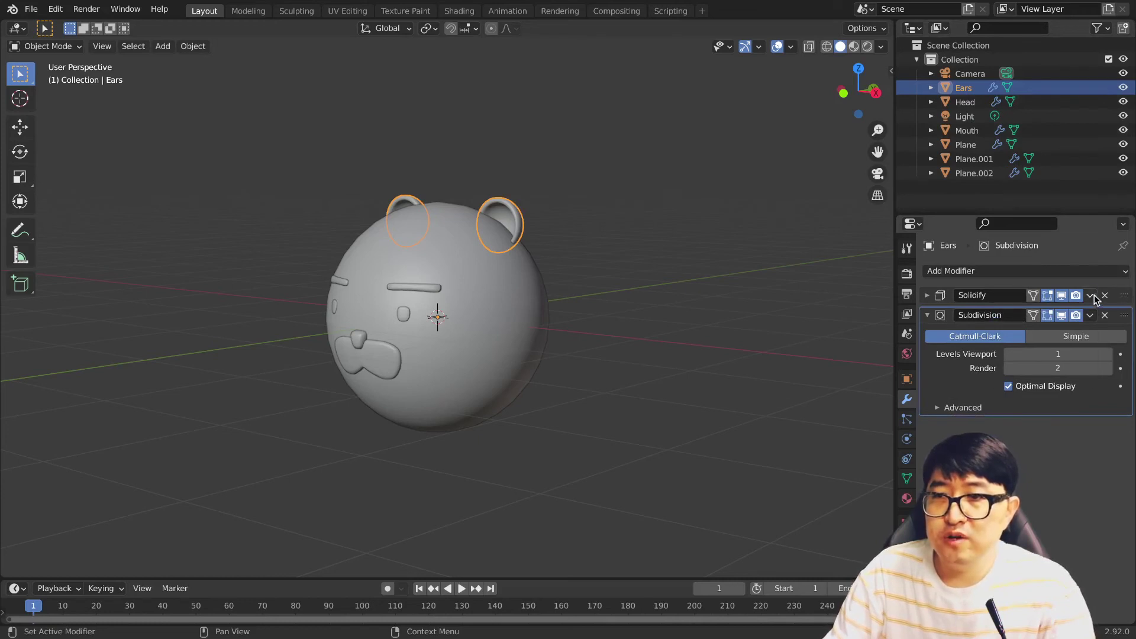
{"action": "left_click", "coordinate": [1090, 296]}
{"action": "left_click", "coordinate": [1024, 313]}
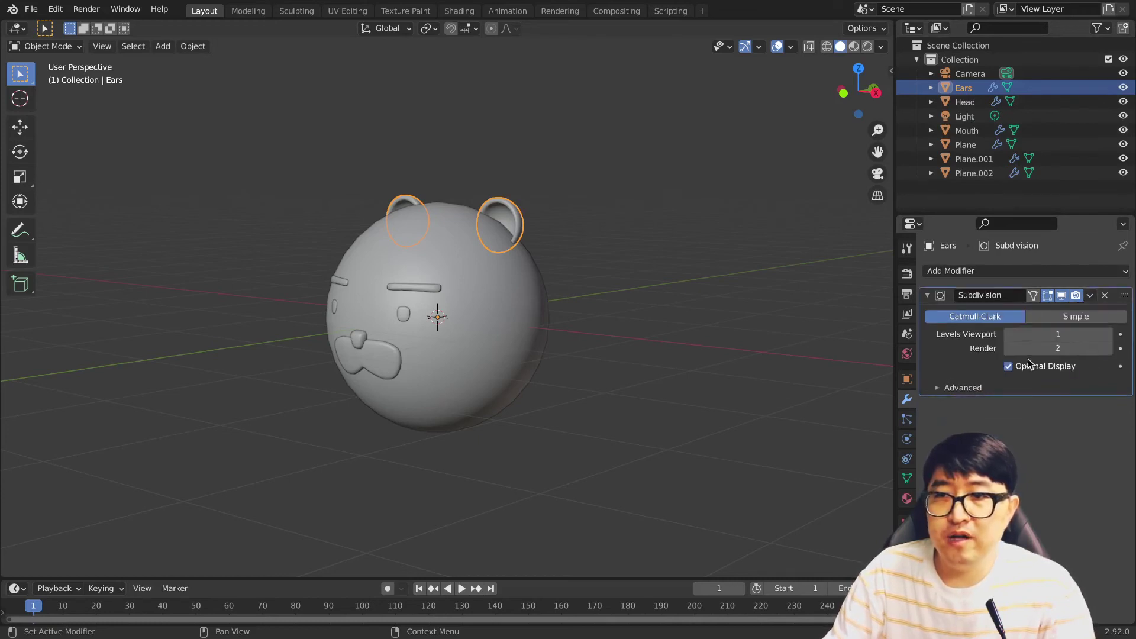
{"action": "left_click", "coordinate": [658, 332]}
{"action": "middle_click_drag", "start_coordinate": [660, 335], "coordinate": [655, 325]}
{"action": "scroll", "coordinate": [558, 290], "scroll_direction": "up", "scroll_amount": 3}
{"action": "mouse_move", "coordinate": [558, 290]}
{"action": "middle_mouse_down"}
{"action": "mouse_move", "coordinate": [593, 304]}
{"action": "mouse_move", "coordinate": [332, 299]}
{"action": "middle_mouse_up"}
Step: Apply Mirror, Shrinkwrap and Solidify on the eyebrows and the eye pieces
{"action": "left_click", "coordinate": [418, 284]}
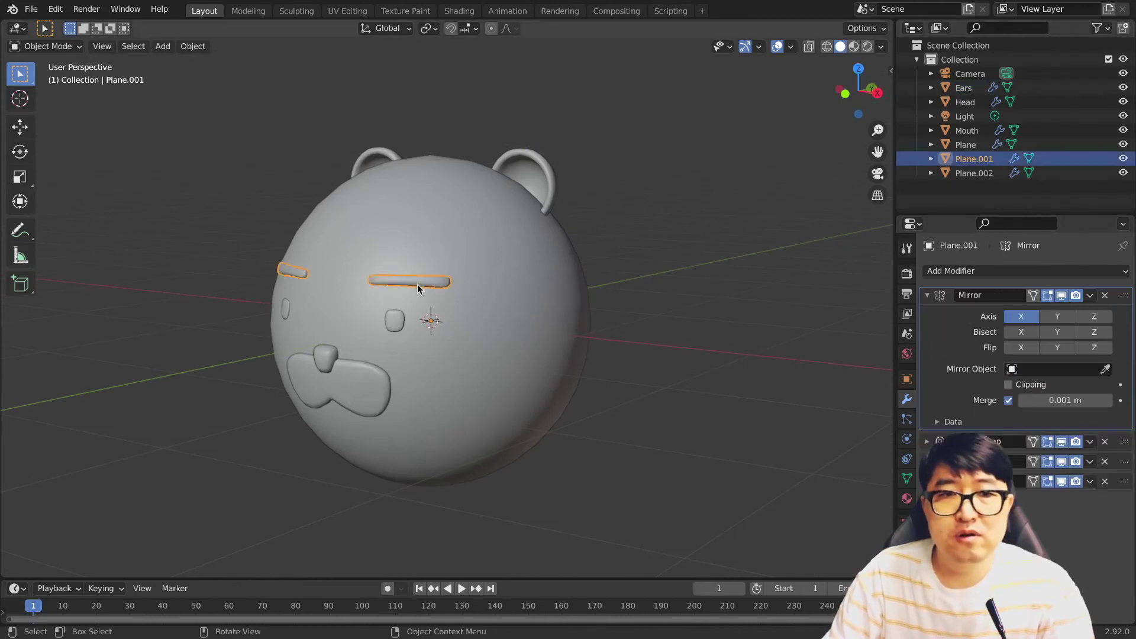
{"action": "left_click", "coordinate": [1105, 295]}
{"action": "left_click", "coordinate": [1045, 315]}
{"action": "left_click", "coordinate": [1091, 295]}
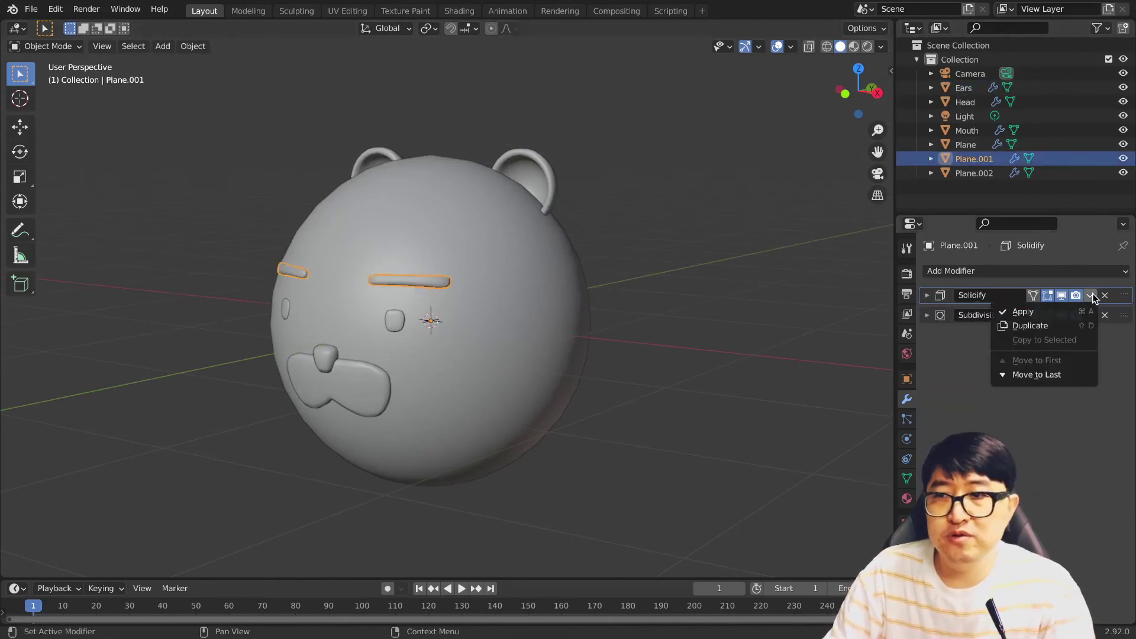
{"action": "left_click", "coordinate": [1014, 312]}
{"action": "left_click", "coordinate": [439, 310]}
{"action": "left_click", "coordinate": [1090, 295]}
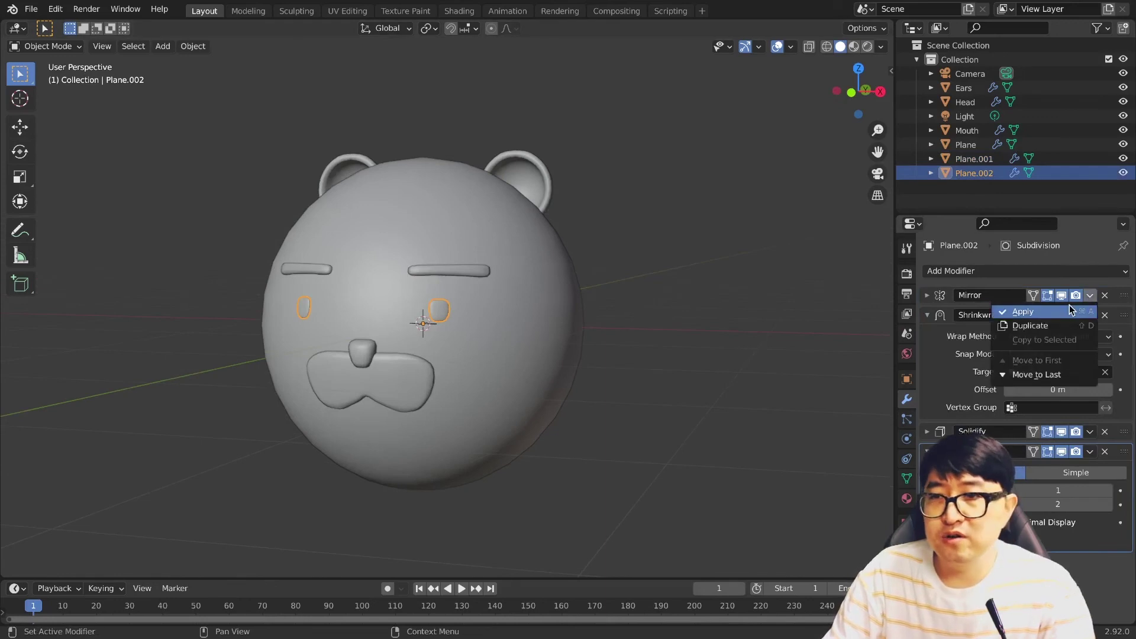
{"action": "left_click", "coordinate": [1014, 312]}
{"action": "left_click", "coordinate": [1090, 296]}
{"action": "left_click", "coordinate": [1013, 312]}
Step: Apply the nose's and muzzle's Mirror, Shrinkwrap and Solidify modifiers, keeping Subdivision live
{"action": "left_click", "coordinate": [362, 354]}
{"action": "left_click", "coordinate": [1090, 295]}
{"action": "left_click", "coordinate": [1013, 312]}
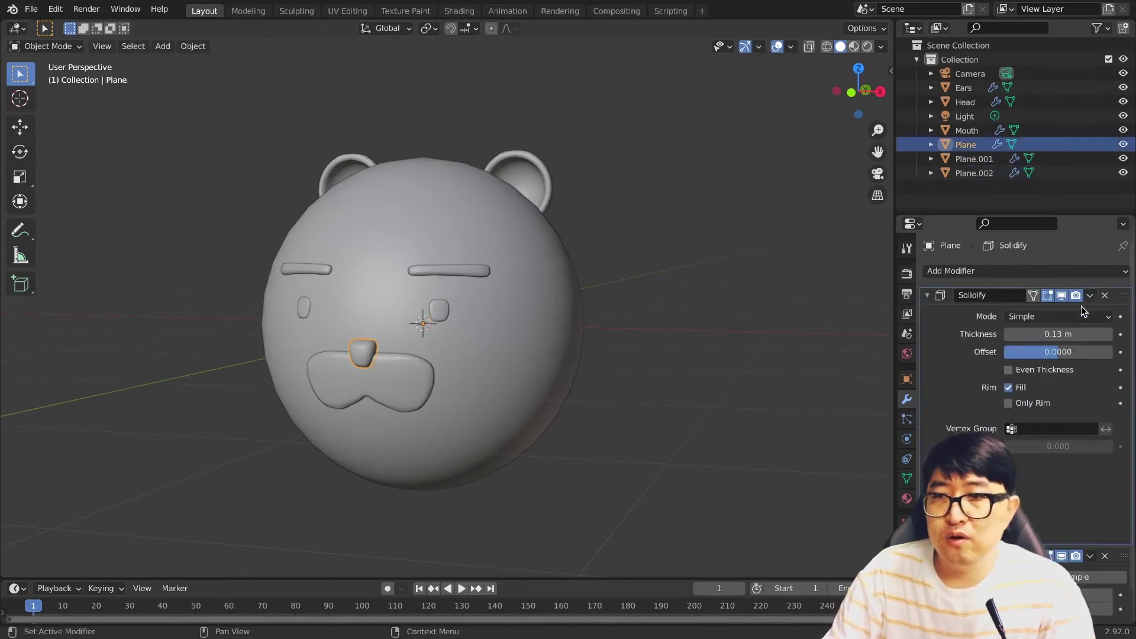
{"action": "left_click", "coordinate": [1091, 295]}
{"action": "left_click", "coordinate": [1014, 312]}
{"action": "left_click", "coordinate": [408, 385]}
{"action": "key", "text": "ctrl+a"}
{"action": "left_click", "coordinate": [1090, 295]}
{"action": "left_click", "coordinate": [1013, 312]}
{"action": "left_click", "coordinate": [1091, 295]}
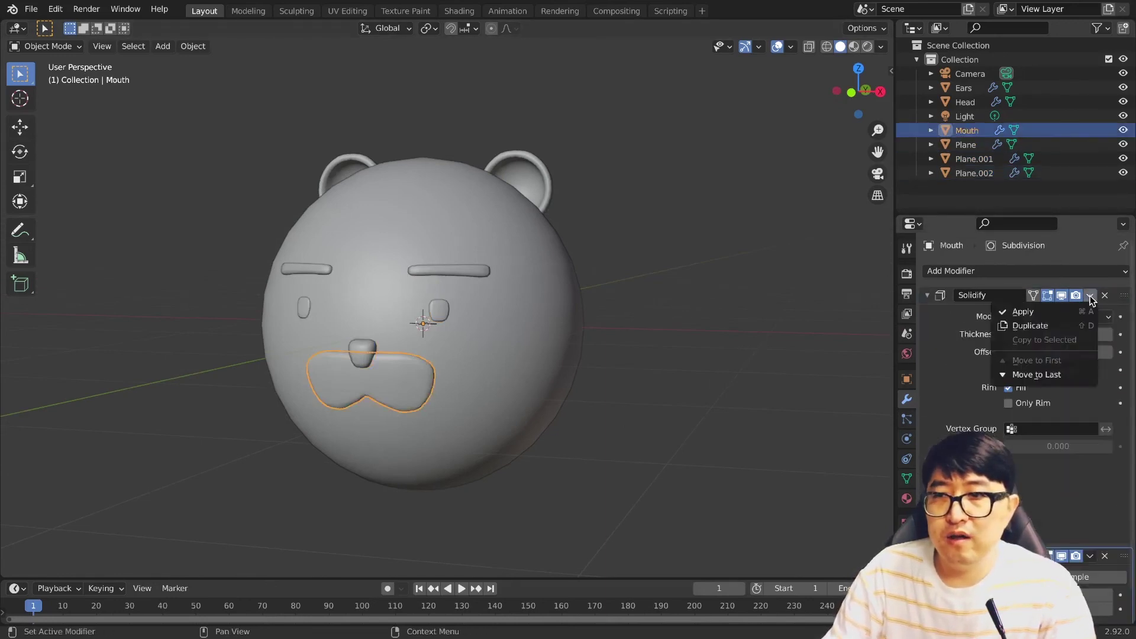
{"action": "left_click", "coordinate": [1013, 312]}
{"action": "left_click", "coordinate": [650, 440]}
Step: Check the eye, nose and eyebrow pieces, then select the Head object
{"action": "left_click", "coordinate": [439, 315]}
{"action": "left_click", "coordinate": [358, 354]}
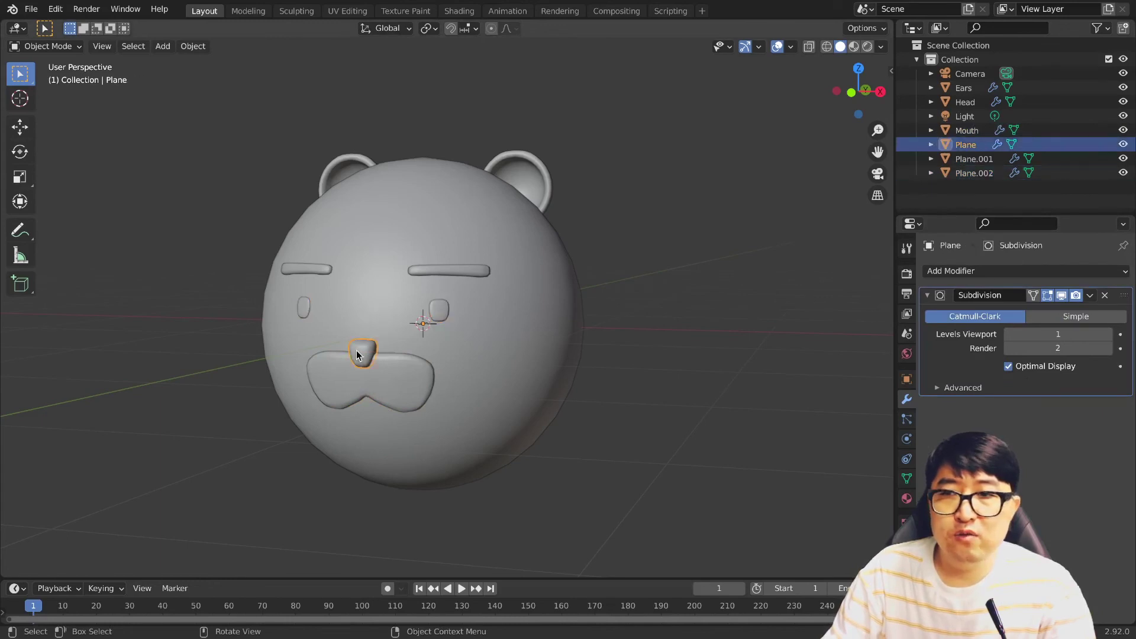
{"action": "left_click", "coordinate": [449, 271]}
{"action": "left_click", "coordinate": [528, 251]}
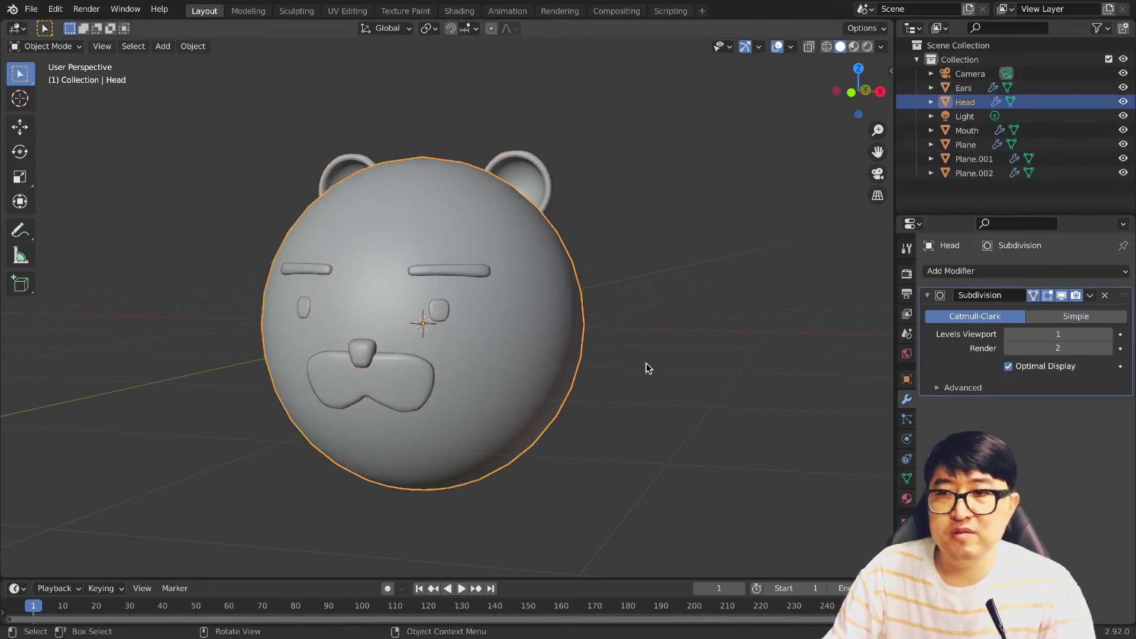
{"action": "left_click", "coordinate": [710, 382]}
{"action": "middle_click_drag", "start_coordinate": [711, 379], "coordinate": [669, 329]}
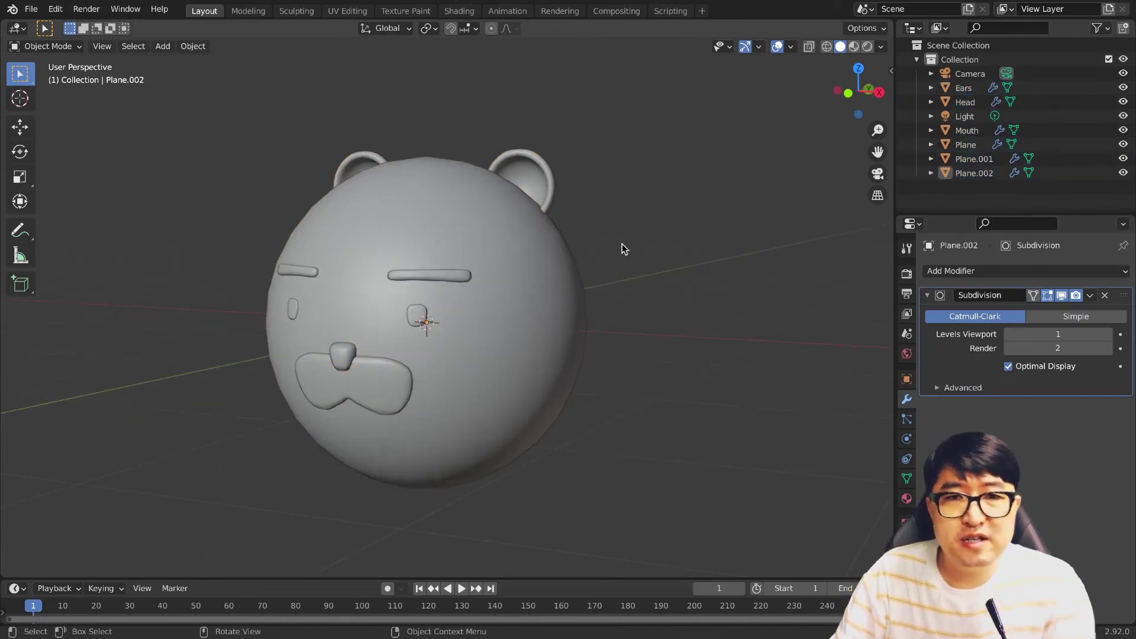
{"action": "scroll", "coordinate": [644, 266], "scroll_direction": "down", "scroll_amount": 1}
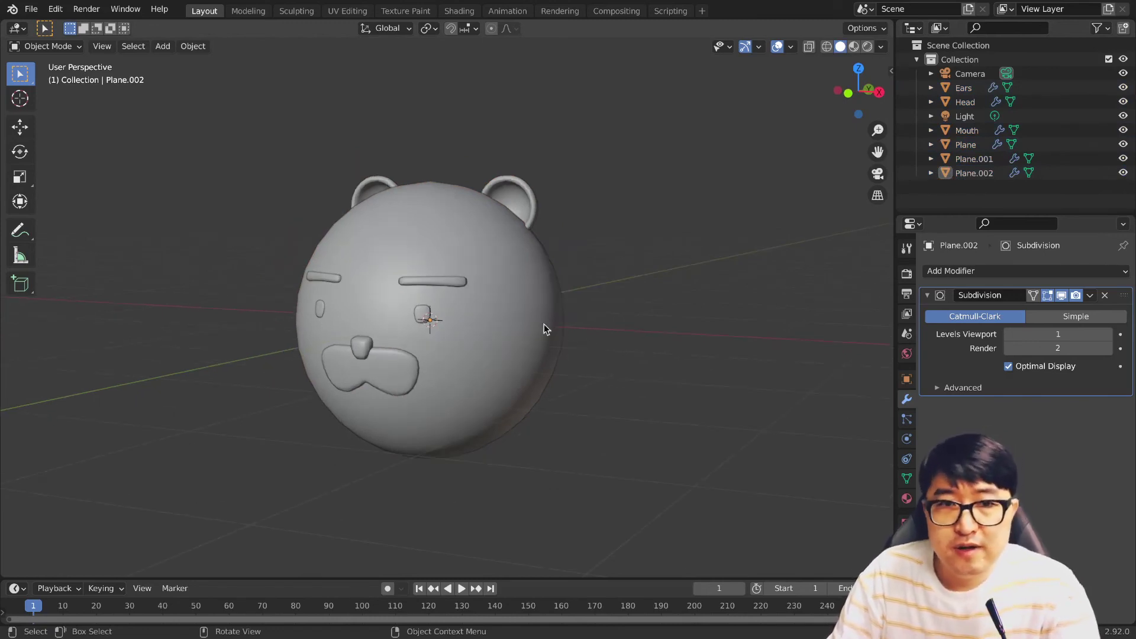
{"action": "left_click", "coordinate": [515, 322]}
Step: Create a new yellow-orange material for the head
{"action": "left_click", "coordinate": [907, 499]}
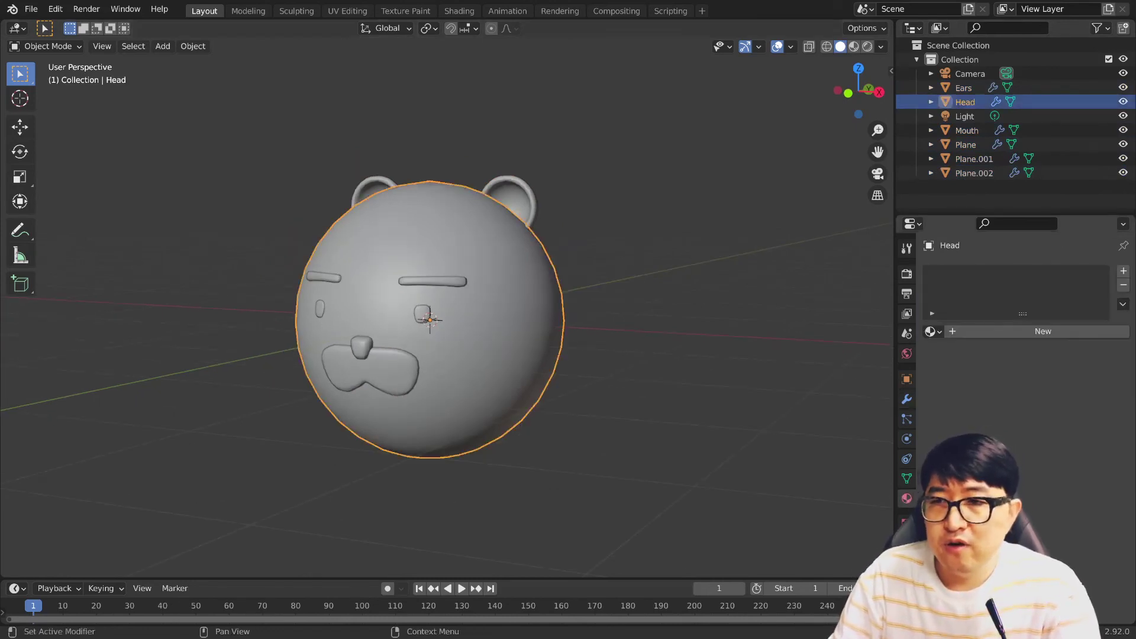
{"action": "left_click", "coordinate": [1020, 332]}
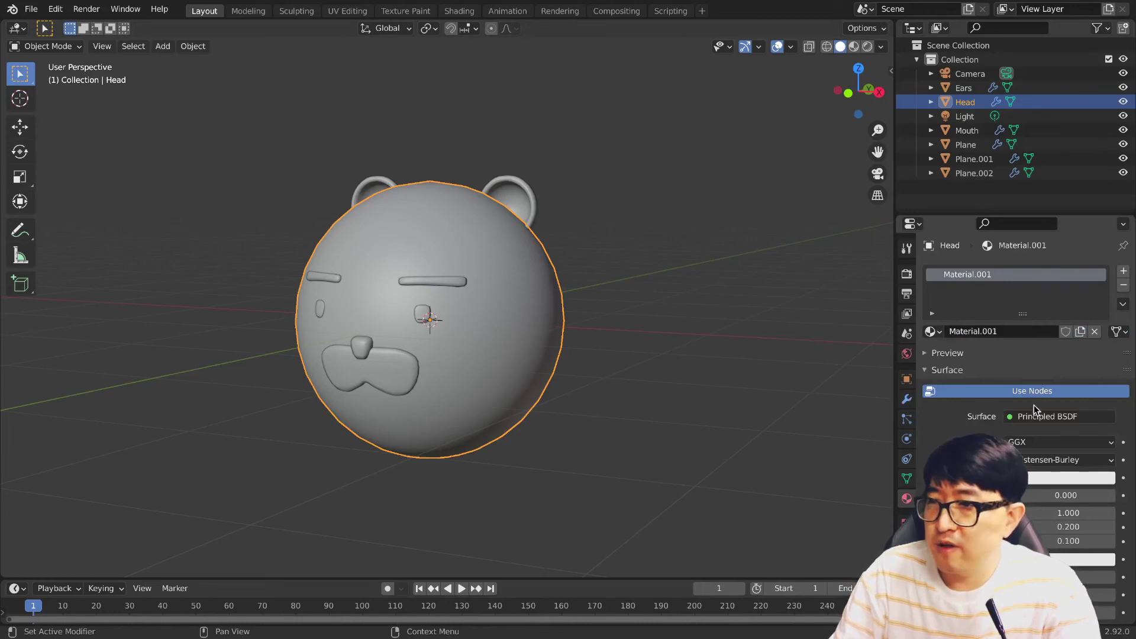
{"action": "left_click", "coordinate": [1057, 477]}
{"action": "key", "text": "ctrl+v"}
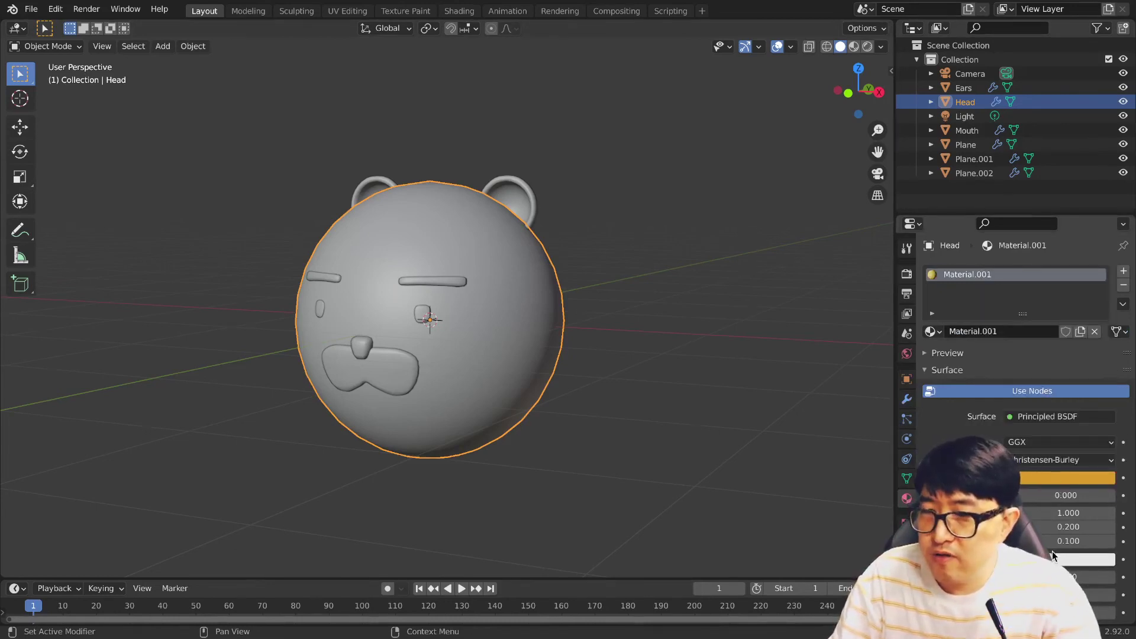
{"action": "left_click", "coordinate": [1057, 481]}
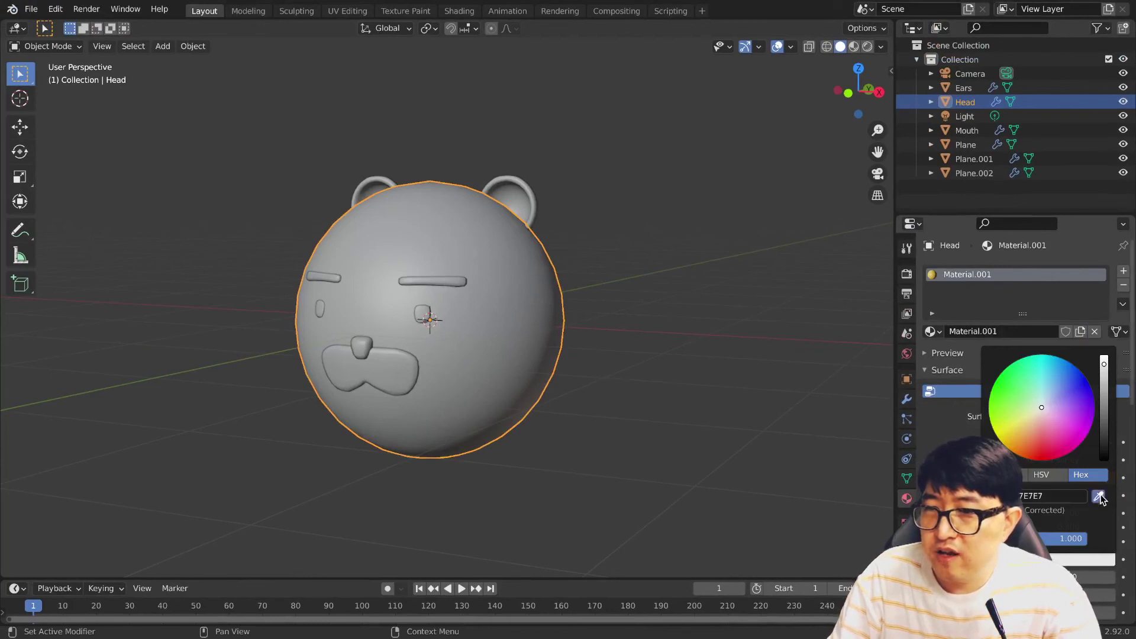
{"action": "left_click", "coordinate": [1101, 499]}
{"action": "left_click", "coordinate": [1066, 478]}
Step: Show the viewport in Material Preview and rename the head's material to Base
{"action": "left_click", "coordinate": [648, 350]}
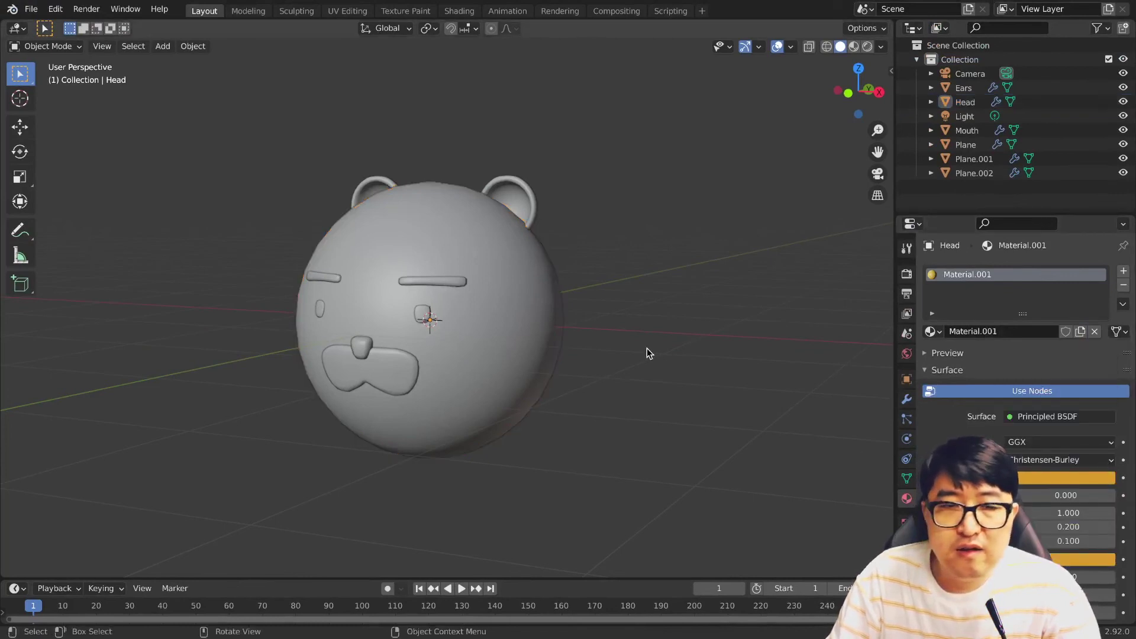
{"action": "middle_click_drag", "start_coordinate": [647, 350], "coordinate": [616, 358]}
{"action": "scroll", "coordinate": [617, 358], "scroll_direction": "down", "scroll_amount": 2}
{"action": "scroll", "coordinate": [635, 358], "scroll_direction": "up", "scroll_amount": 4}
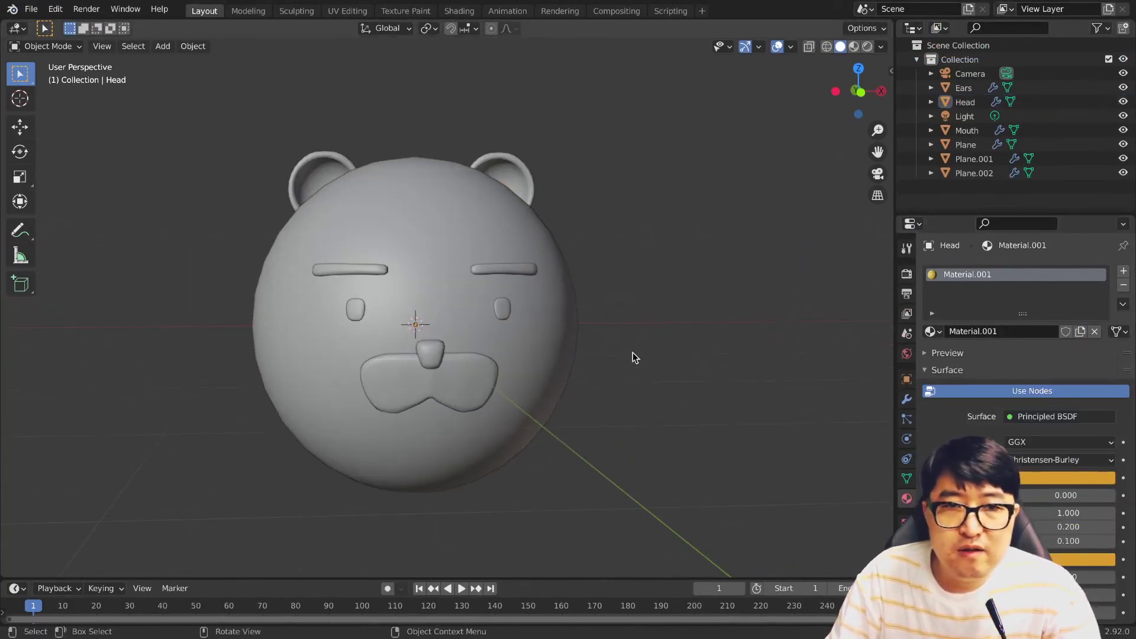
{"action": "left_click", "coordinate": [867, 47]}
{"action": "mouse_move", "coordinate": [754, 385]}
{"action": "middle_mouse_down"}
{"action": "mouse_move", "coordinate": [726, 338]}
{"action": "mouse_move", "coordinate": [671, 387]}
{"action": "mouse_move", "coordinate": [710, 390]}
{"action": "middle_mouse_up"}
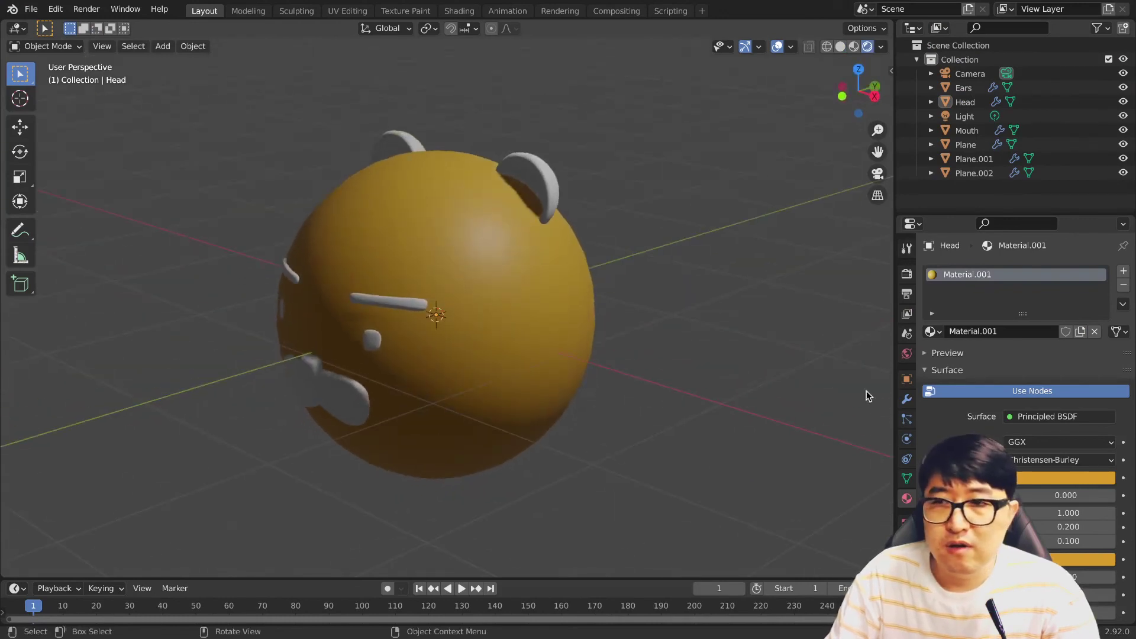
{"action": "double_click", "coordinate": [994, 274]}
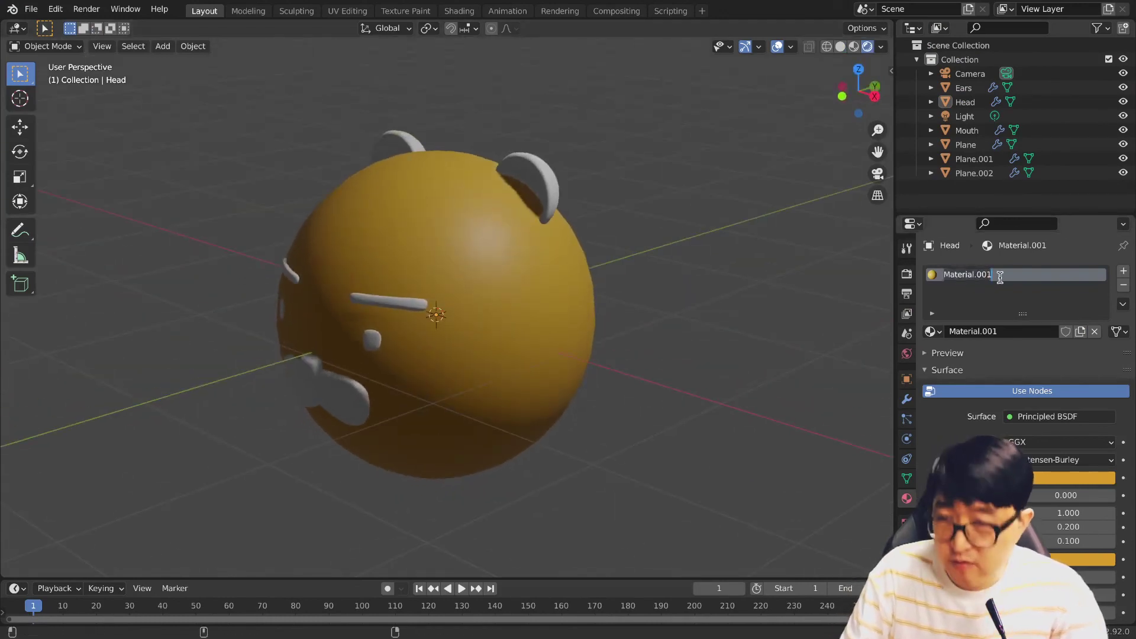
{"action": "type", "text": "Base"}
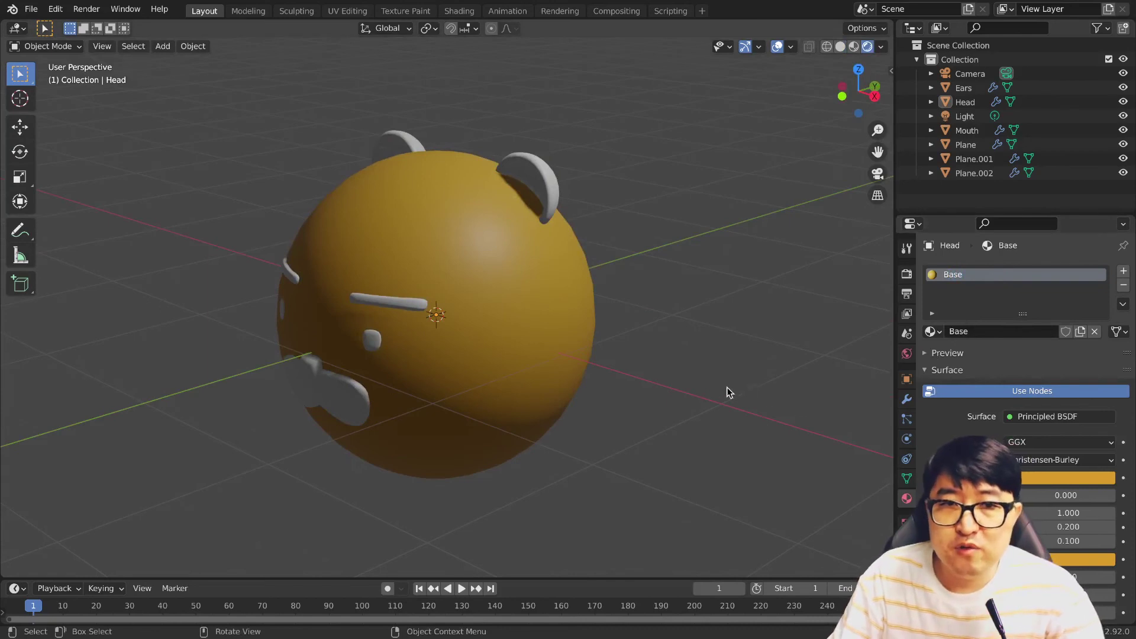
{"action": "middle_click_drag", "start_coordinate": [727, 388], "coordinate": [779, 372]}
Step: Assign the existing Base material to the ears
{"action": "left_click", "coordinate": [526, 160]}
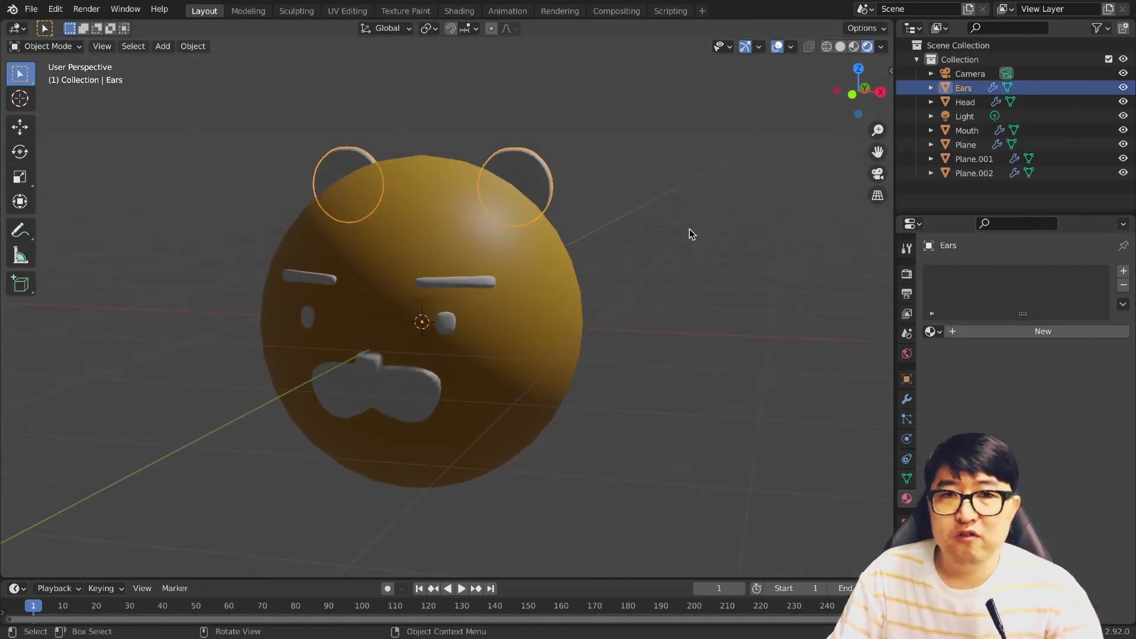
{"action": "left_click", "coordinate": [939, 335]}
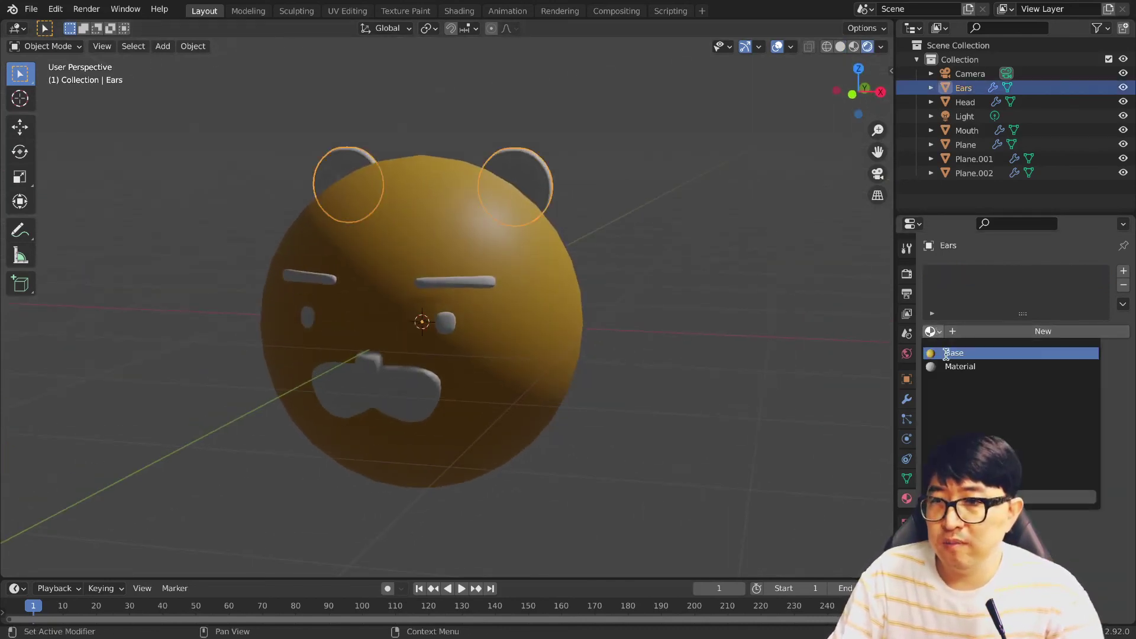
{"action": "left_click", "coordinate": [971, 352]}
{"action": "left_click", "coordinate": [762, 426]}
{"action": "mouse_move", "coordinate": [745, 409]}
{"action": "middle_mouse_down"}
{"action": "mouse_move", "coordinate": [700, 371]}
{"action": "mouse_move", "coordinate": [716, 426]}
{"action": "mouse_move", "coordinate": [622, 380]}
{"action": "mouse_move", "coordinate": [737, 381]}
{"action": "middle_mouse_up"}
Step: Give the eyebrows a new material named Eye_Black with a black base colour
{"action": "left_click", "coordinate": [538, 272]}
{"action": "scroll", "coordinate": [624, 327], "scroll_direction": "up", "scroll_amount": 2}
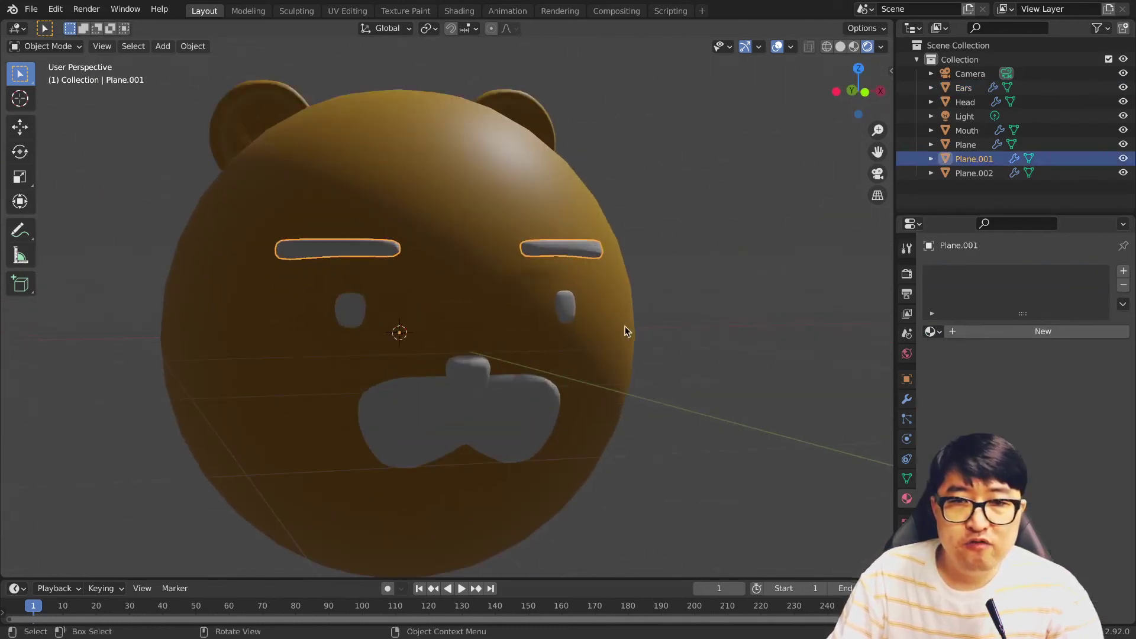
{"action": "left_click", "coordinate": [1040, 330]}
{"action": "double_click", "coordinate": [1012, 330]}
{"action": "type", "text": "Eye"}
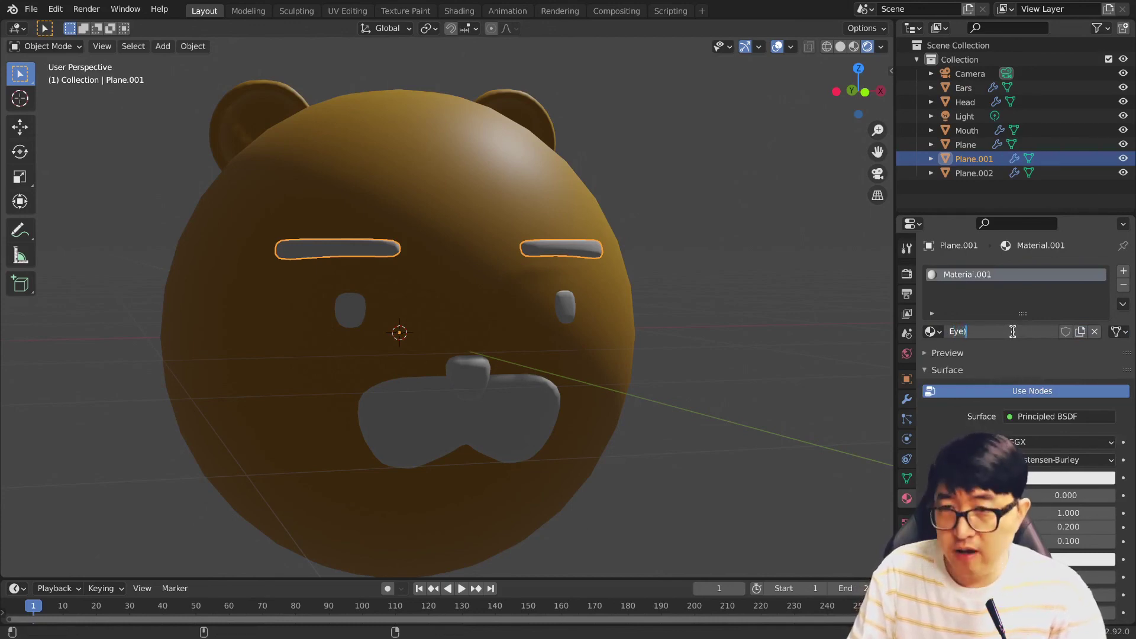
{"action": "type", "text": "_Black"}
{"action": "key", "text": "Return"}
{"action": "left_click", "coordinate": [1042, 477]}
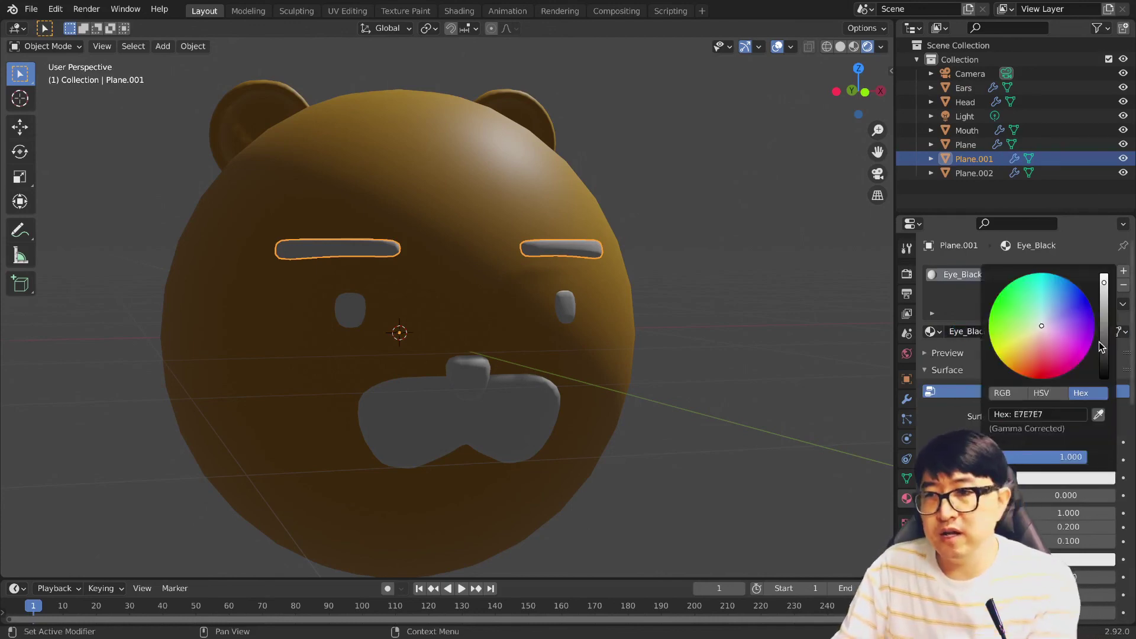
{"action": "left_click_drag", "start_coordinate": [1093, 296], "coordinate": [1093, 405]}
Step: Assign the Eye_Black material to the eyes and the nose
{"action": "middle_click_drag", "start_coordinate": [450, 331], "coordinate": [494, 342]}
{"action": "left_click", "coordinate": [494, 342]}
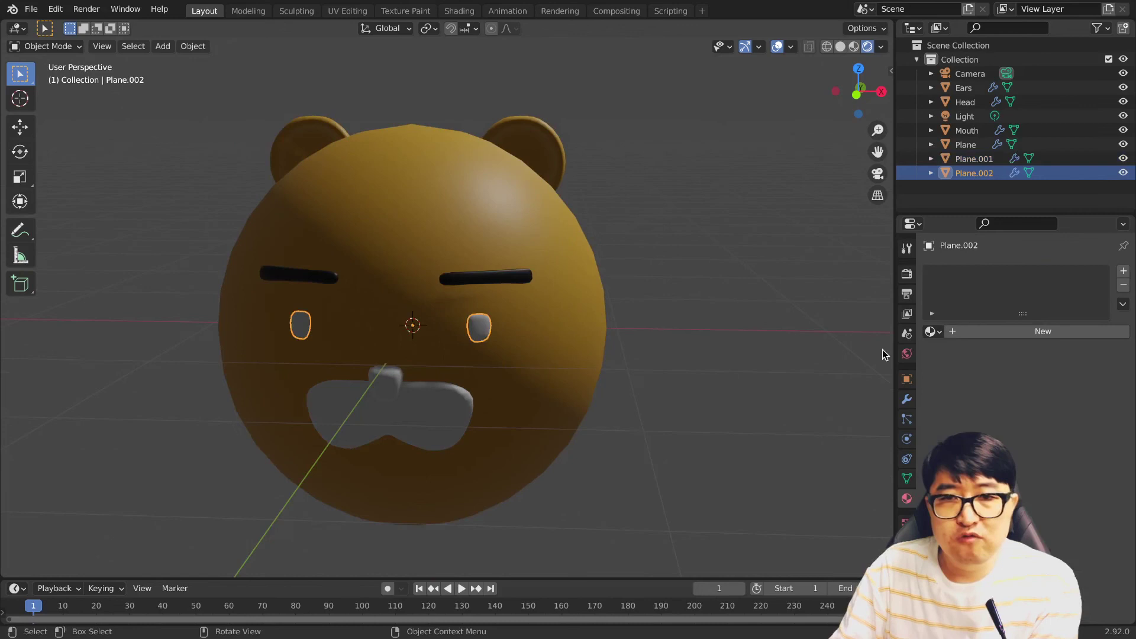
{"action": "left_click", "coordinate": [932, 331]}
{"action": "left_click", "coordinate": [962, 367]}
{"action": "left_click", "coordinate": [452, 388]}
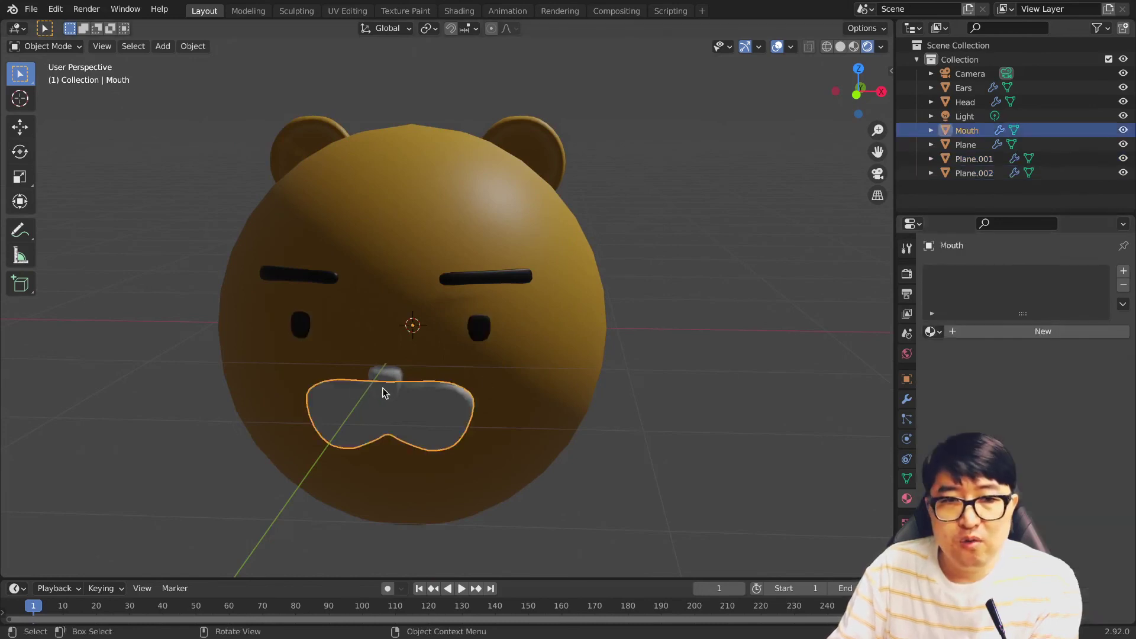
{"action": "left_click", "coordinate": [386, 381]}
{"action": "left_click", "coordinate": [932, 332]}
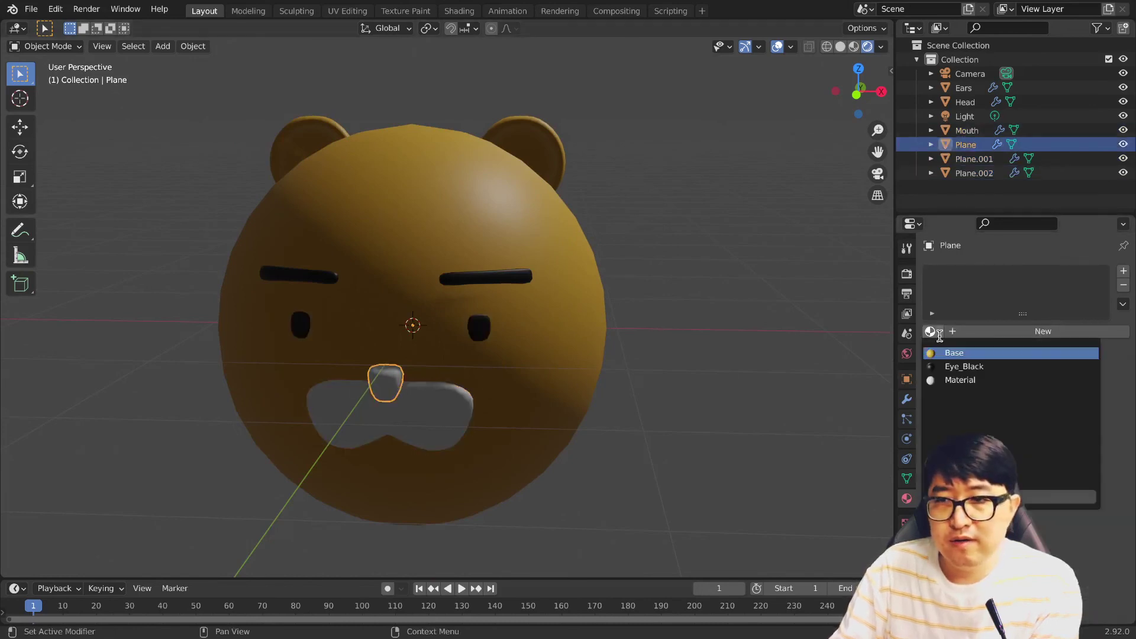
{"action": "left_click", "coordinate": [961, 367]}
Step: Give the muzzle a new material named Mouth_White
{"action": "middle_click_drag", "start_coordinate": [600, 432], "coordinate": [515, 361]}
{"action": "left_click", "coordinate": [515, 361]}
{"action": "left_click", "coordinate": [1043, 330]}
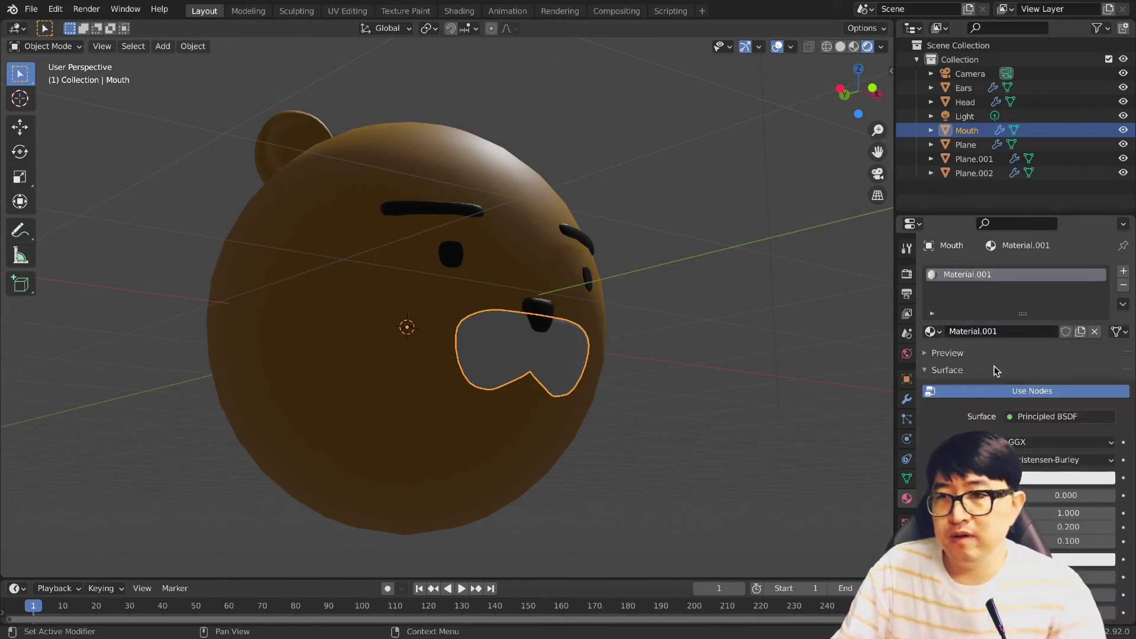
{"action": "double_click", "coordinate": [1025, 331]}
{"action": "type", "text": "Mouth"}
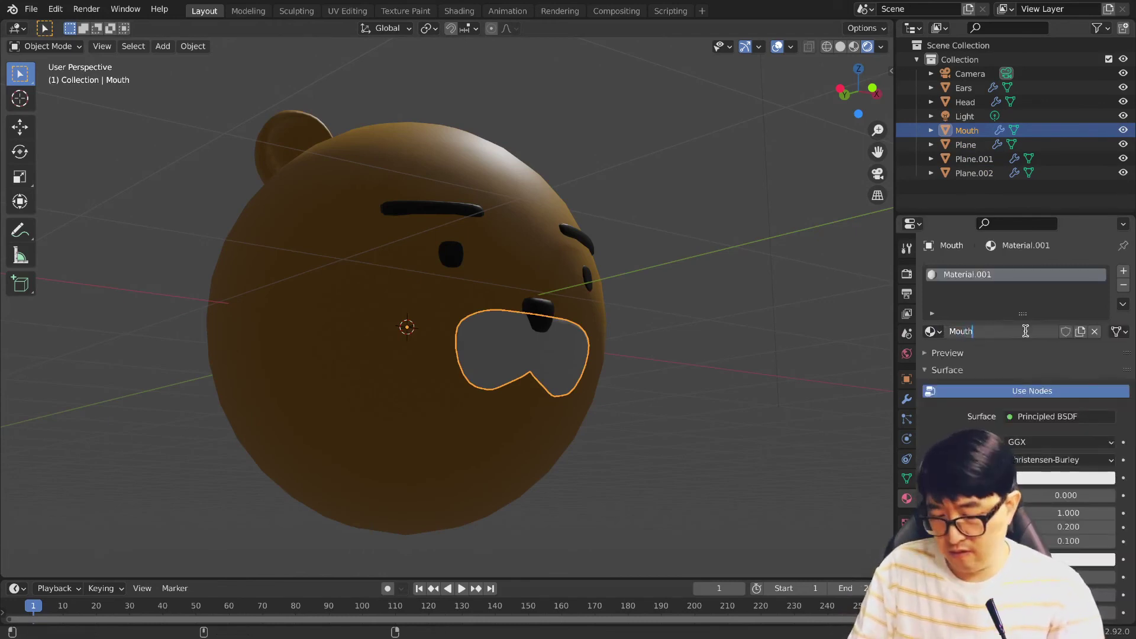
{"action": "type", "text": "_White"}
{"action": "key", "text": "Return"}
{"action": "middle_click_drag", "start_coordinate": [562, 437], "coordinate": [645, 398]}
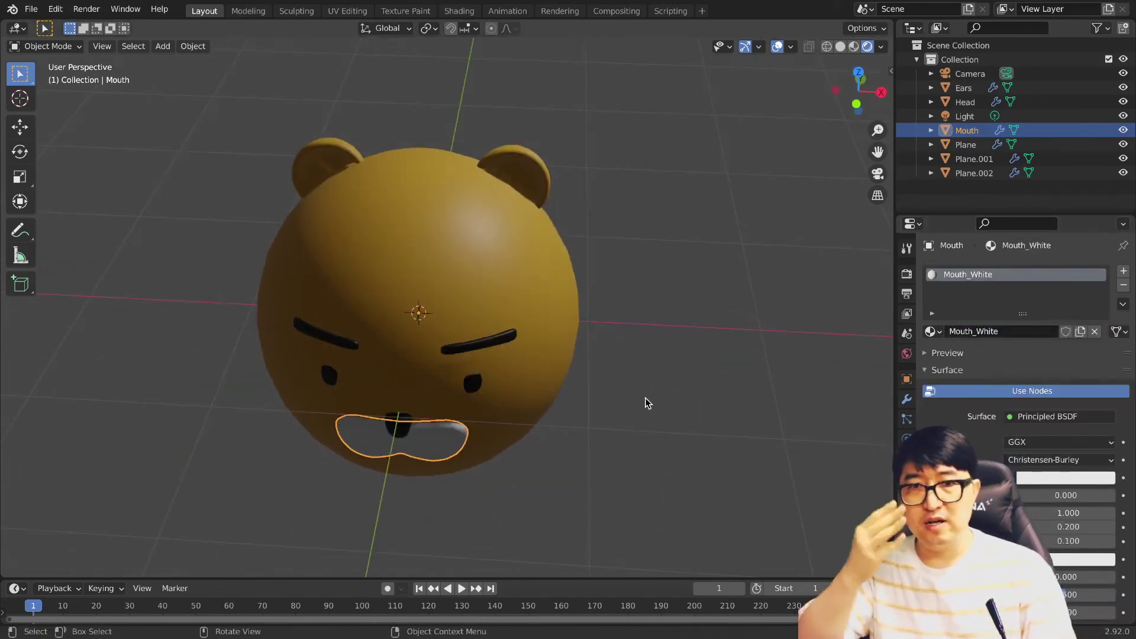
Step: In top view, move the light in front of the bear's face (about X -1.08 m, Y -4.35 m)
{"action": "key", "text": "grave"}
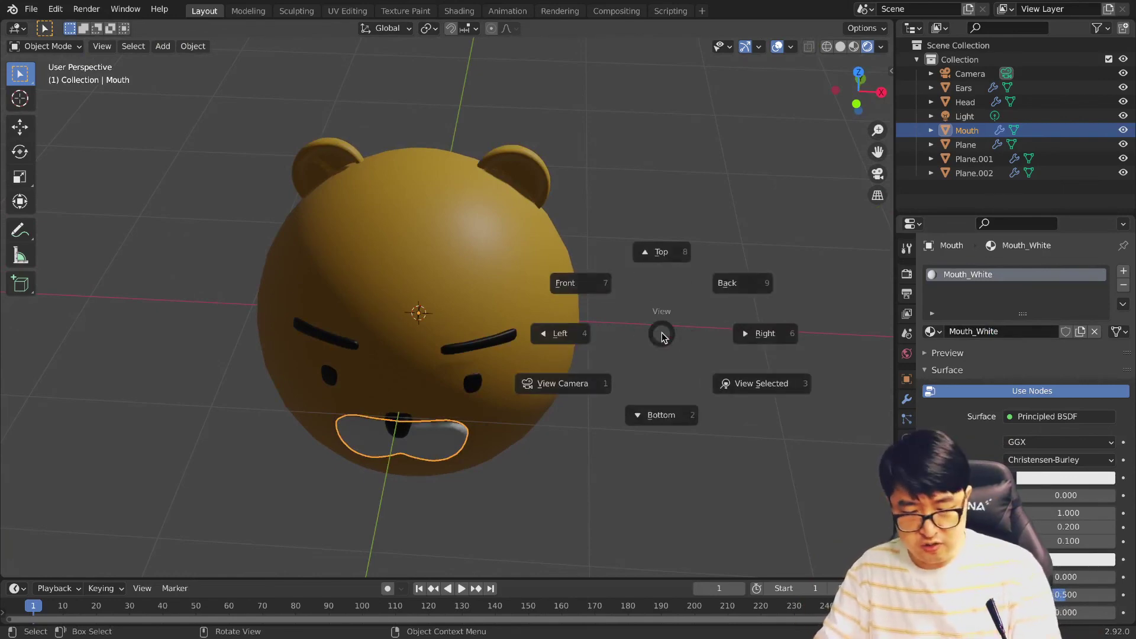
{"action": "key", "text": "KP_8"}
{"action": "scroll", "coordinate": [651, 337], "scroll_direction": "down", "scroll_amount": 3}
{"action": "scroll", "coordinate": [642, 343], "scroll_direction": "down", "scroll_amount": 3}
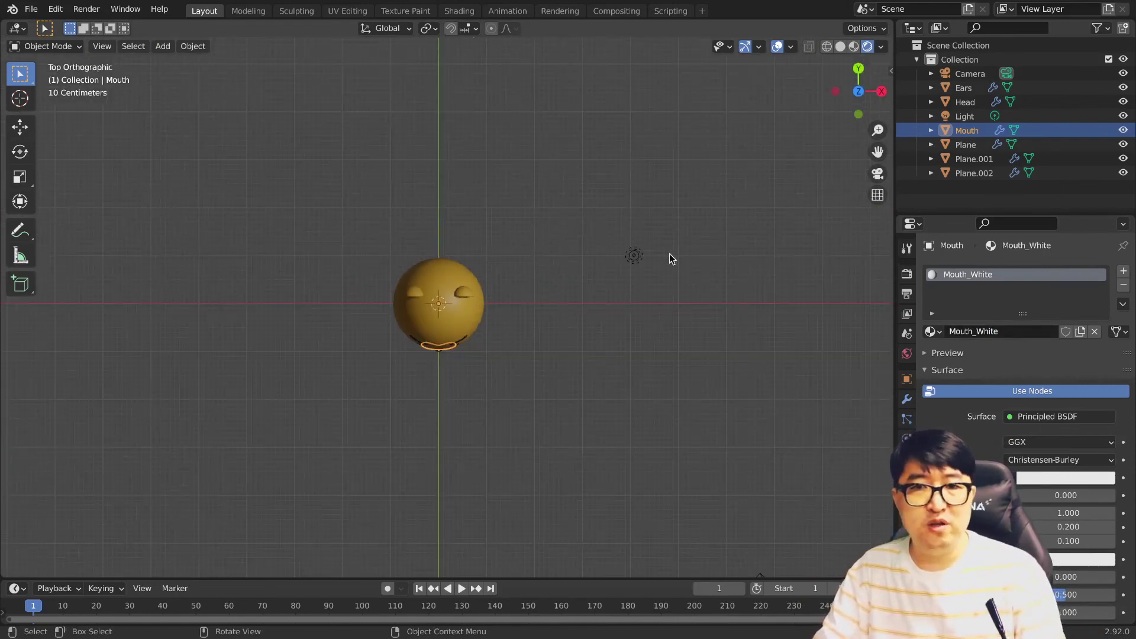
{"action": "left_click", "coordinate": [633, 245]}
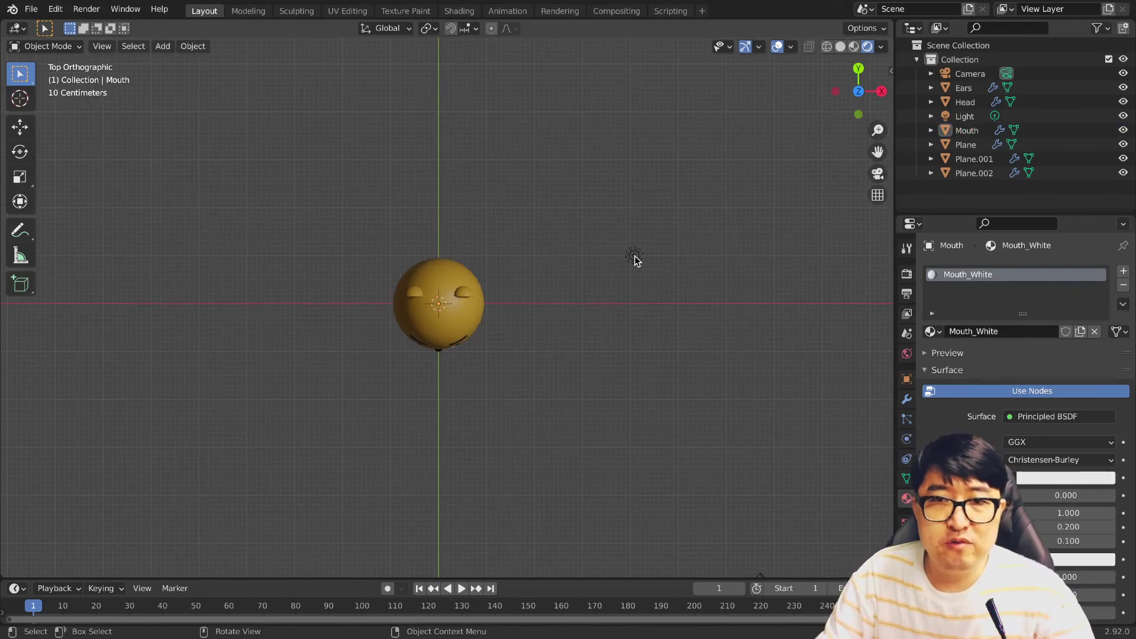
{"action": "left_click", "coordinate": [634, 258]}
{"action": "key", "text": "g"}
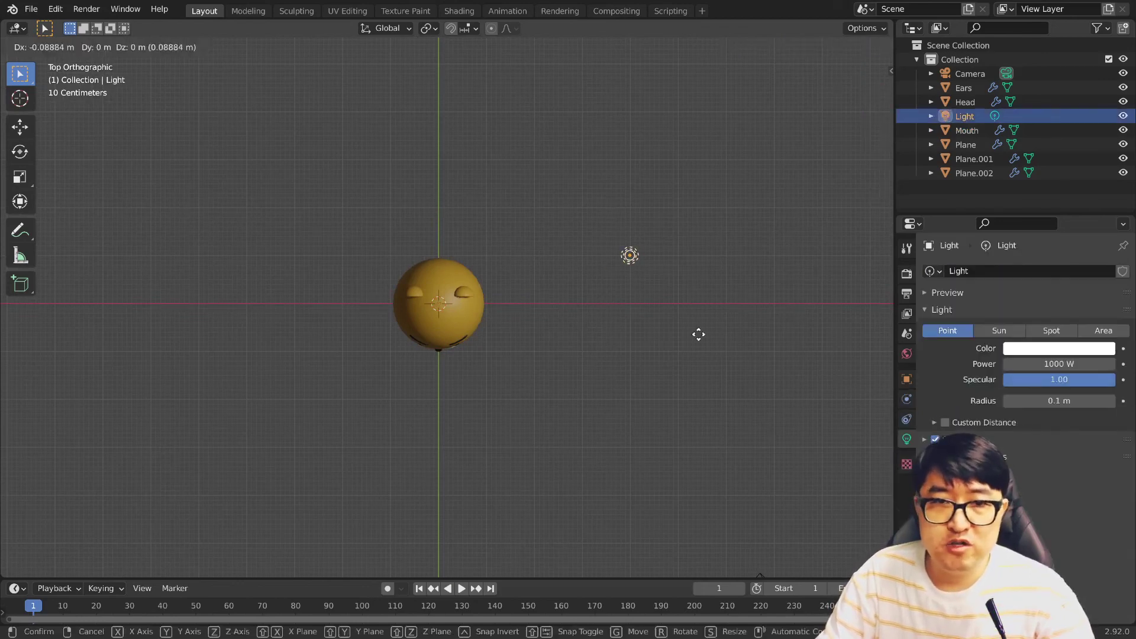
{"action": "left_click", "coordinate": [573, 454]}
Step: Check the lighting in Rendered shading, then return to Material Preview
{"action": "left_click", "coordinate": [854, 46]}
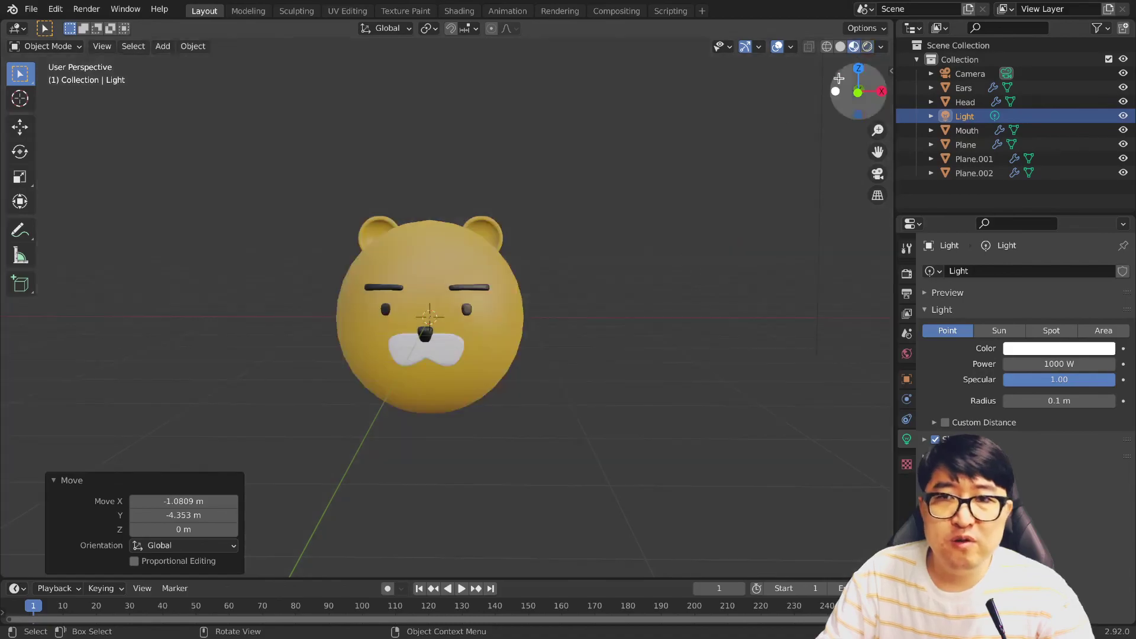
{"action": "left_click", "coordinate": [869, 47]}
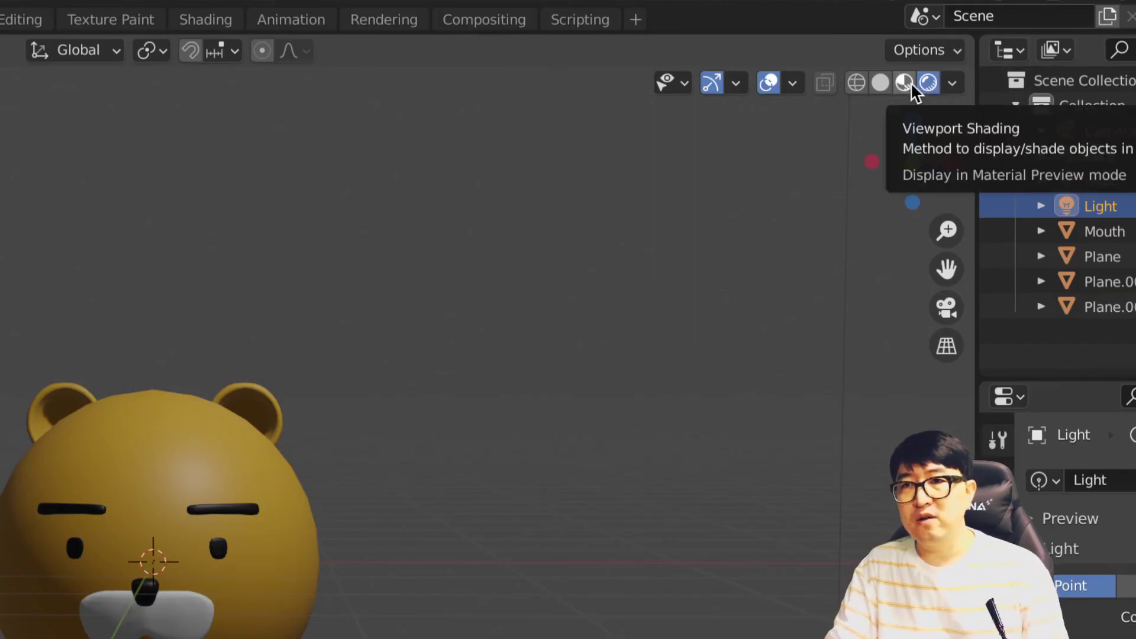
{"action": "left_click", "coordinate": [909, 84]}
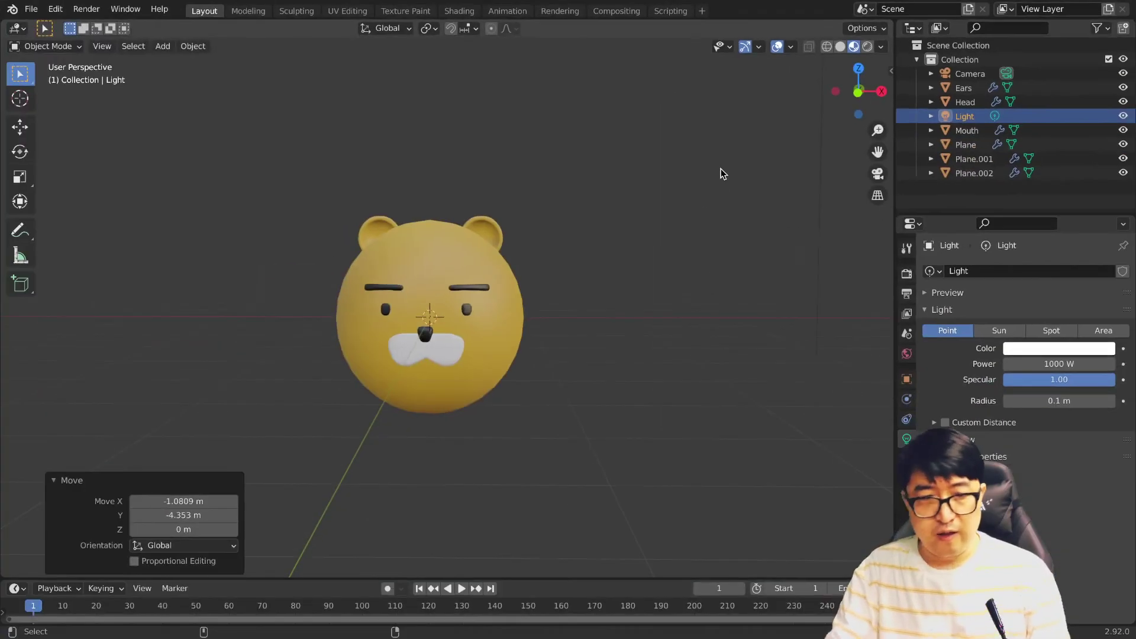
{"action": "mouse_move", "coordinate": [720, 172]}
{"action": "middle_mouse_down"}
{"action": "mouse_move", "coordinate": [498, 326]}
{"action": "mouse_move", "coordinate": [444, 457]}
{"action": "mouse_move", "coordinate": [684, 376]}
{"action": "mouse_move", "coordinate": [600, 351]}
{"action": "middle_mouse_up"}
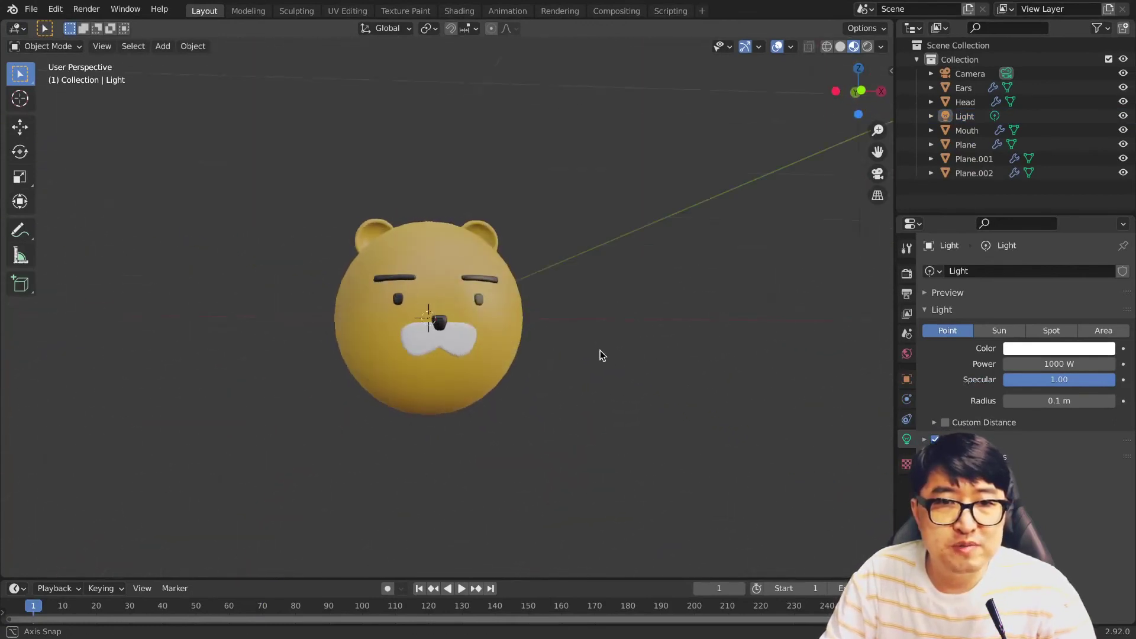
{"action": "left_click", "coordinate": [571, 346]}
{"action": "scroll", "coordinate": [637, 317], "scroll_direction": "up", "scroll_amount": 2}
{"action": "scroll", "coordinate": [602, 284], "scroll_direction": "up", "scroll_amount": 1}
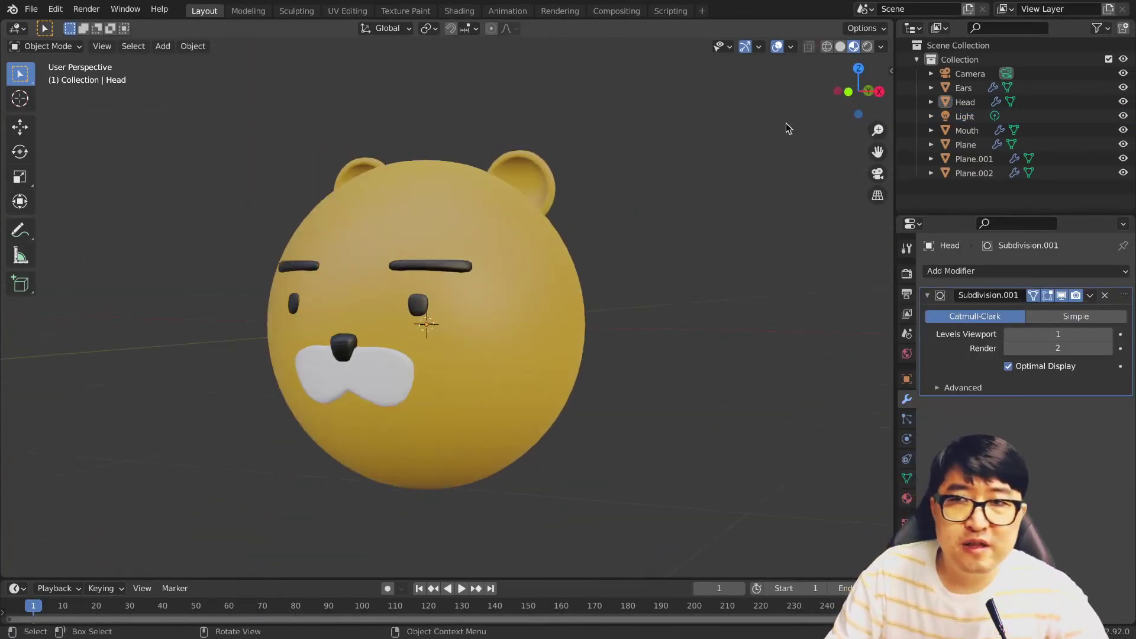
Step: Join the ears, head, muzzle, nose, eyebrows and eyes into one object
{"action": "left_click", "coordinate": [965, 88]}
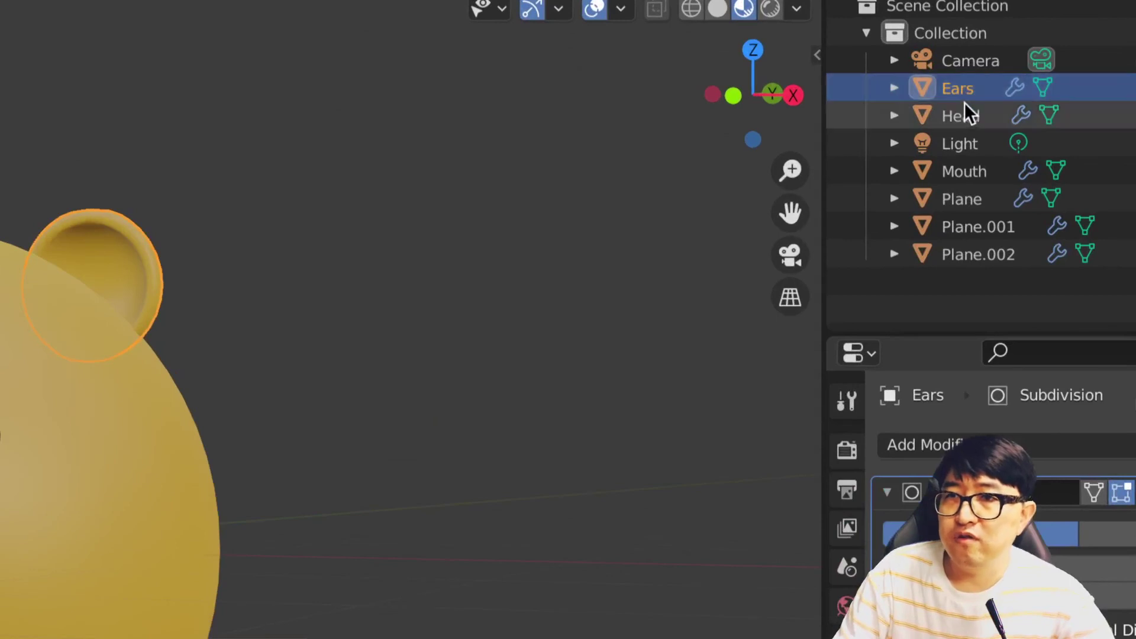
{"action": "left_click", "coordinate": [966, 115], "text": "ctrl"}
{"action": "left_click", "coordinate": [975, 170], "text": "ctrl"}
{"action": "left_click", "coordinate": [975, 201], "text": "ctrl"}
{"action": "left_click", "coordinate": [977, 228], "text": "ctrl"}
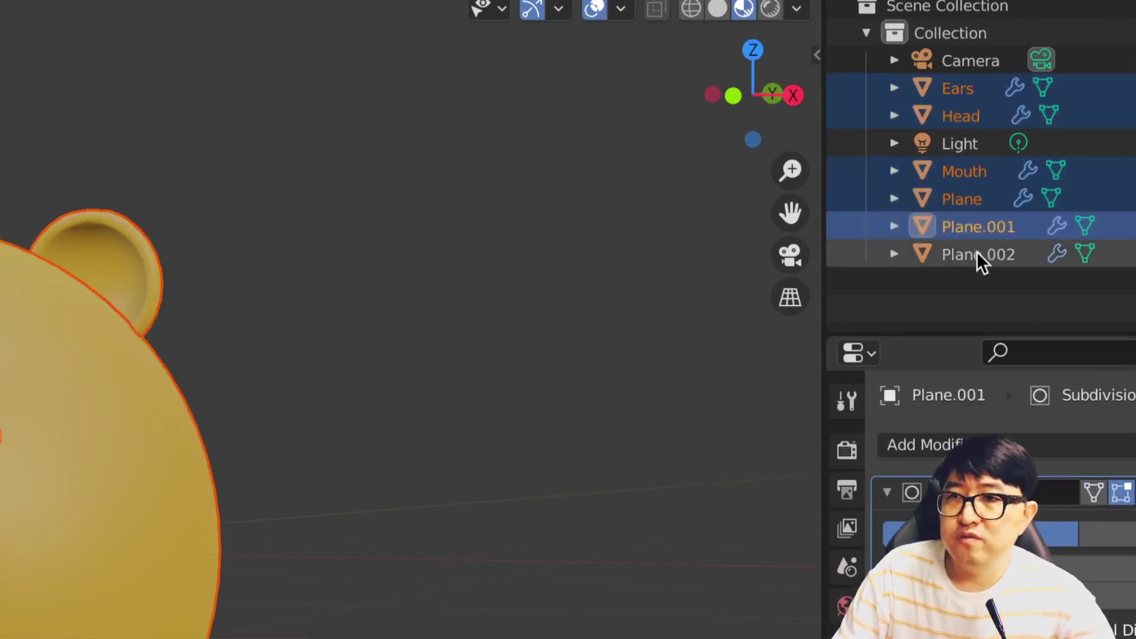
{"action": "left_click", "coordinate": [979, 254], "text": "ctrl"}
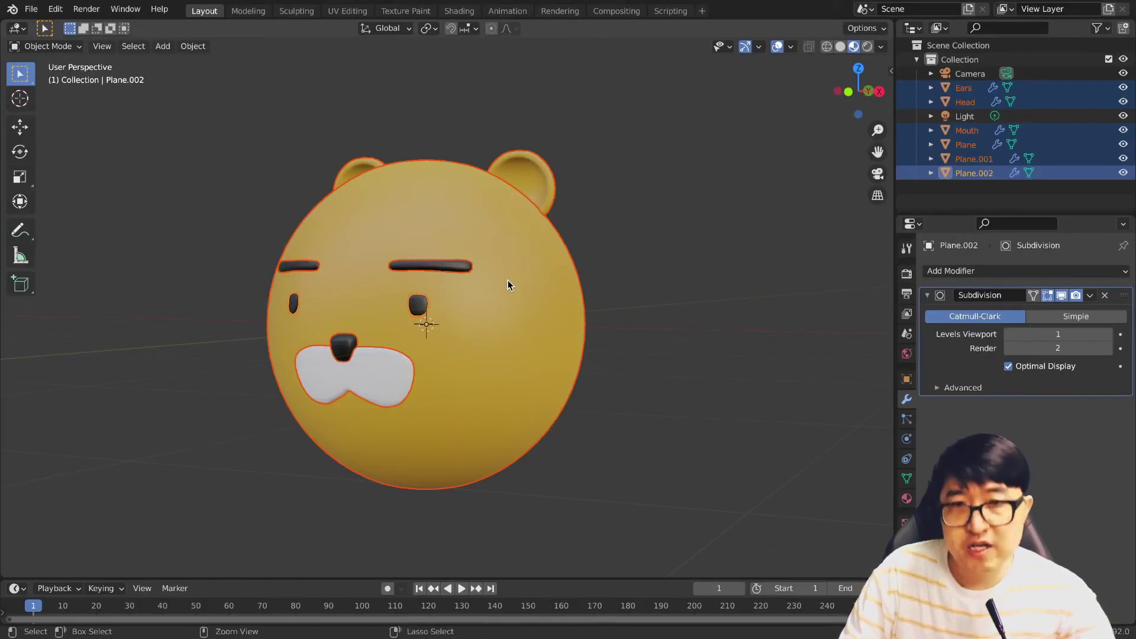
{"action": "key", "text": "ctrl+j"}
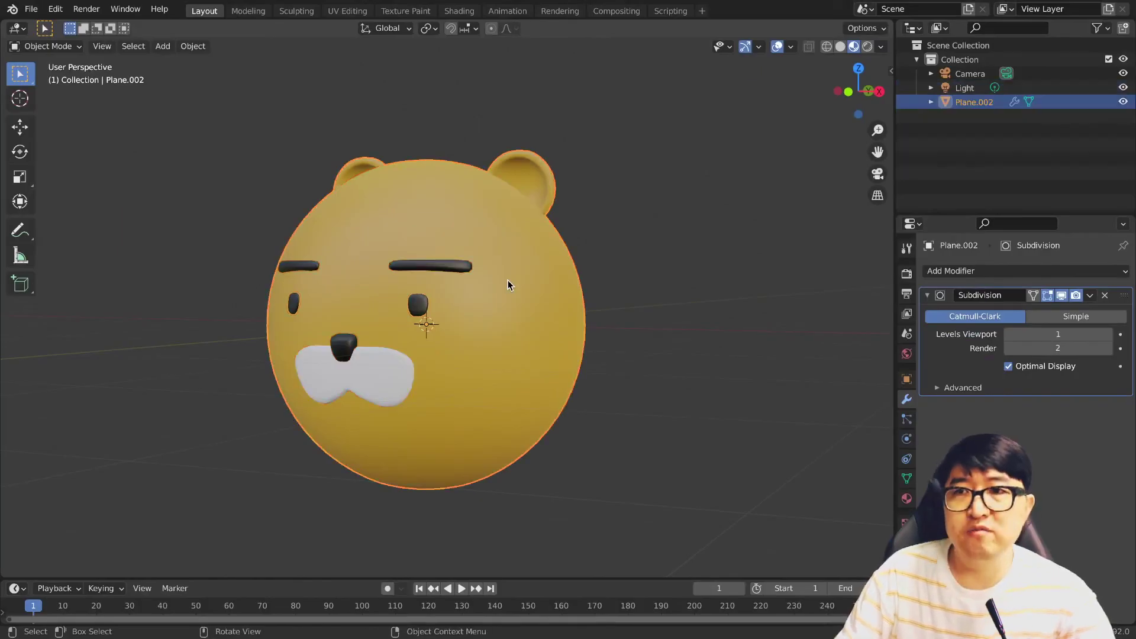
Step: Rename the joined object to Head
{"action": "double_click", "coordinate": [975, 102]}
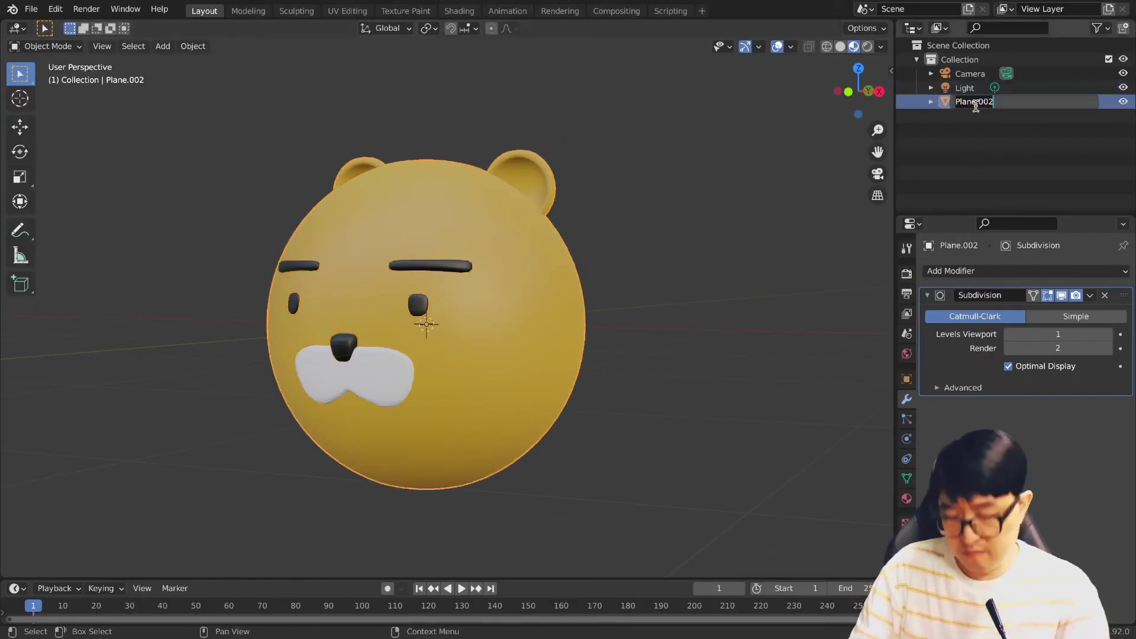
{"action": "type", "text": "Head"}
{"action": "key", "text": "Return"}
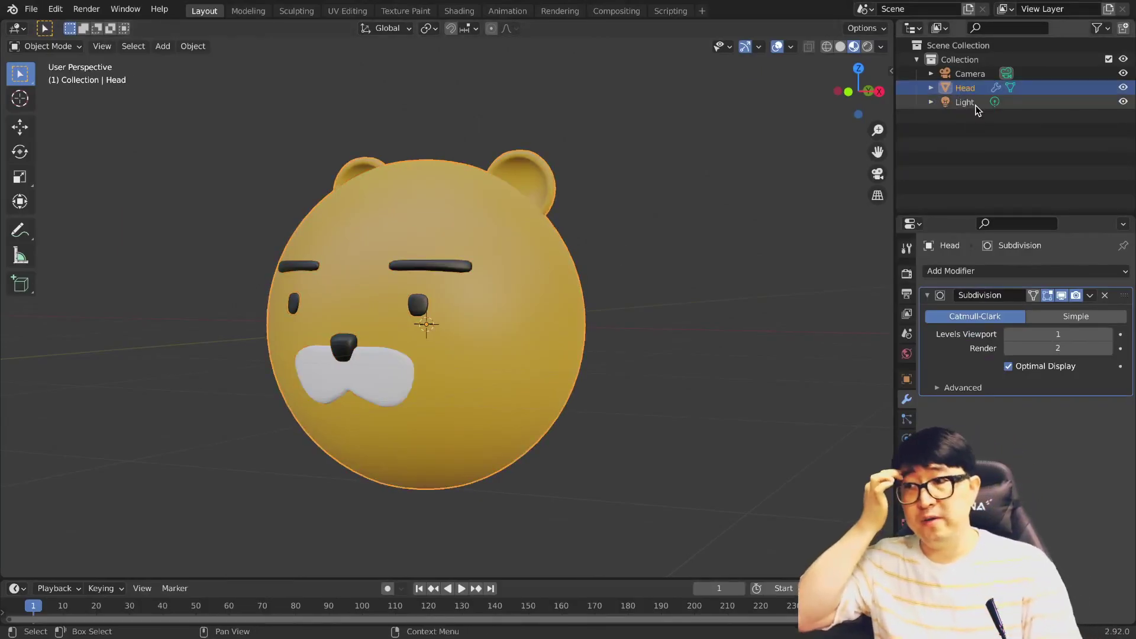
{"action": "mouse_move", "coordinate": [609, 166]}
{"action": "middle_mouse_down"}
{"action": "mouse_move", "coordinate": [481, 354]}
{"action": "mouse_move", "coordinate": [605, 353]}
{"action": "mouse_move", "coordinate": [594, 354]}
{"action": "middle_mouse_up"}
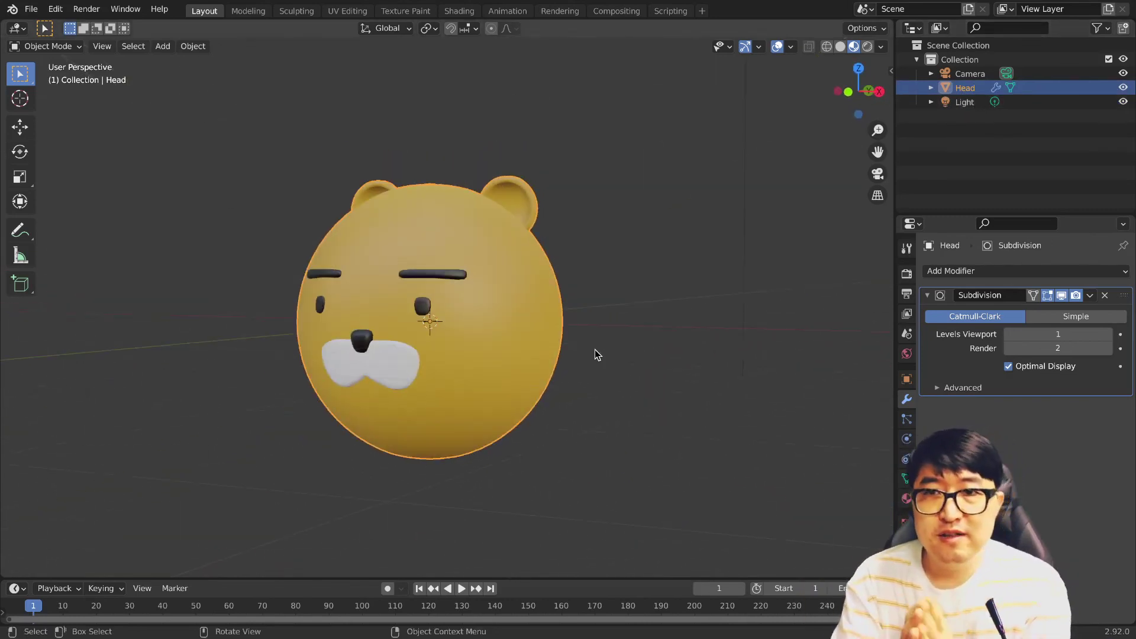